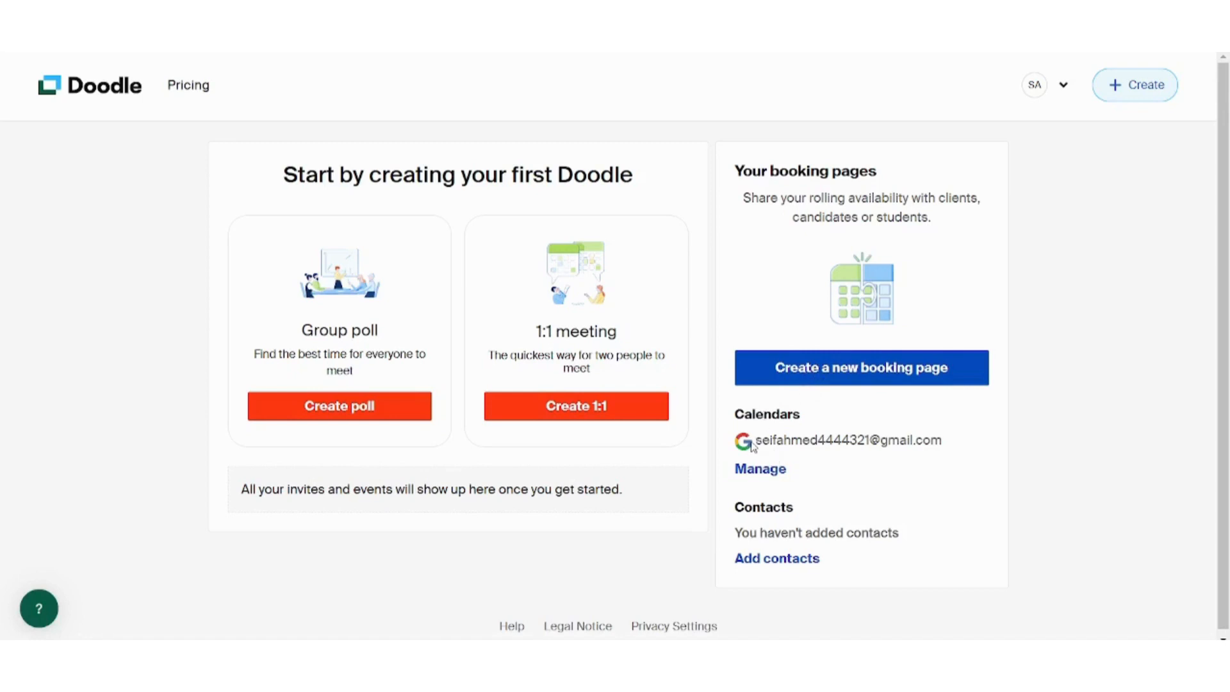
Step: Open the management page for the linked calendars and review the connected accounts, primary calendar and available calendar services
{"action": "left_click_drag", "start_coordinate": [751, 445], "coordinate": [919, 443]}
{"action": "left_click", "coordinate": [954, 454]}
{"action": "left_click", "coordinate": [767, 474]}
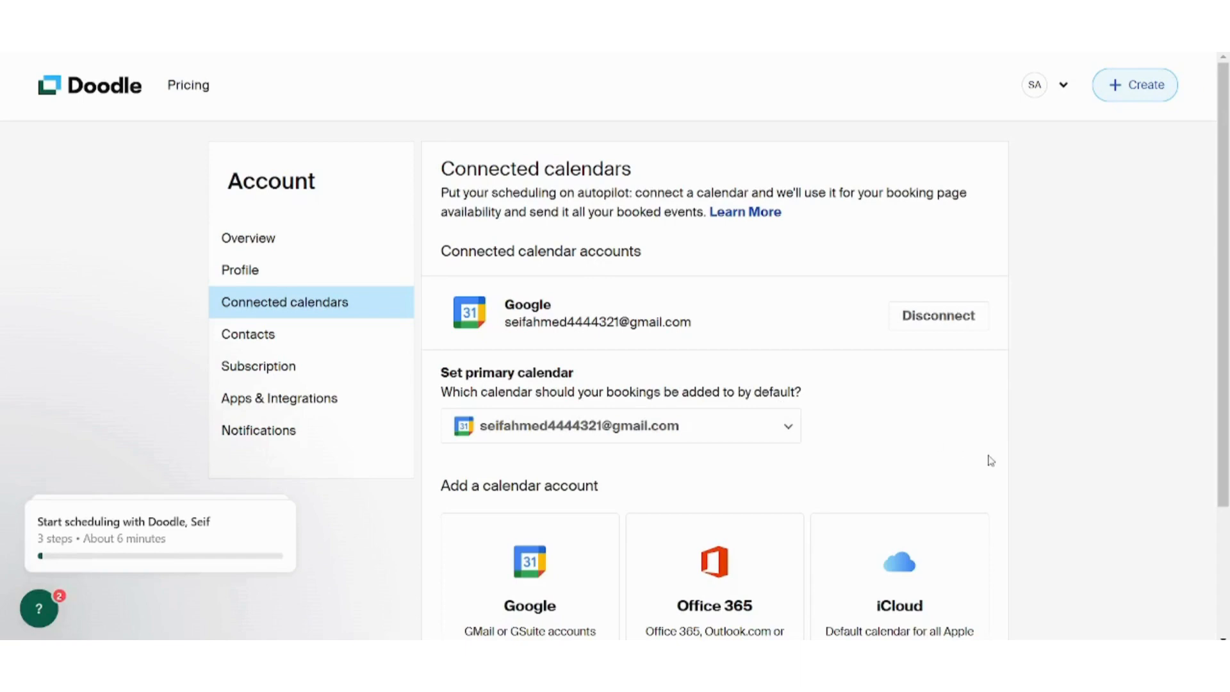
{"action": "scroll", "coordinate": [990, 461], "scroll_direction": "down", "scroll_amount": 3}
{"action": "scroll", "coordinate": [990, 460], "scroll_direction": "up", "scroll_amount": 3}
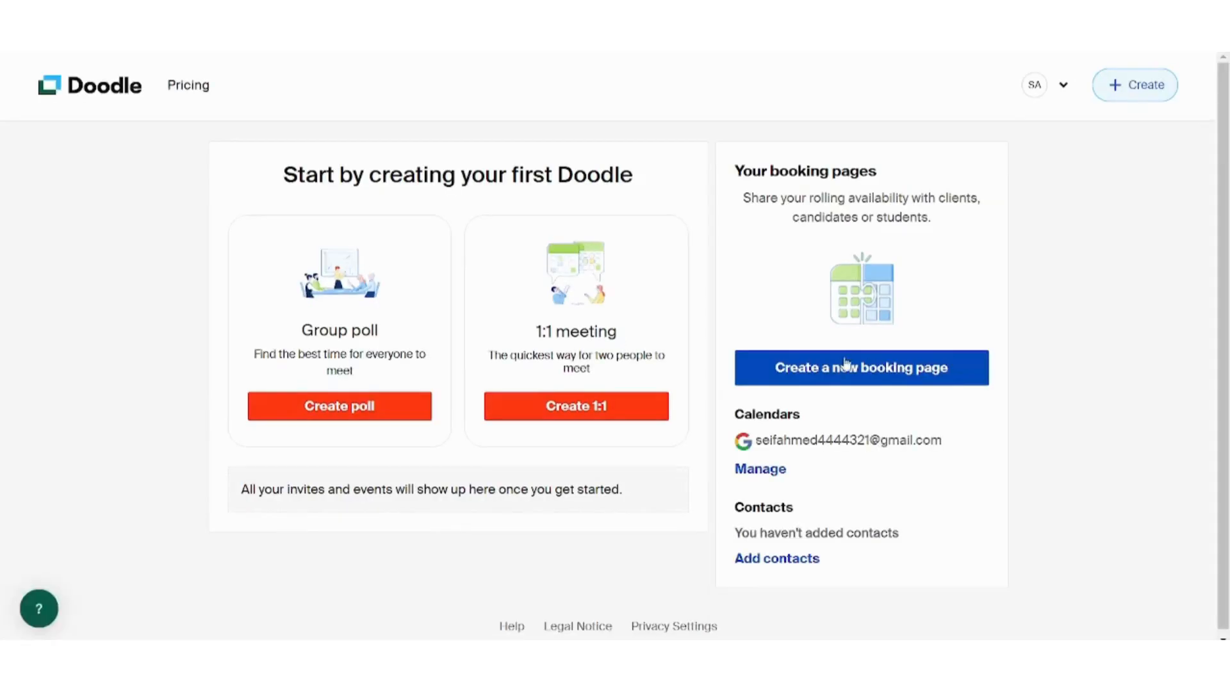
Step: Start a new booking page and title it "Time Management Sessions"
{"action": "left_click", "coordinate": [862, 367]}
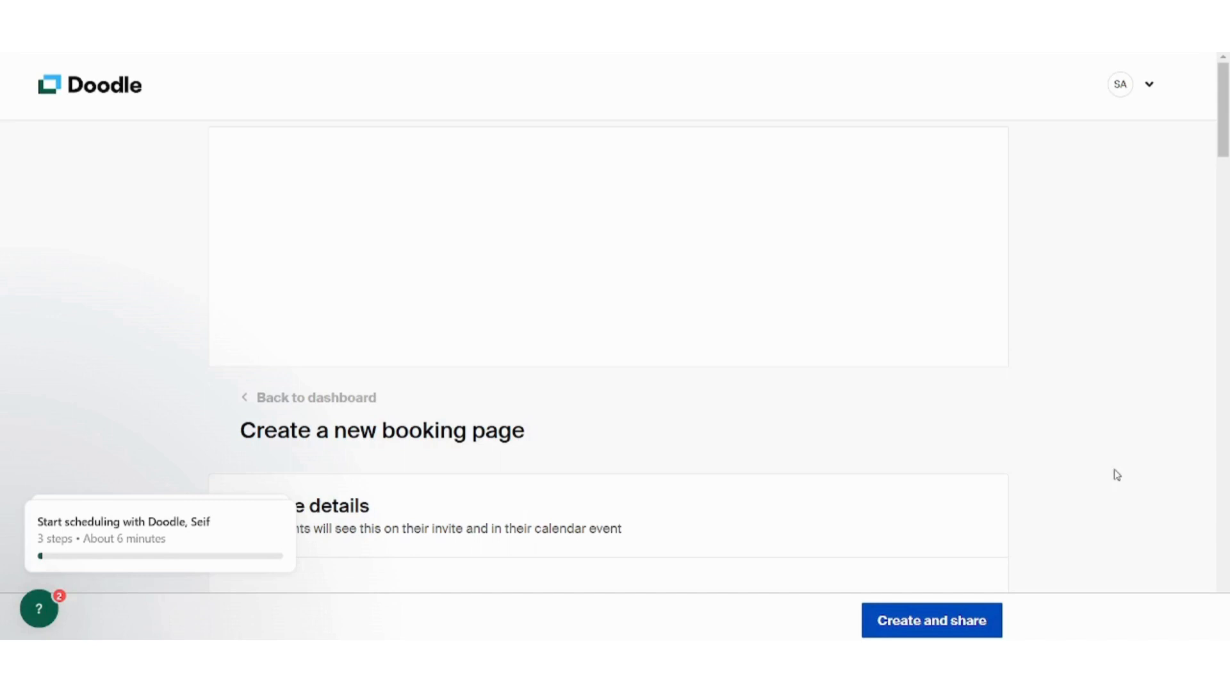
{"action": "scroll", "coordinate": [1117, 475], "scroll_direction": "down", "scroll_amount": 4}
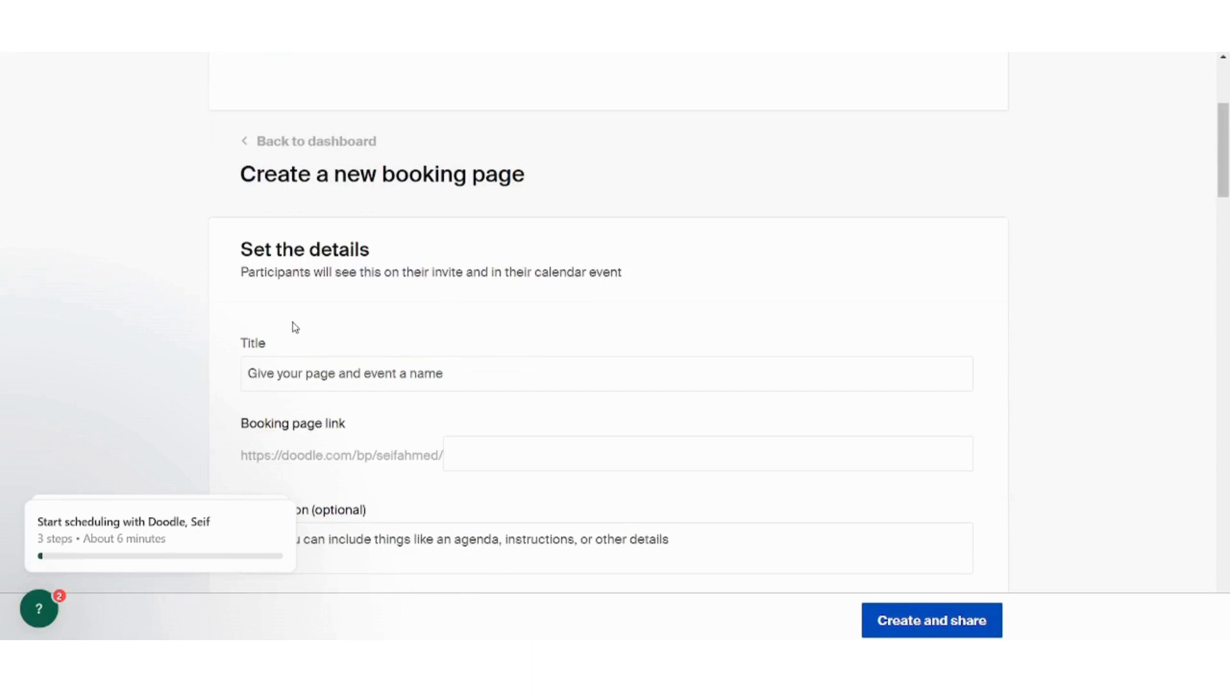
{"action": "left_click", "coordinate": [338, 385]}
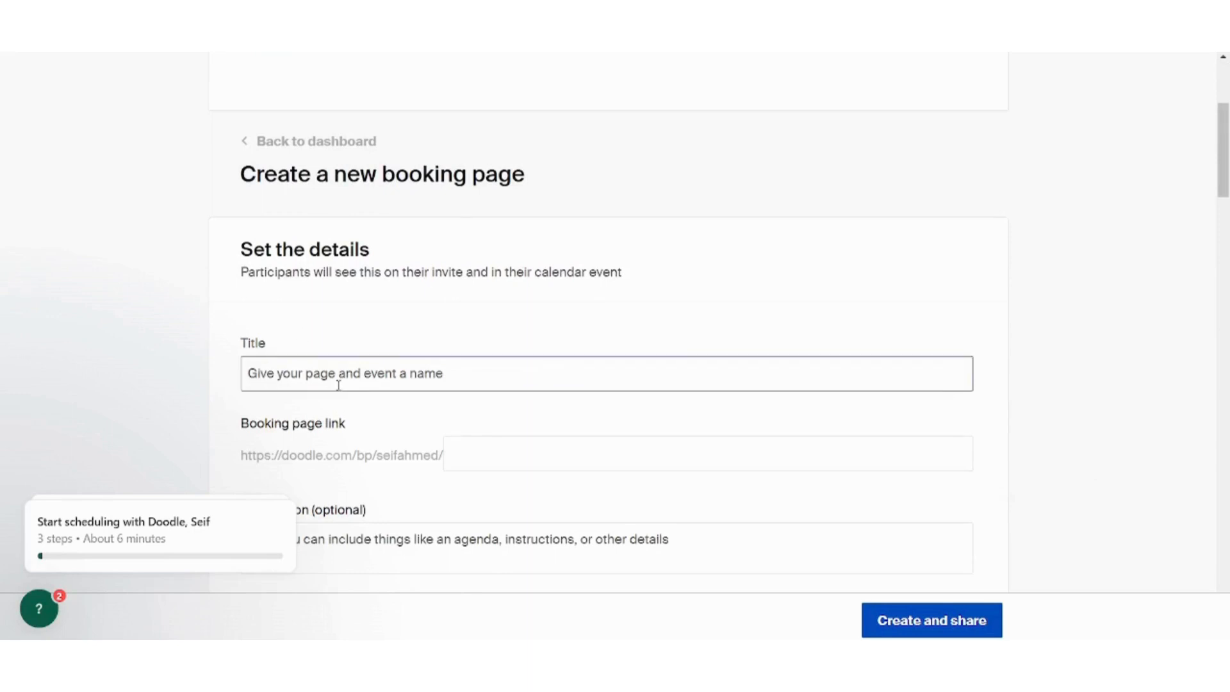
{"action": "type", "text": "T"}
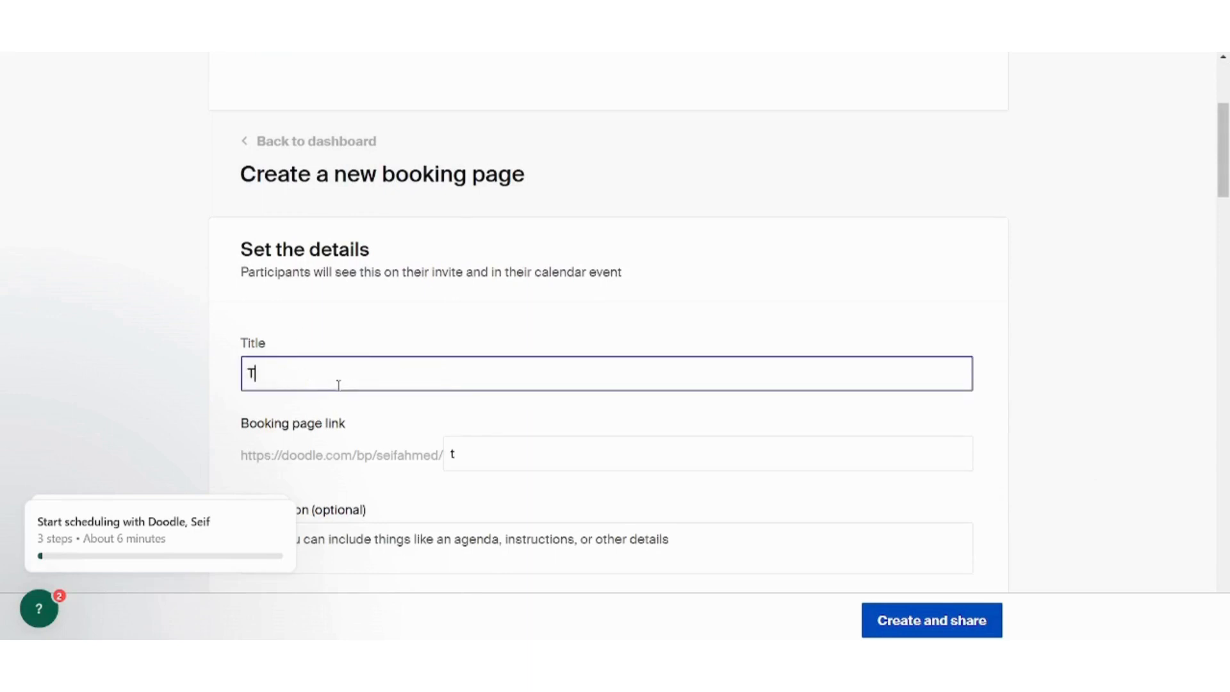
{"action": "type", "text": "ime Management Settin"}
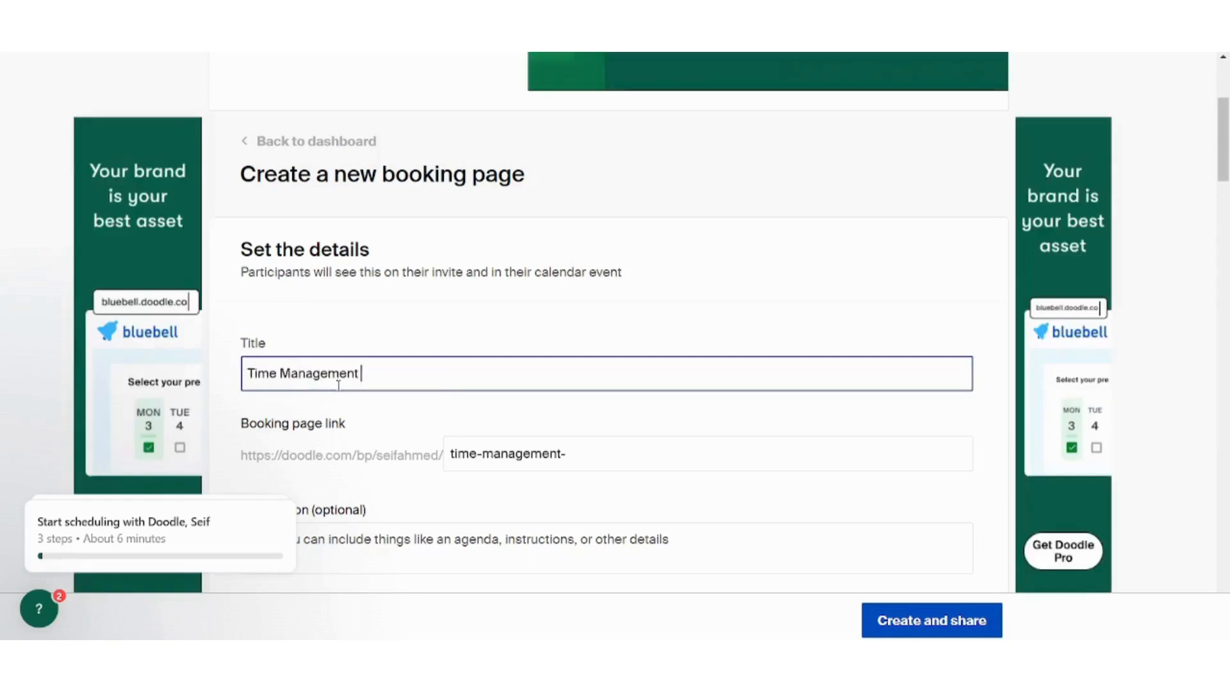
{"action": "key", "text": "BackSpace"}
{"action": "key", "text": "BackSpace"}
{"action": "key", "text": "BackSpace"}
{"action": "key", "text": "BackSpace"}
{"action": "key", "text": "BackSpace"}
{"action": "key", "text": "BackSpace"}
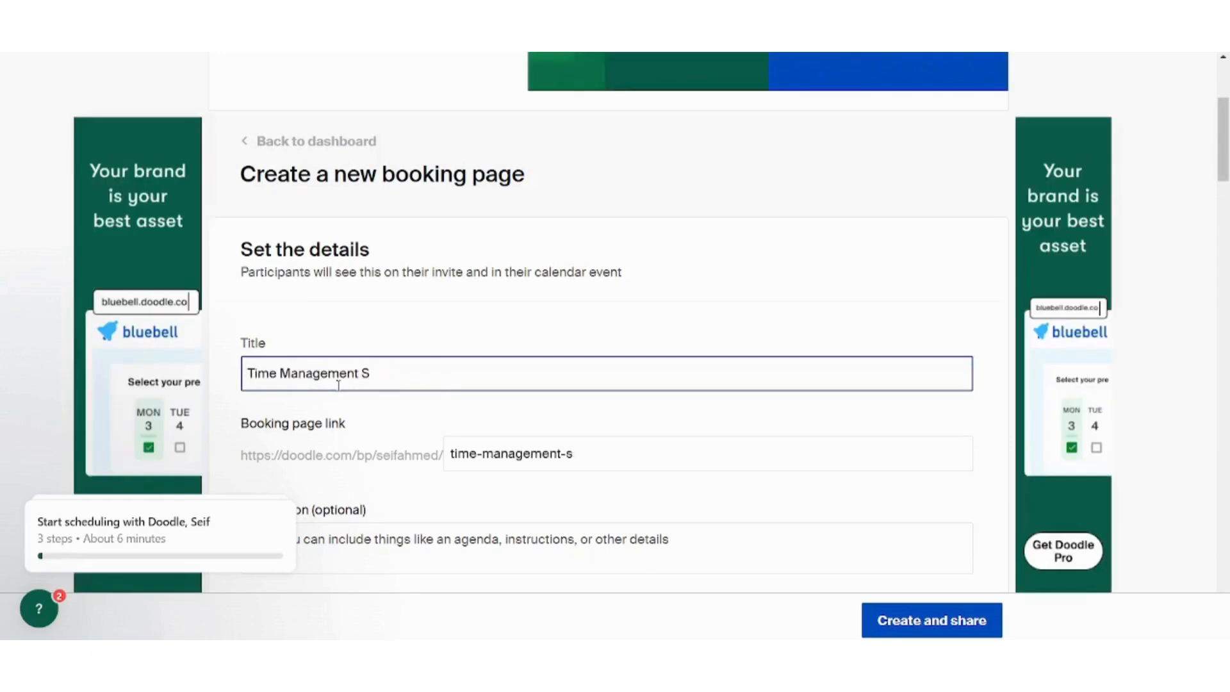
{"action": "type", "text": "Sessions"}
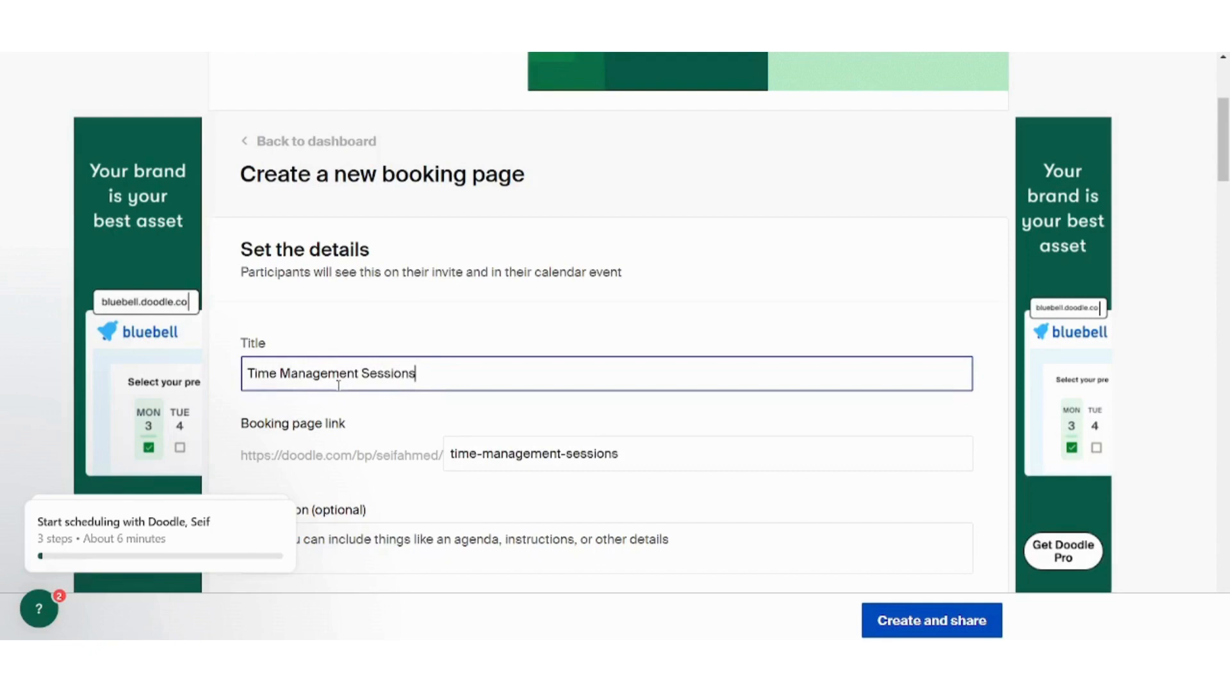
Step: Check the booking page link and dismiss the floating video ad covering the form
{"action": "left_click", "coordinate": [721, 442]}
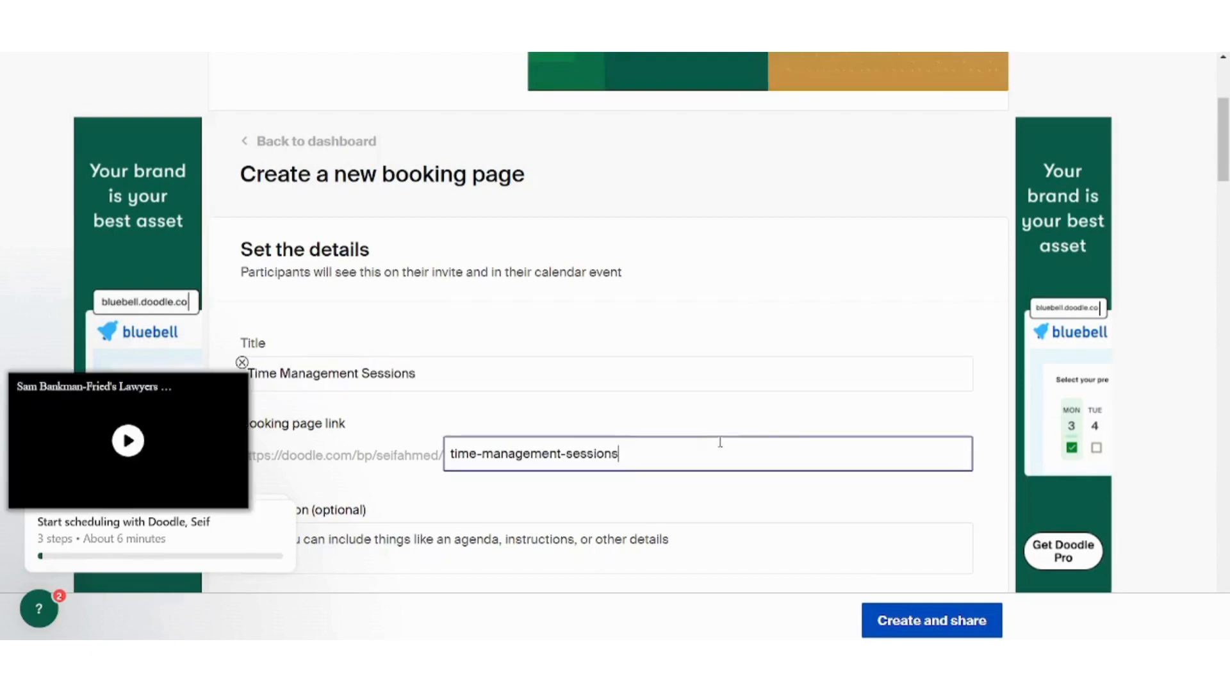
{"action": "left_click", "coordinate": [723, 415]}
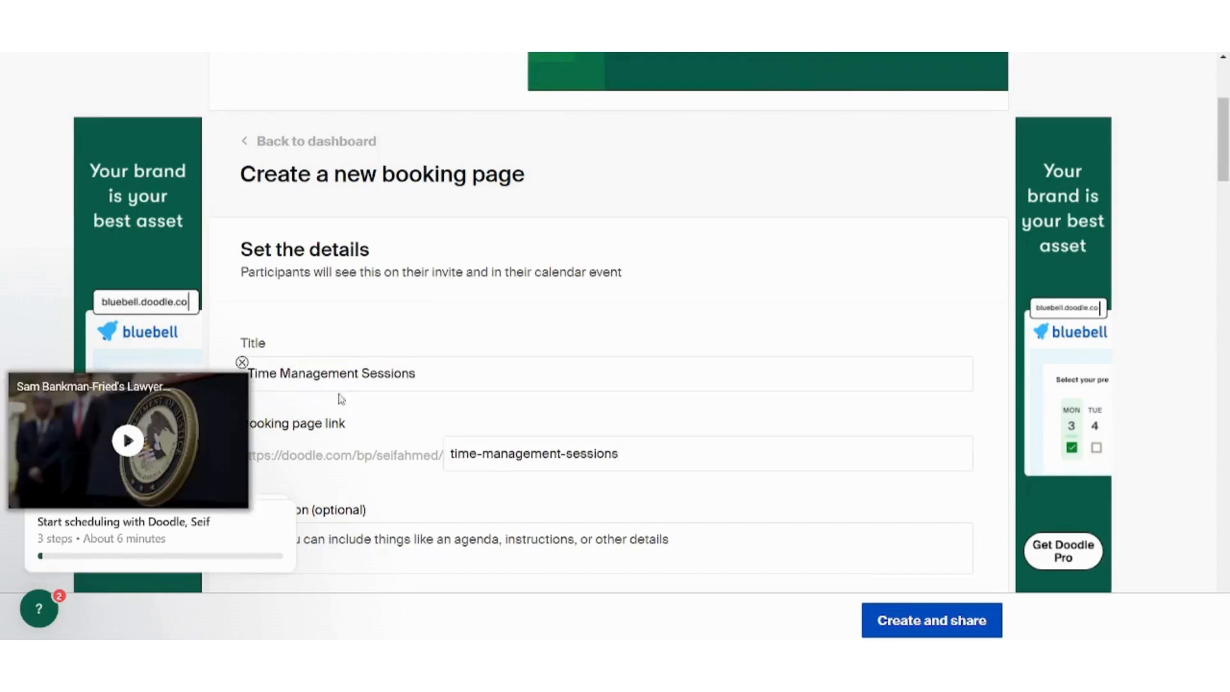
{"action": "left_click", "coordinate": [242, 362]}
{"action": "scroll", "coordinate": [547, 423], "scroll_direction": "down", "scroll_amount": 1}
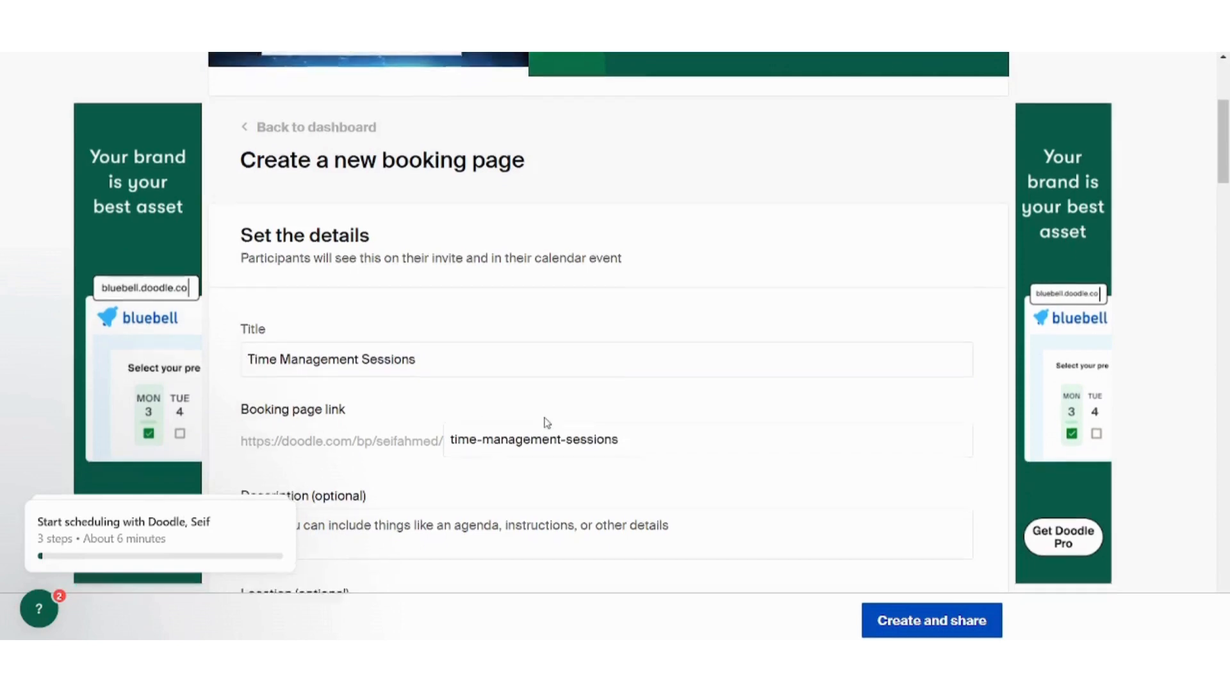
{"action": "left_click", "coordinate": [651, 394]}
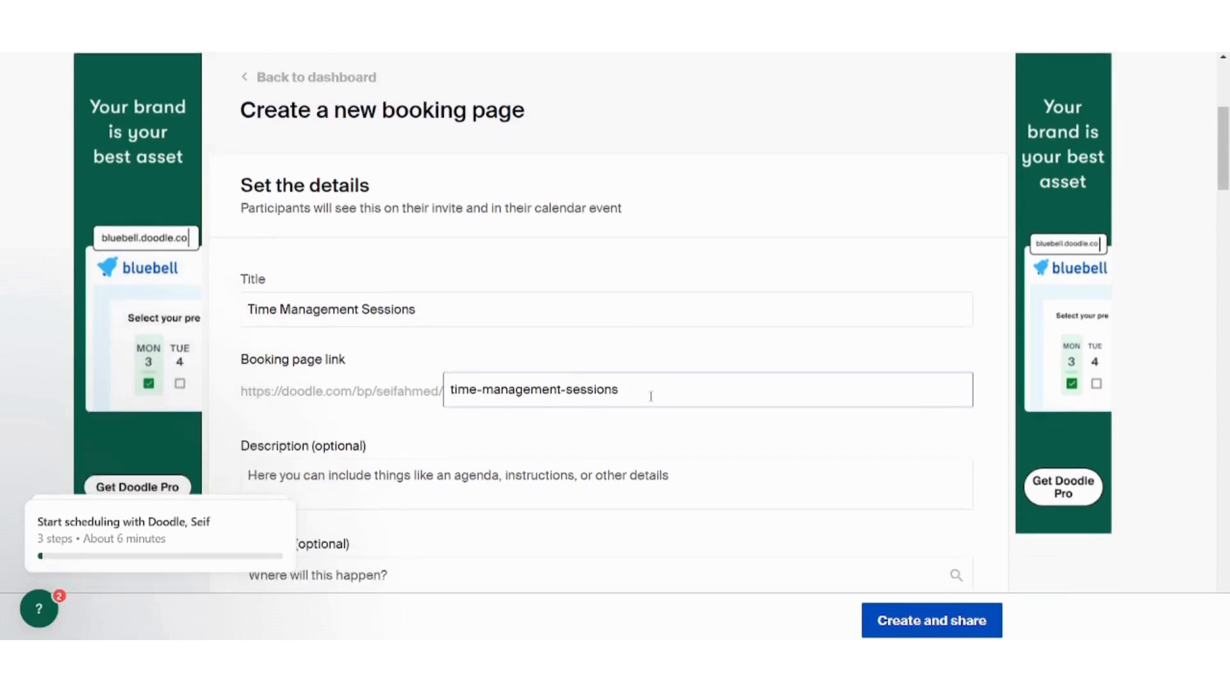
{"action": "left_click", "coordinate": [643, 435]}
Step: Enter the booking page description "This session offers Fundamental knowledge for time management."
{"action": "scroll", "coordinate": [643, 435], "scroll_direction": "down", "scroll_amount": 1}
{"action": "scroll", "coordinate": [643, 436], "scroll_direction": "down", "scroll_amount": 2}
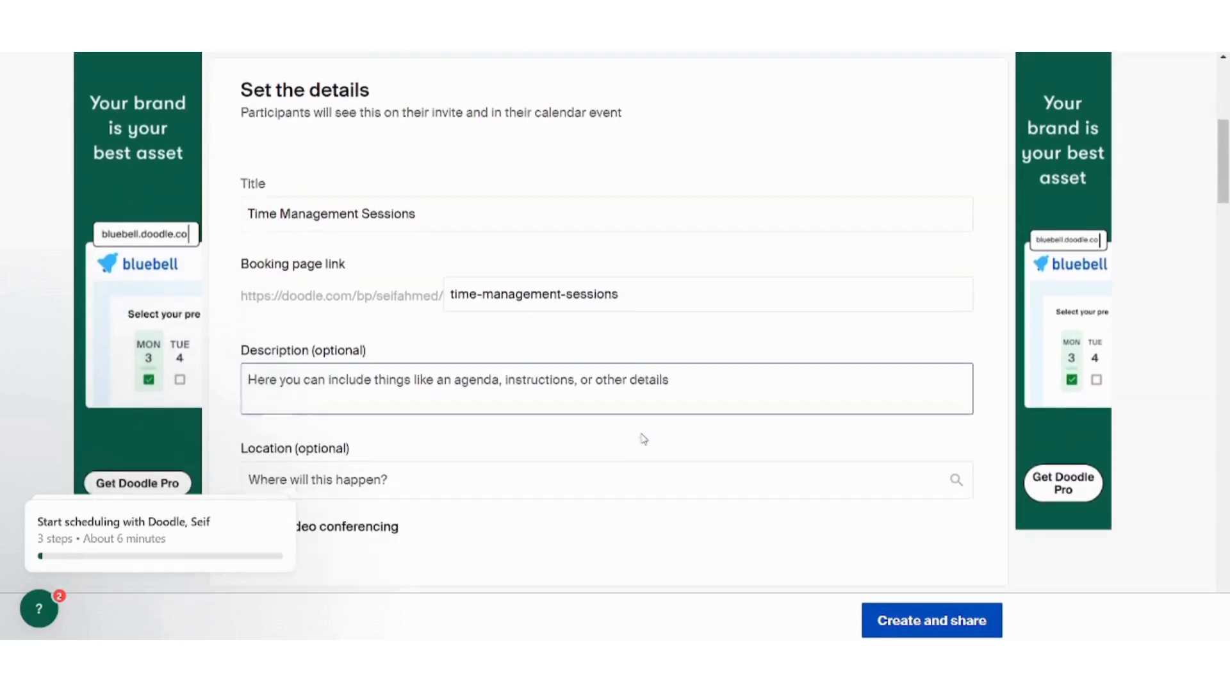
{"action": "left_click", "coordinate": [477, 327]}
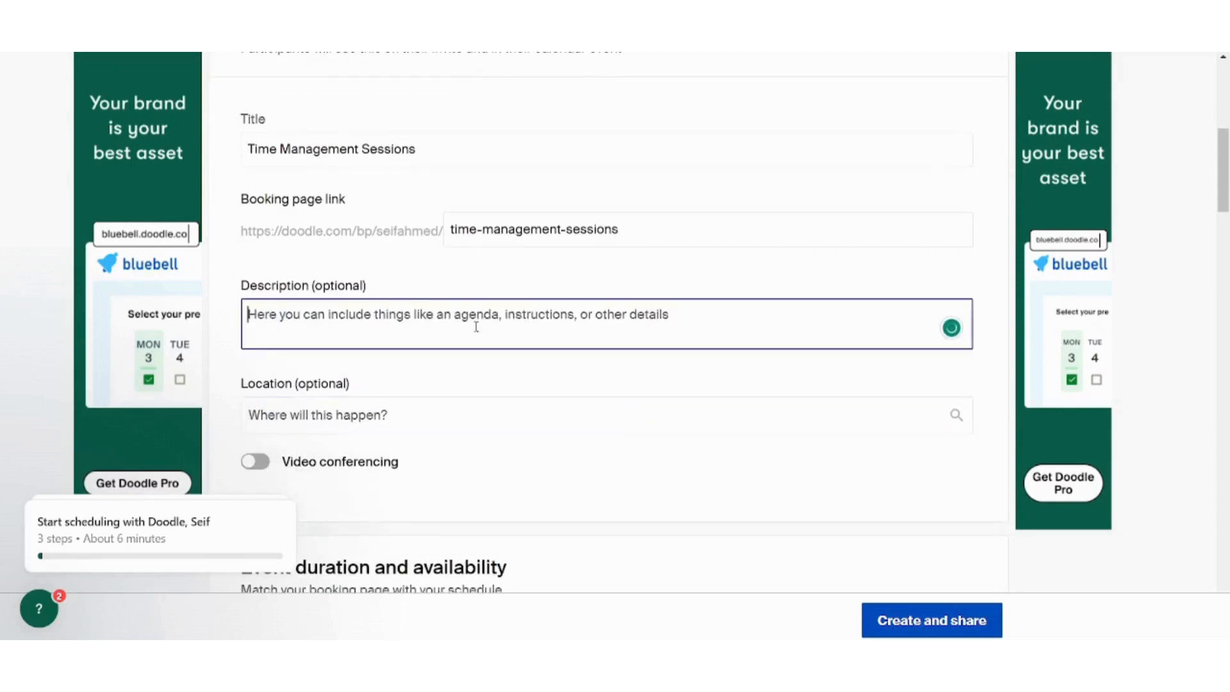
{"action": "type", "text": "This se"}
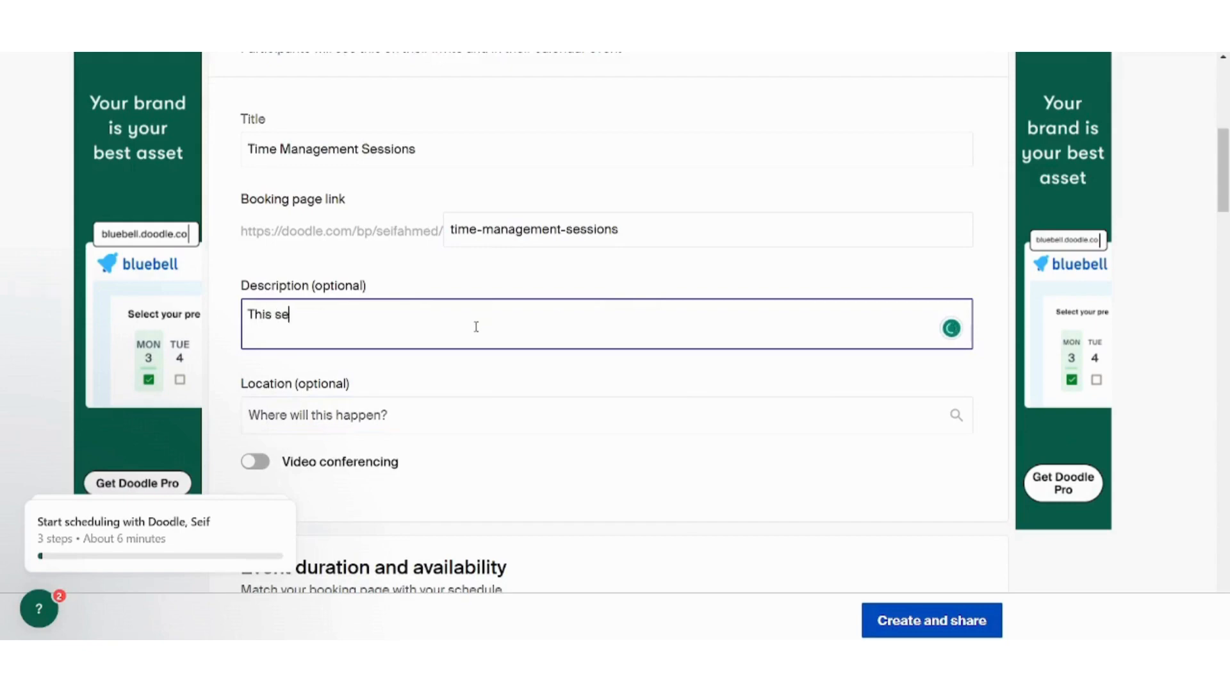
{"action": "type", "text": "ssion offers"}
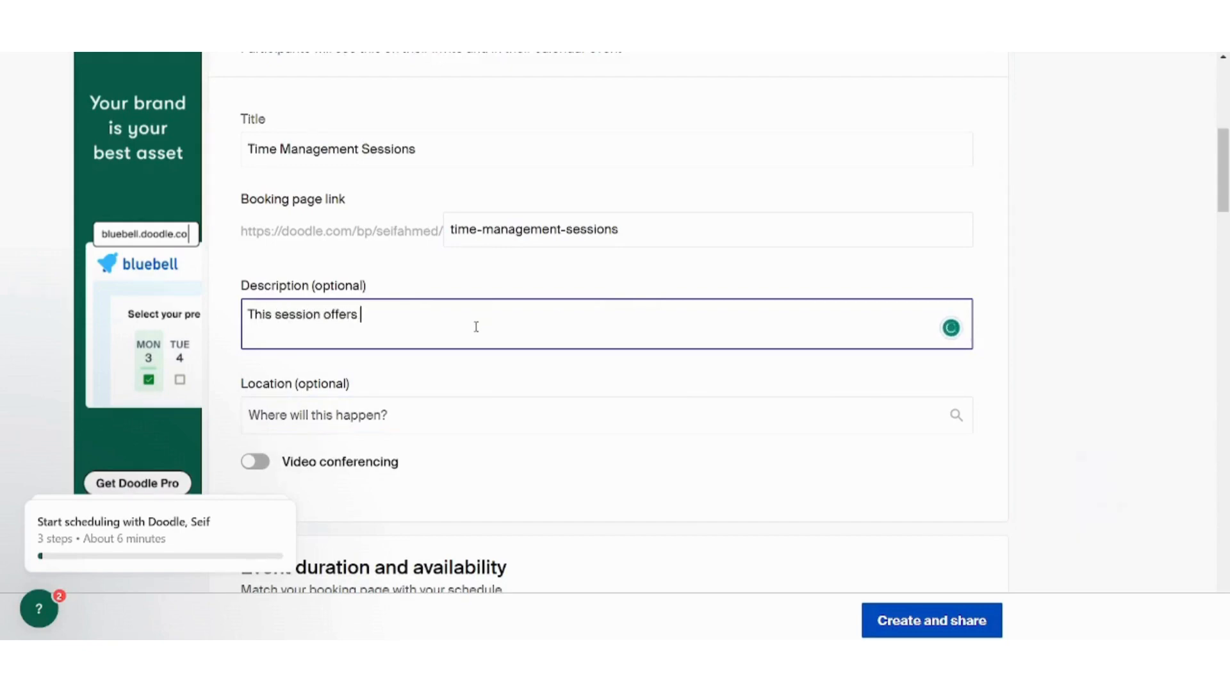
{"action": "type", "text": " Fundamental"}
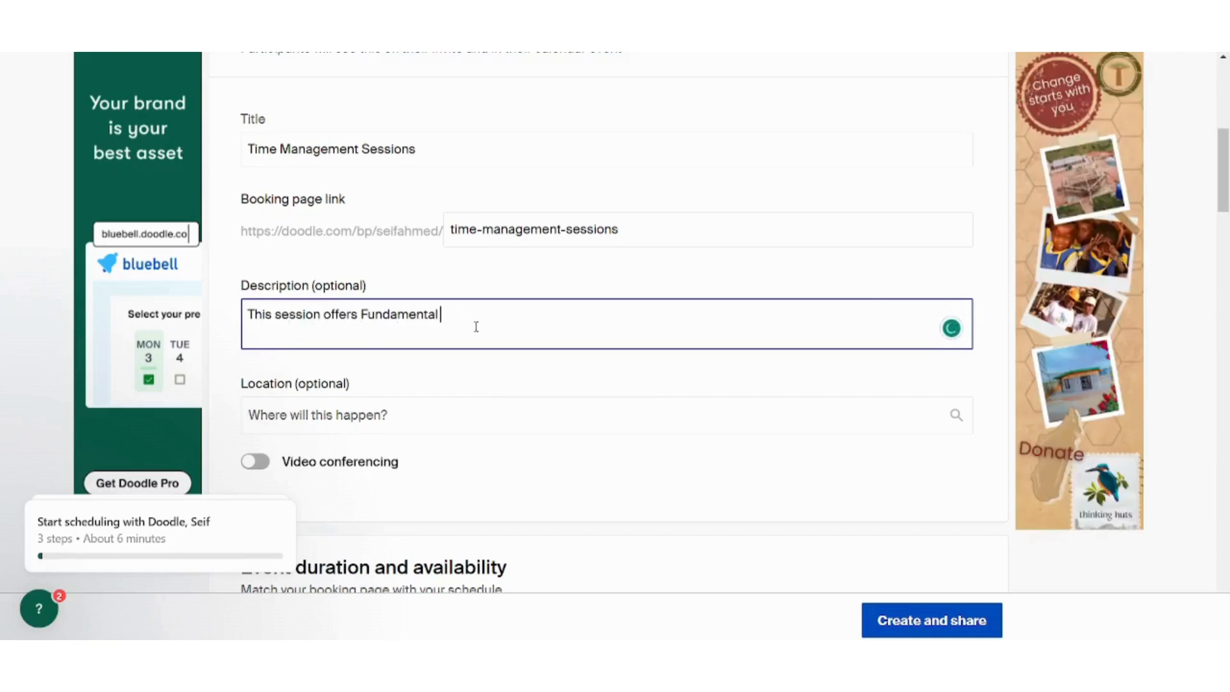
{"action": "type", "text": " knowledge for time management."}
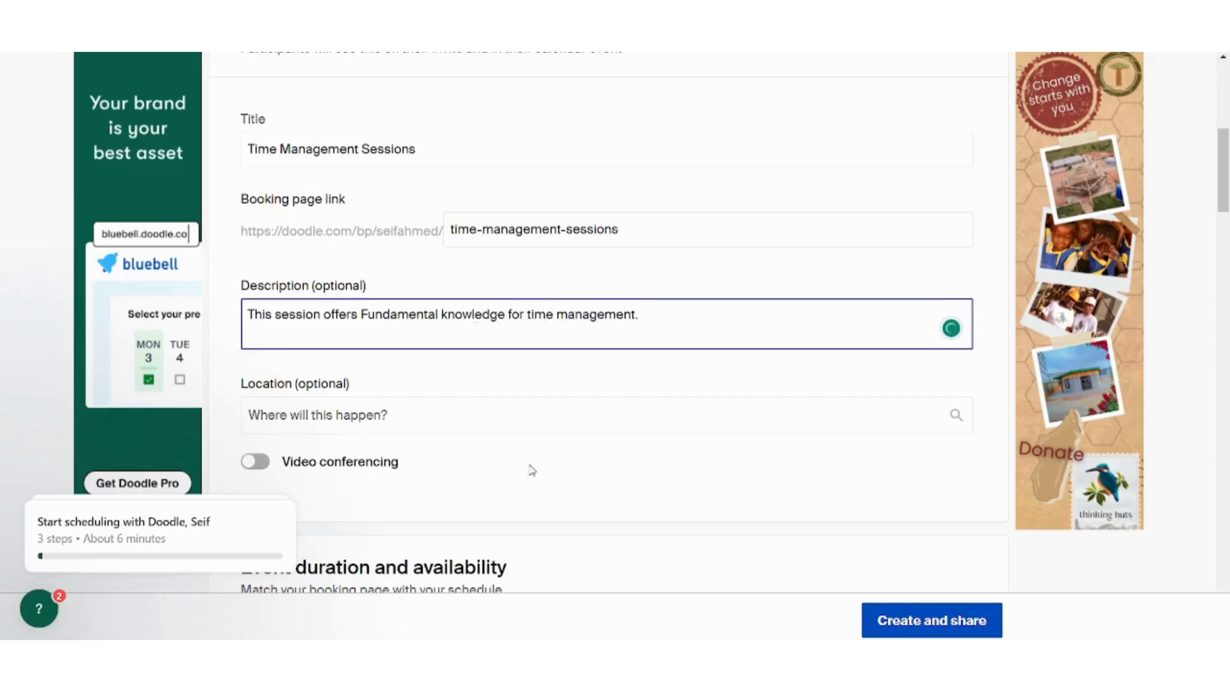
Step: Leave the location empty and enable video conferencing with Google Meet for the booking page
{"action": "left_click", "coordinate": [442, 423]}
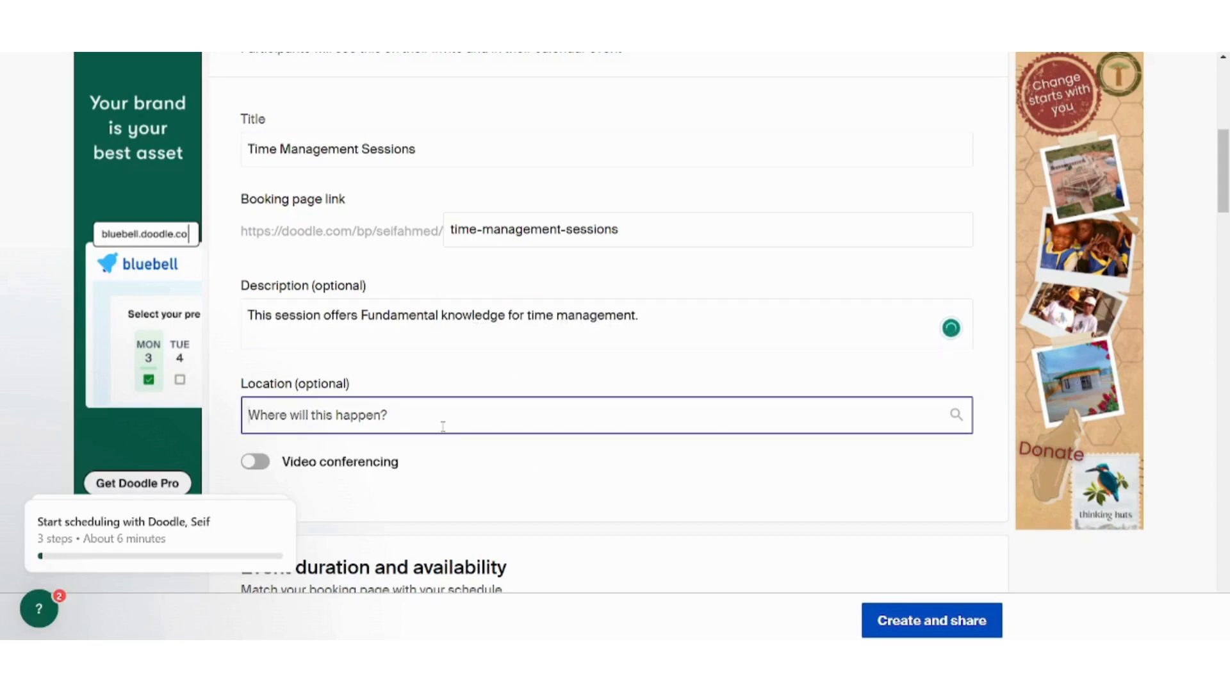
{"action": "left_click", "coordinate": [387, 387]}
{"action": "scroll", "coordinate": [394, 394], "scroll_direction": "down", "scroll_amount": 1}
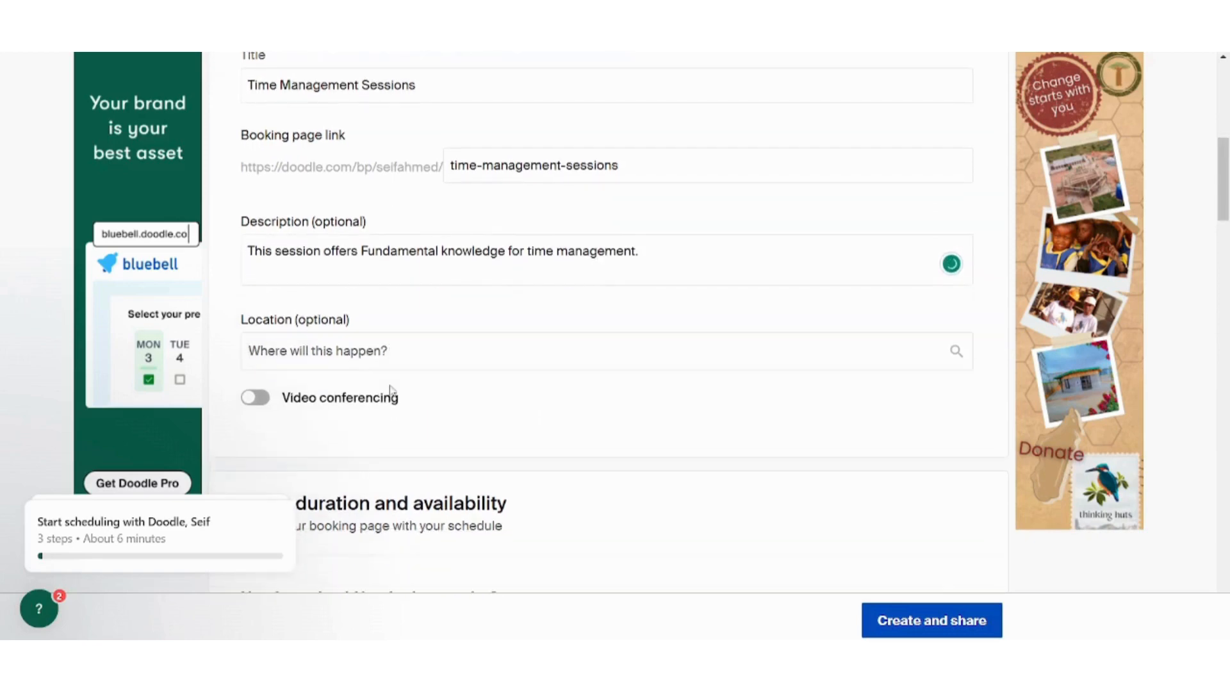
{"action": "left_click", "coordinate": [312, 397]}
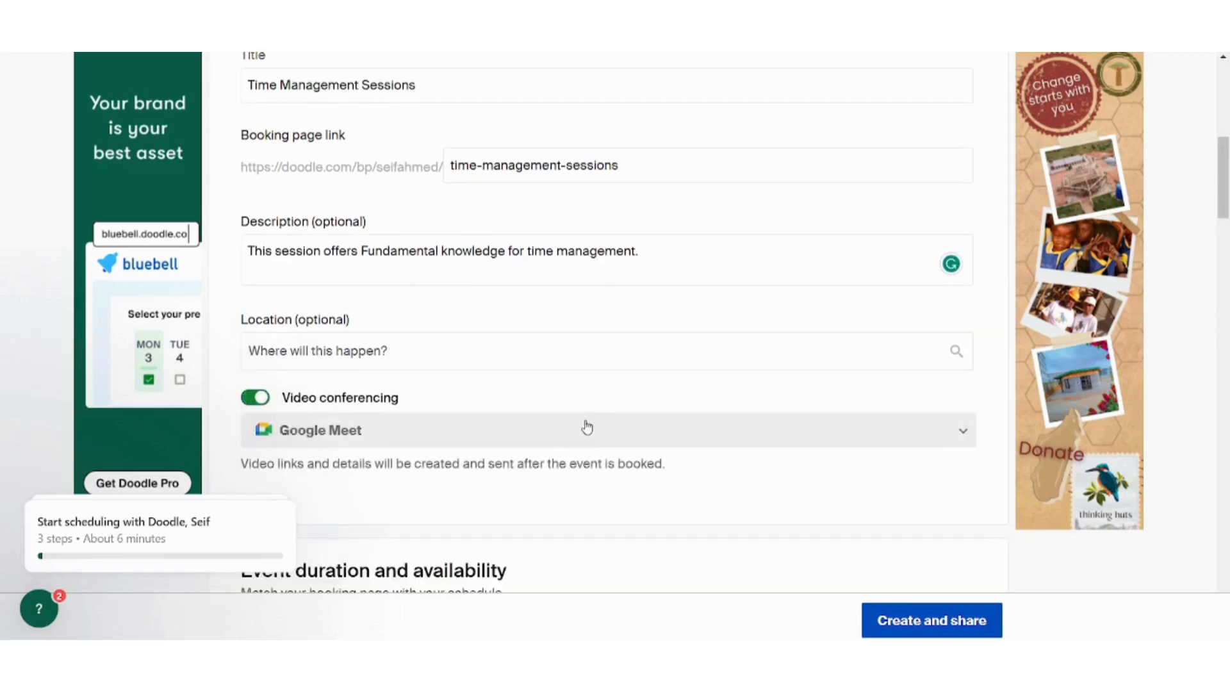
Step: Set the length of booked events to 30 min
{"action": "scroll", "coordinate": [564, 399], "scroll_direction": "down", "scroll_amount": 4}
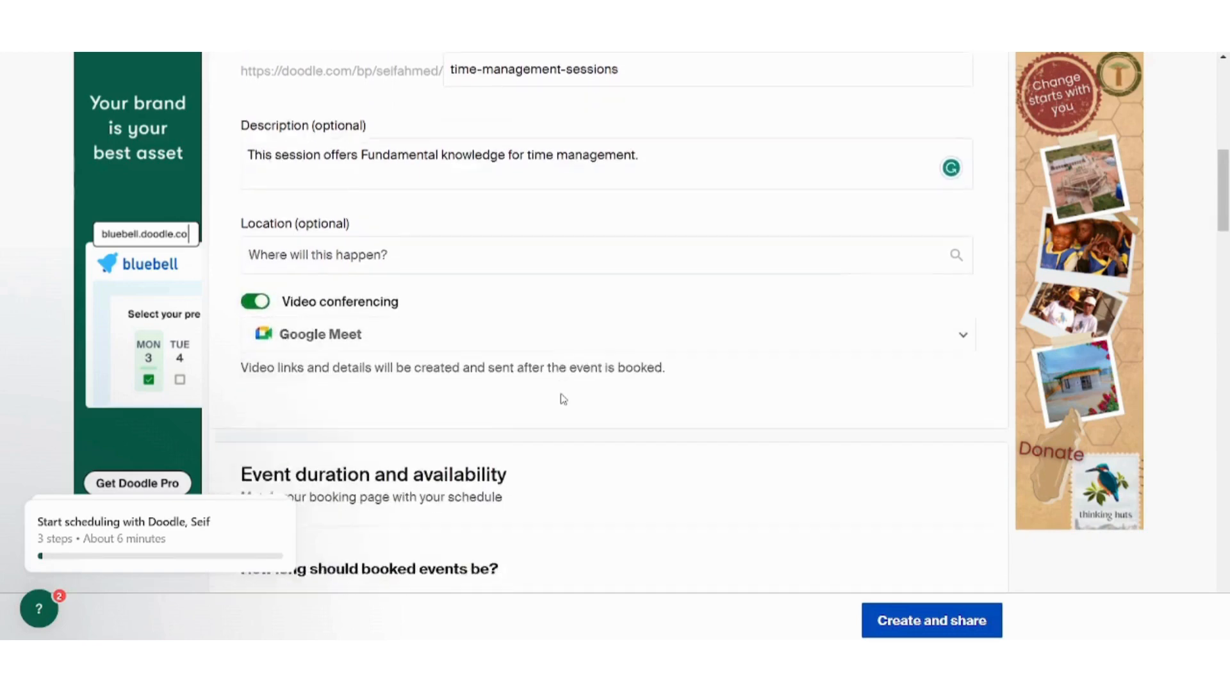
{"action": "scroll", "coordinate": [563, 399], "scroll_direction": "down", "scroll_amount": 3}
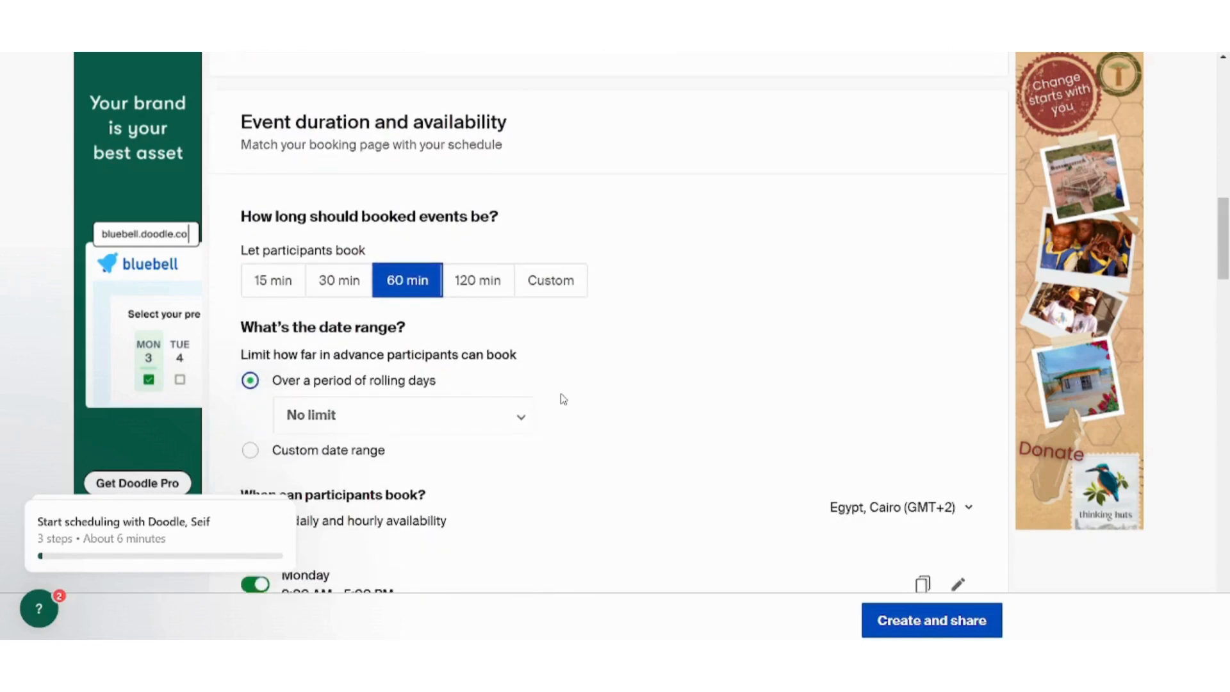
{"action": "scroll", "coordinate": [563, 399], "scroll_direction": "down", "scroll_amount": 1}
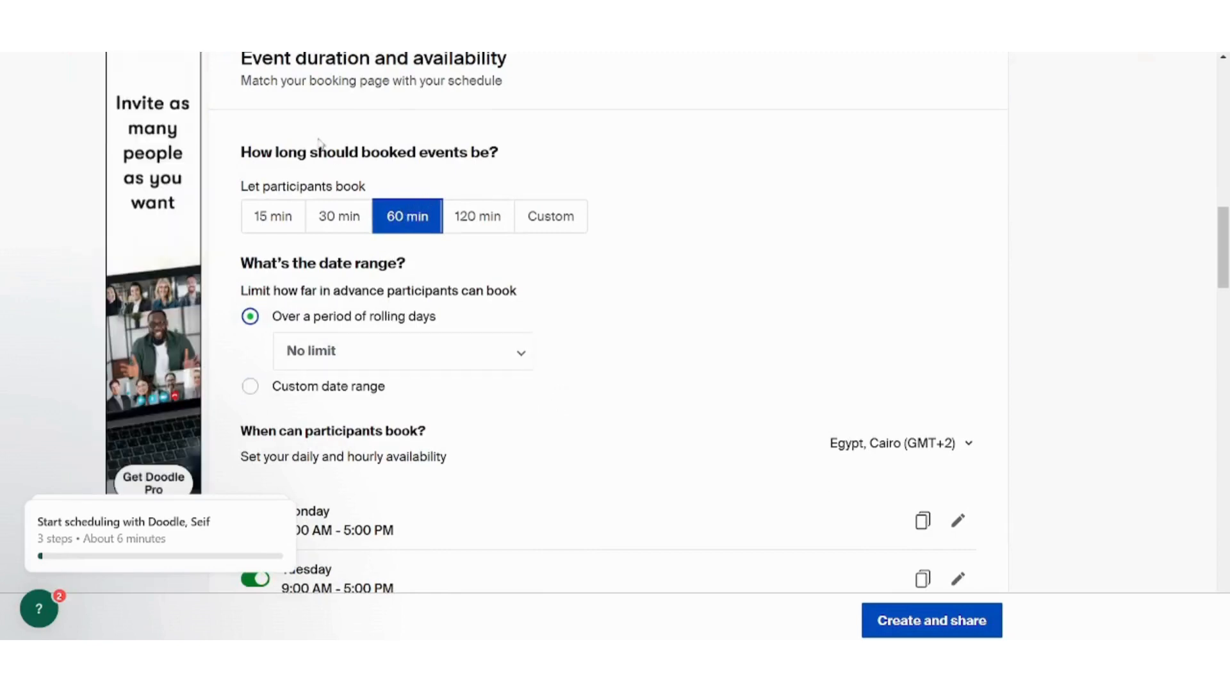
{"action": "left_click", "coordinate": [344, 212]}
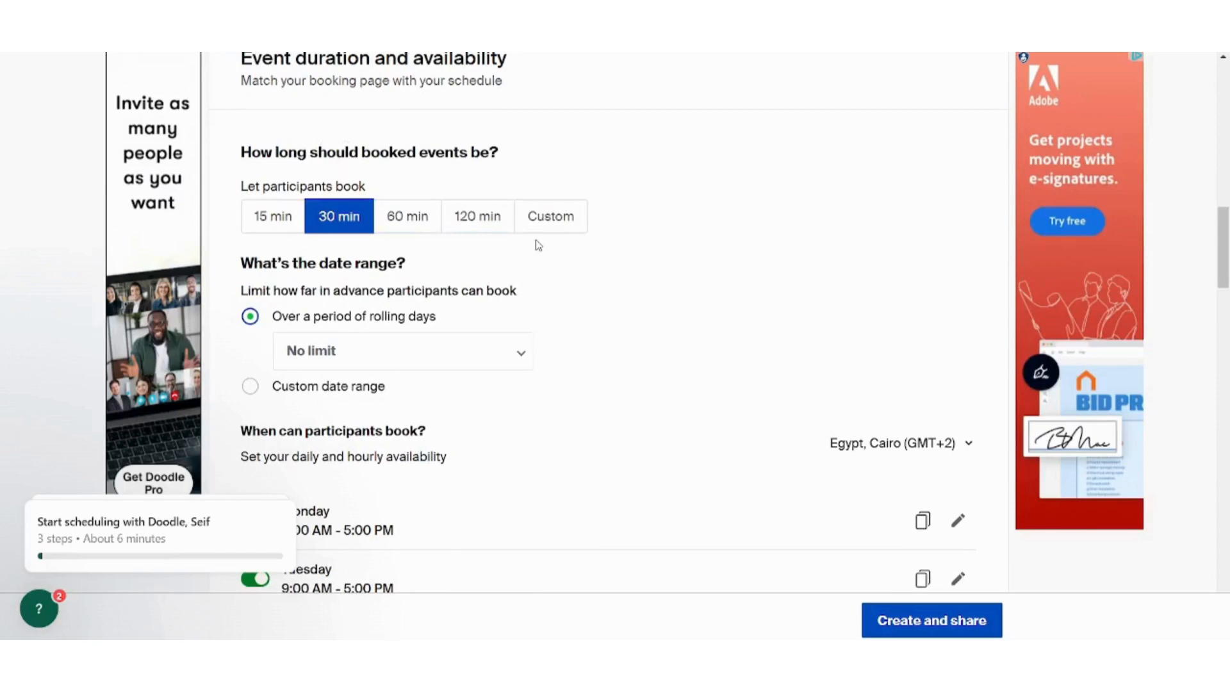
Step: Limit advance booking over rolling days to 1 month into the future
{"action": "scroll", "coordinate": [548, 255], "scroll_direction": "down", "scroll_amount": 1}
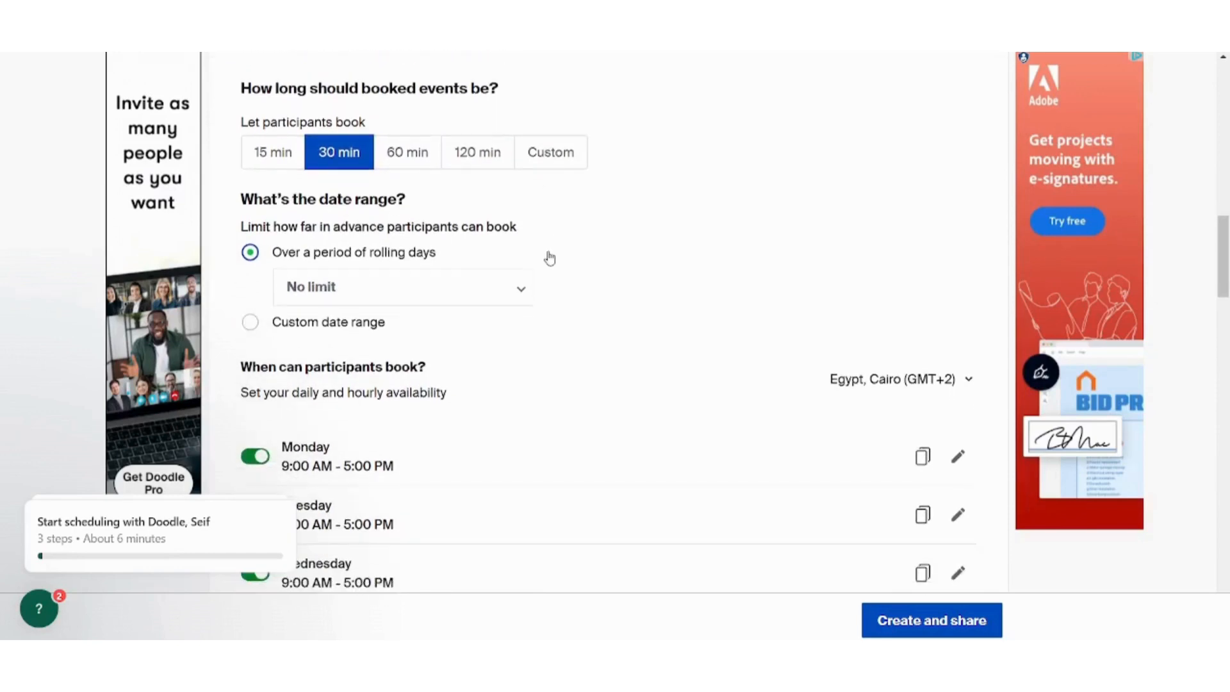
{"action": "scroll", "coordinate": [550, 259], "scroll_direction": "down", "scroll_amount": 2}
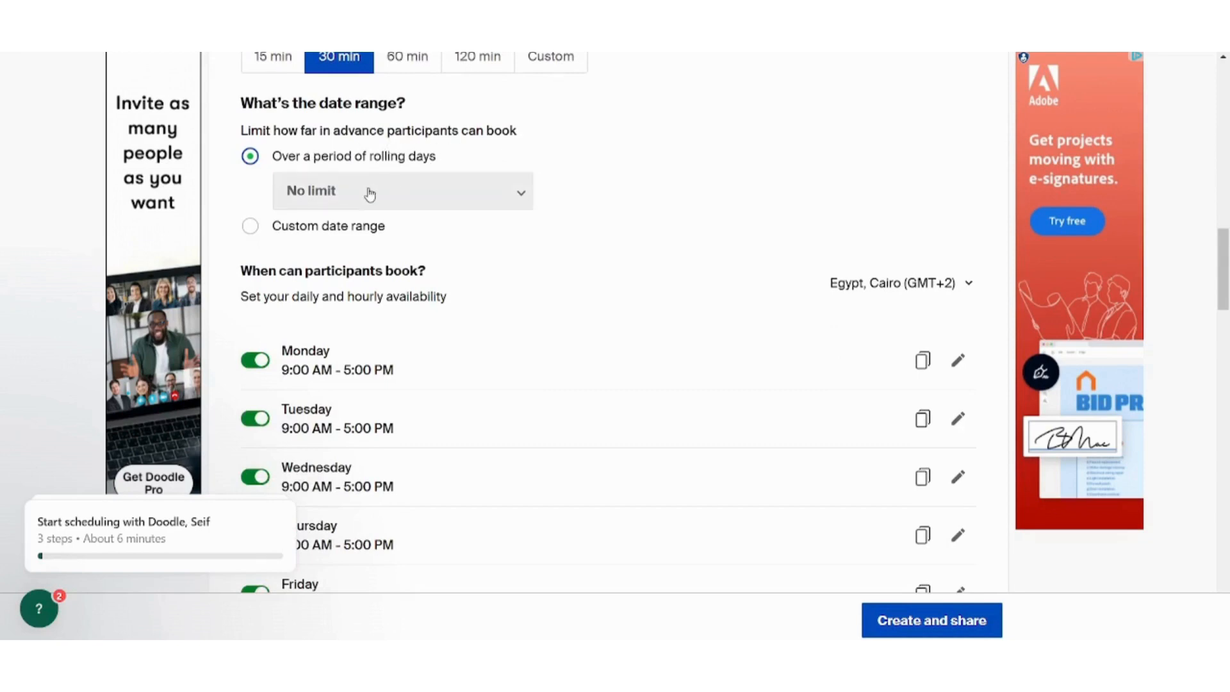
{"action": "left_click", "coordinate": [370, 194]}
{"action": "left_click", "coordinate": [408, 386]}
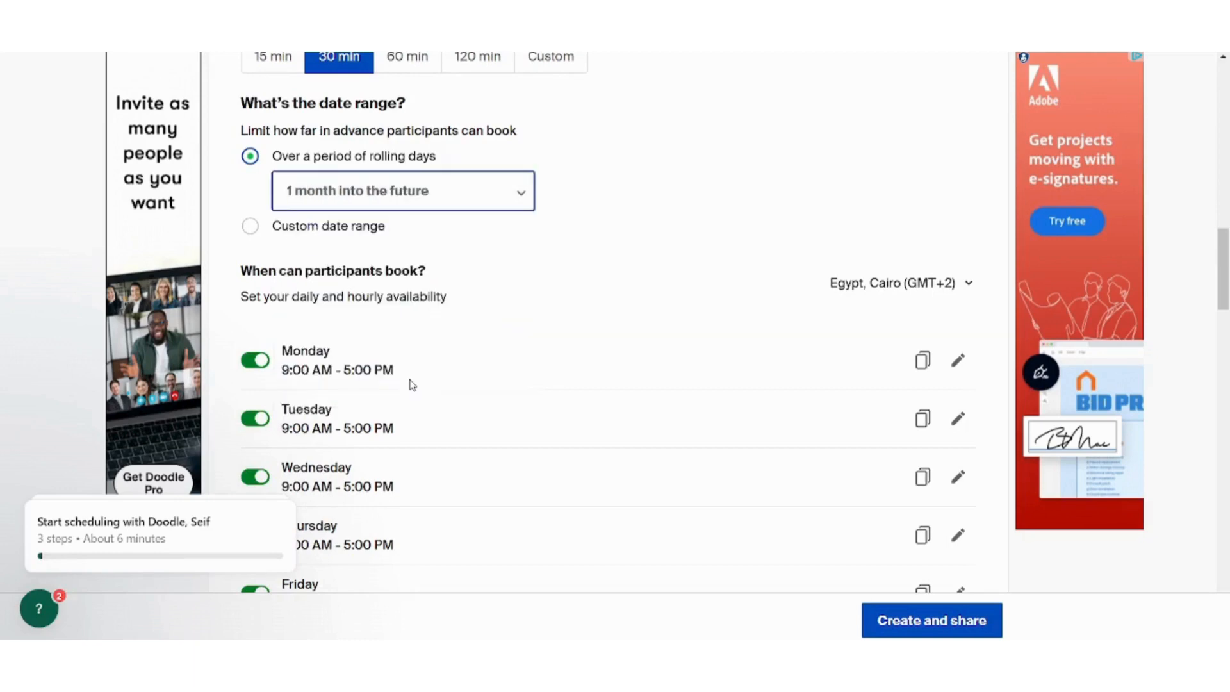
{"action": "left_click", "coordinate": [657, 149]}
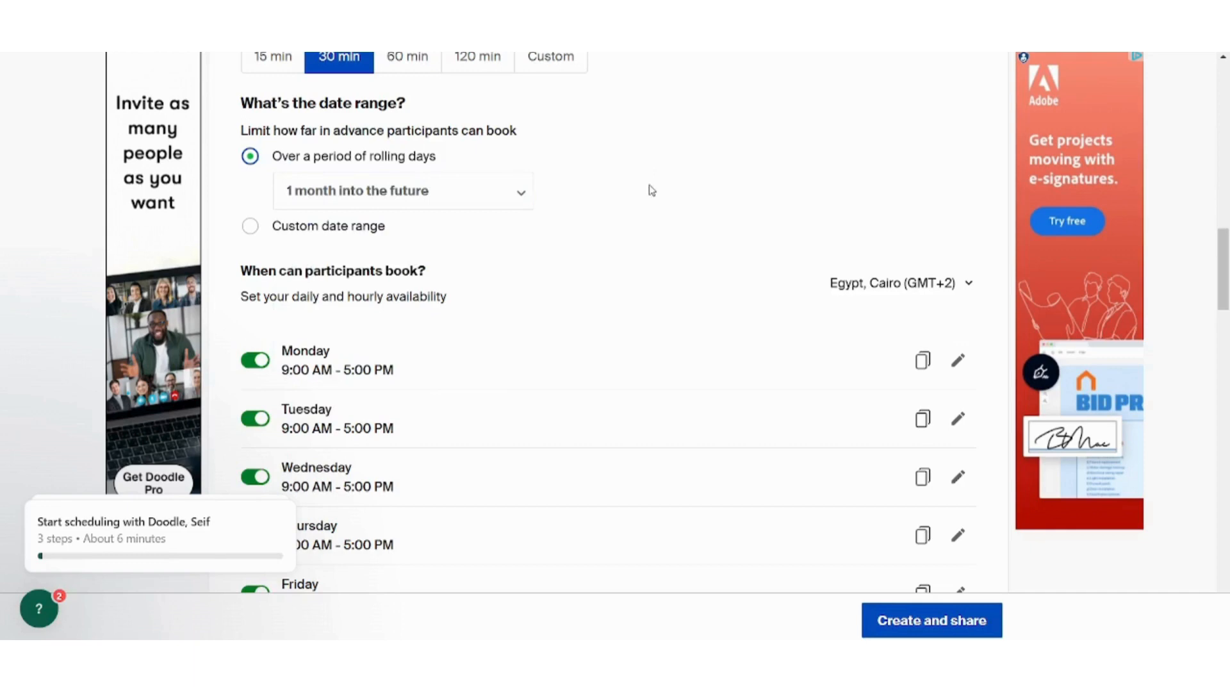
{"action": "scroll", "coordinate": [652, 191], "scroll_direction": "down", "scroll_amount": 1}
{"action": "scroll", "coordinate": [652, 190], "scroll_direction": "up", "scroll_amount": 2}
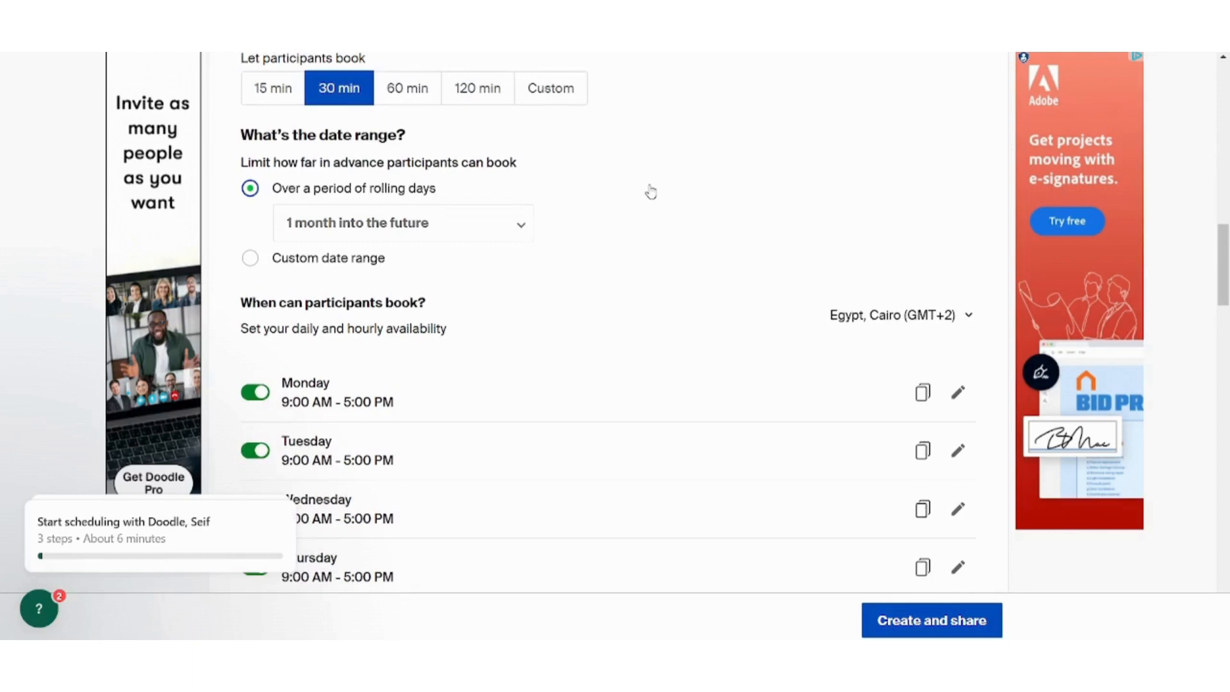
{"action": "scroll", "coordinate": [652, 190], "scroll_direction": "down", "scroll_amount": 1}
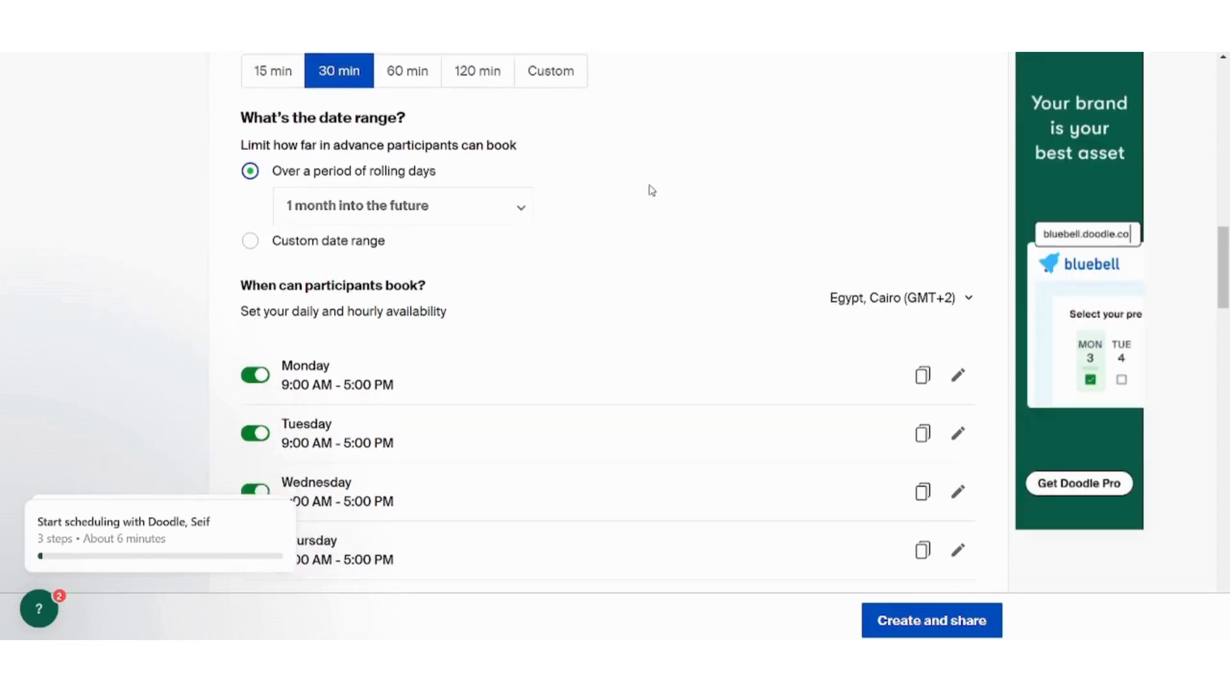
{"action": "scroll", "coordinate": [652, 191], "scroll_direction": "up", "scroll_amount": 1}
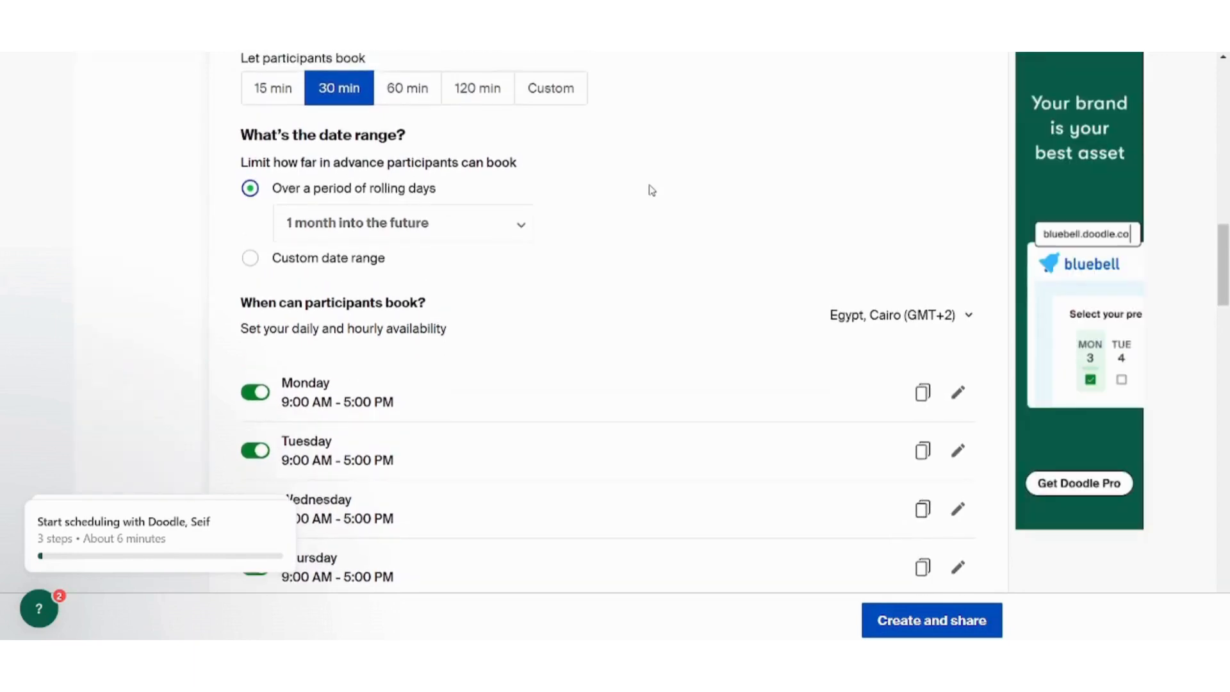
{"action": "scroll", "coordinate": [651, 191], "scroll_direction": "down", "scroll_amount": 2}
{"action": "scroll", "coordinate": [651, 191], "scroll_direction": "up", "scroll_amount": 1}
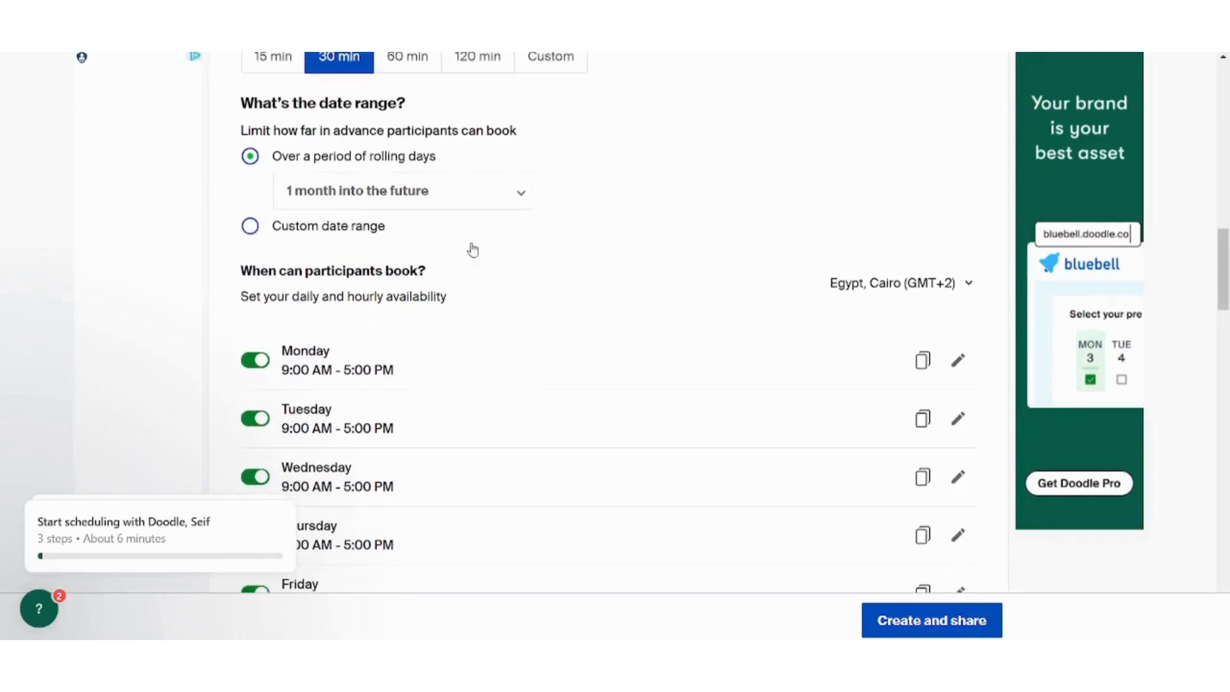
Step: Try the custom date range option, and restore rolling days with 1 month into the future
{"action": "left_click", "coordinate": [379, 229]}
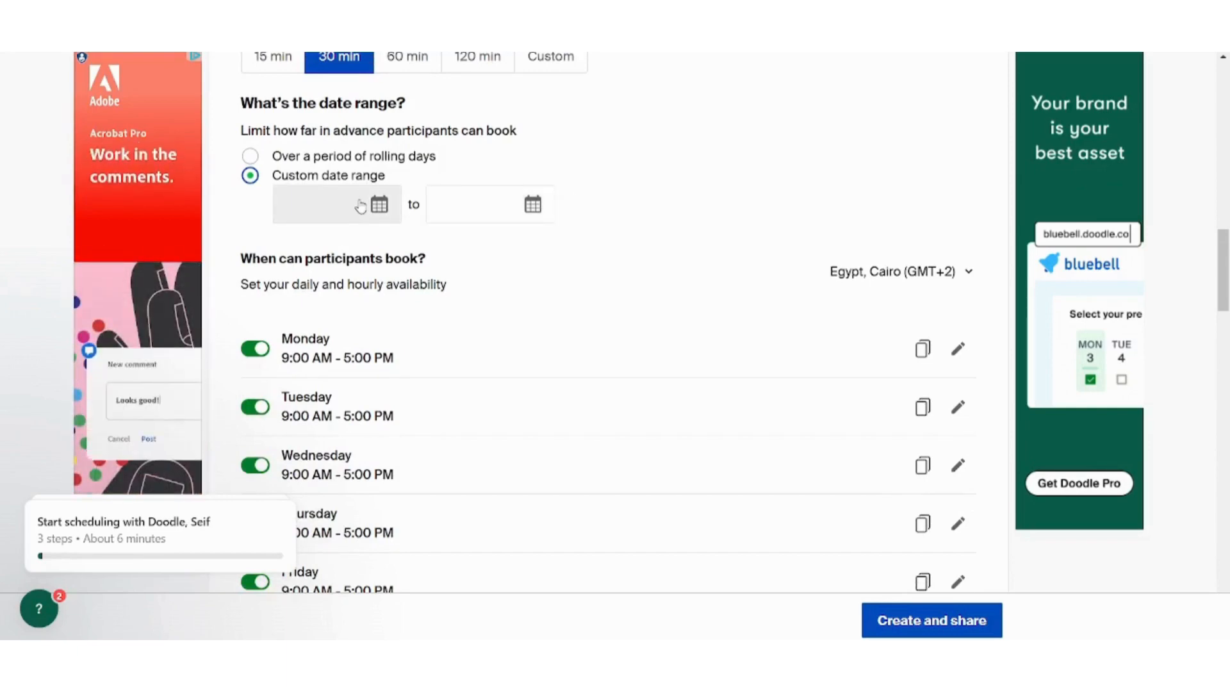
{"action": "left_click", "coordinate": [250, 155]}
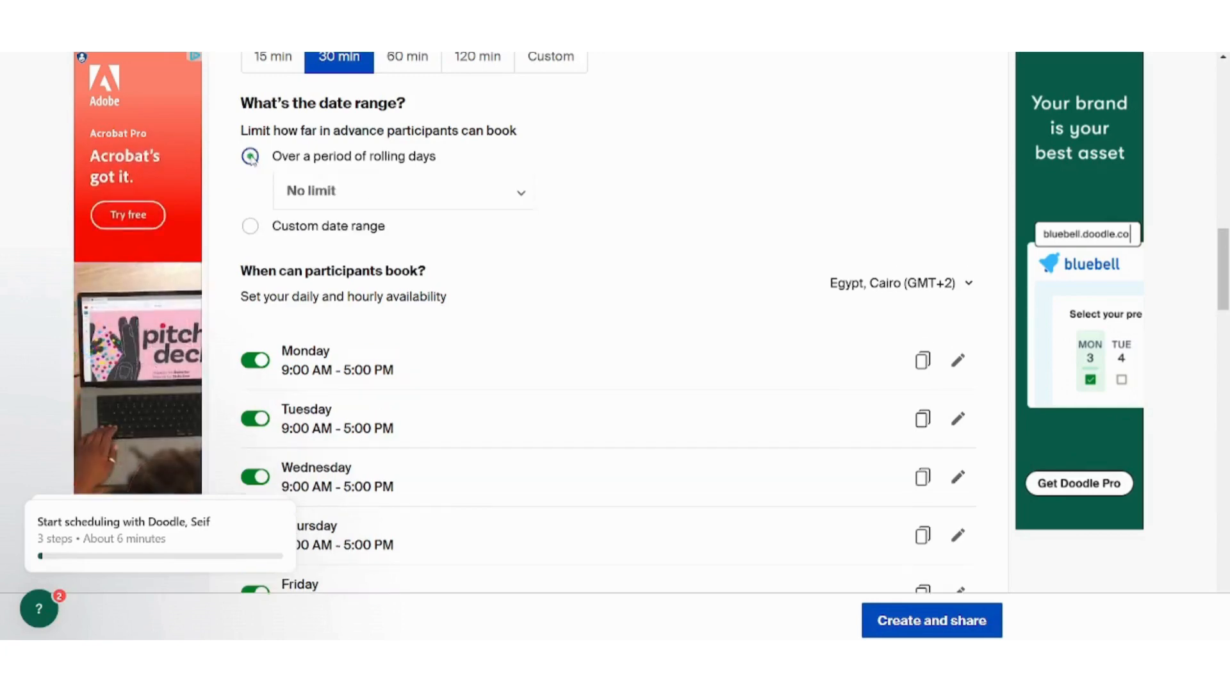
{"action": "left_click", "coordinate": [734, 235]}
{"action": "left_click", "coordinate": [405, 161]}
{"action": "left_click", "coordinate": [422, 203]}
{"action": "left_click", "coordinate": [402, 387]}
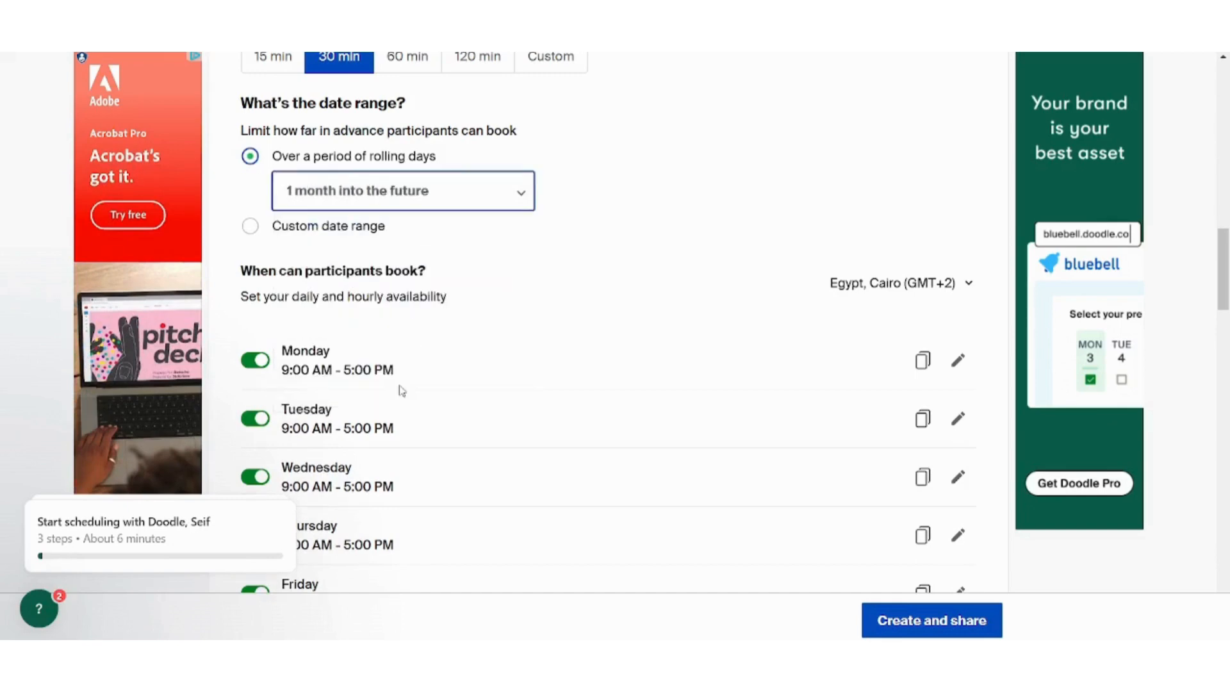
{"action": "left_click", "coordinate": [229, 277]}
Step: Examine the daily and hourly availability for every day of the week and the time zone selector
{"action": "scroll", "coordinate": [229, 277], "scroll_direction": "down", "scroll_amount": 1}
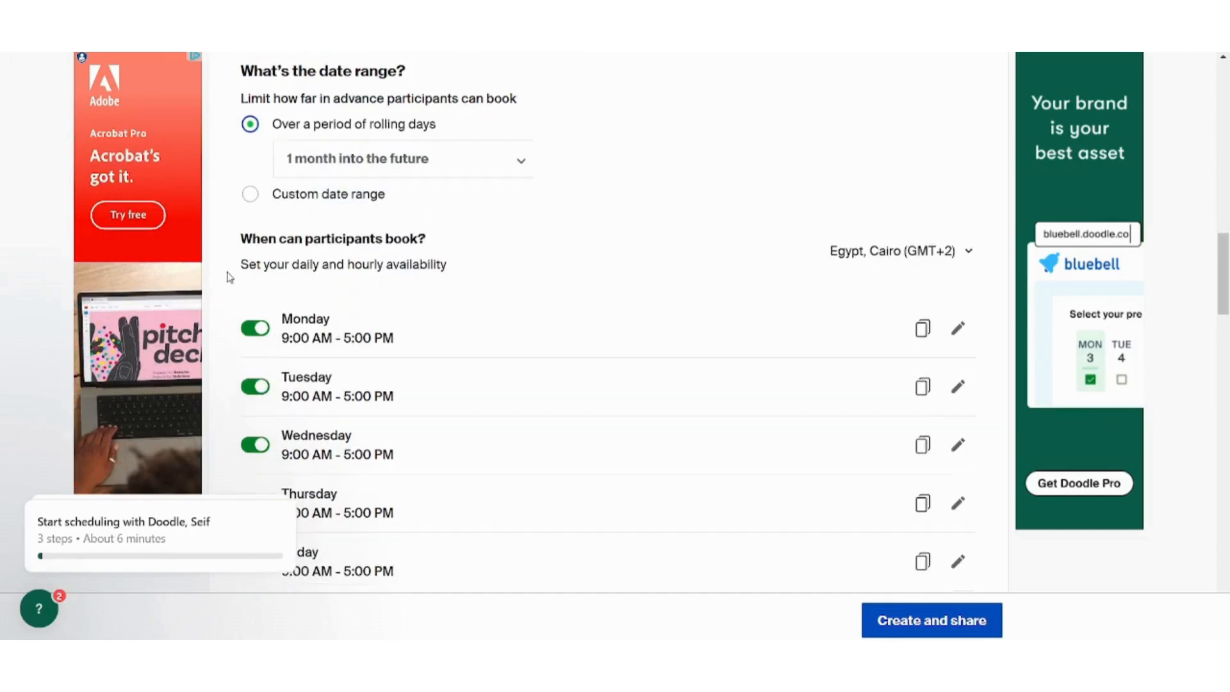
{"action": "scroll", "coordinate": [229, 277], "scroll_direction": "down", "scroll_amount": 2}
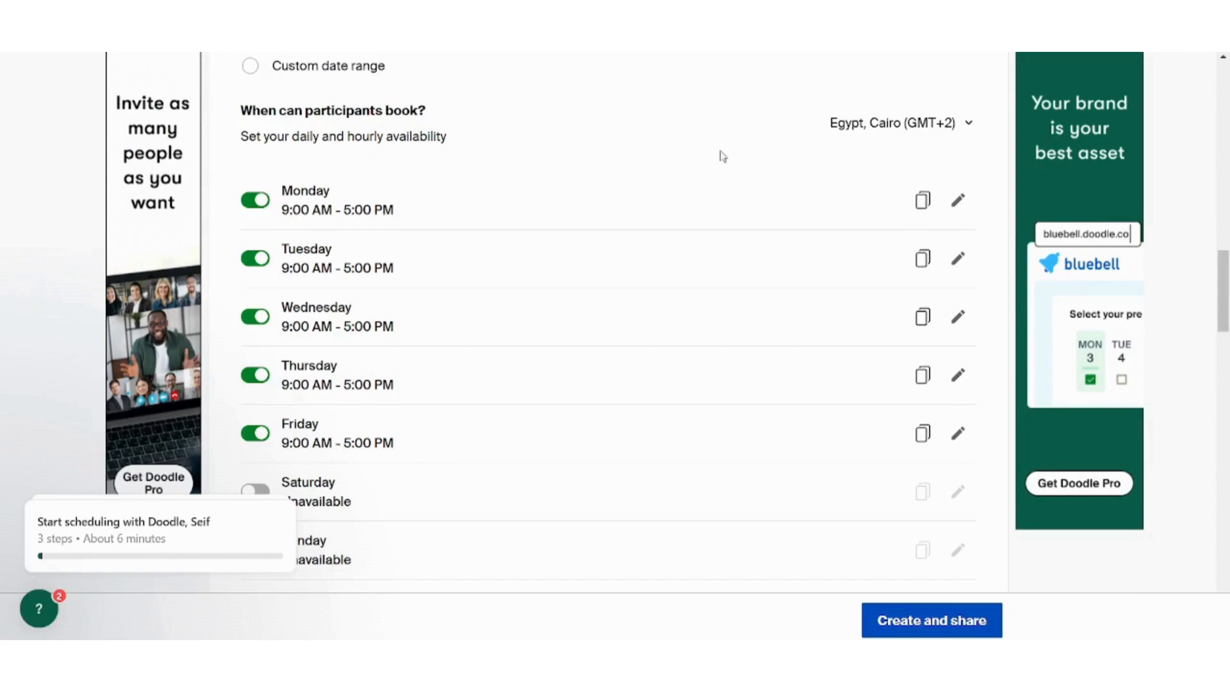
{"action": "scroll", "coordinate": [431, 269], "scroll_direction": "down", "scroll_amount": 1}
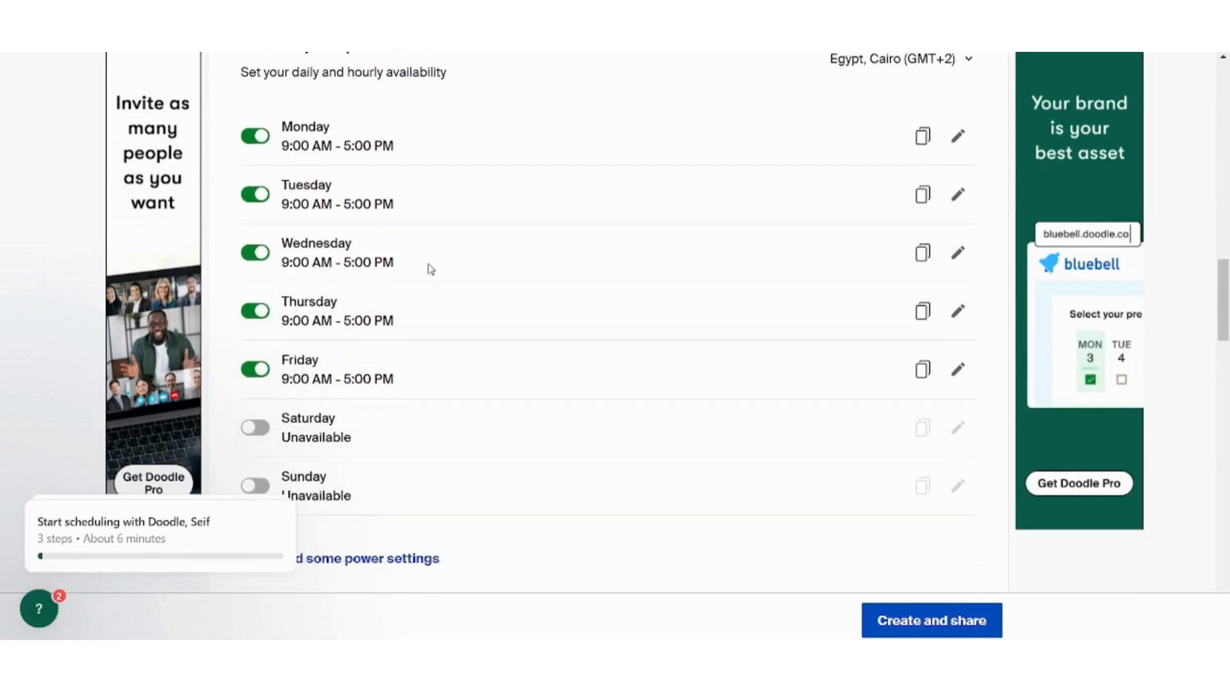
{"action": "scroll", "coordinate": [431, 269], "scroll_direction": "up", "scroll_amount": 1}
{"action": "scroll", "coordinate": [431, 269], "scroll_direction": "down", "scroll_amount": 1}
{"action": "scroll", "coordinate": [430, 269], "scroll_direction": "up", "scroll_amount": 1}
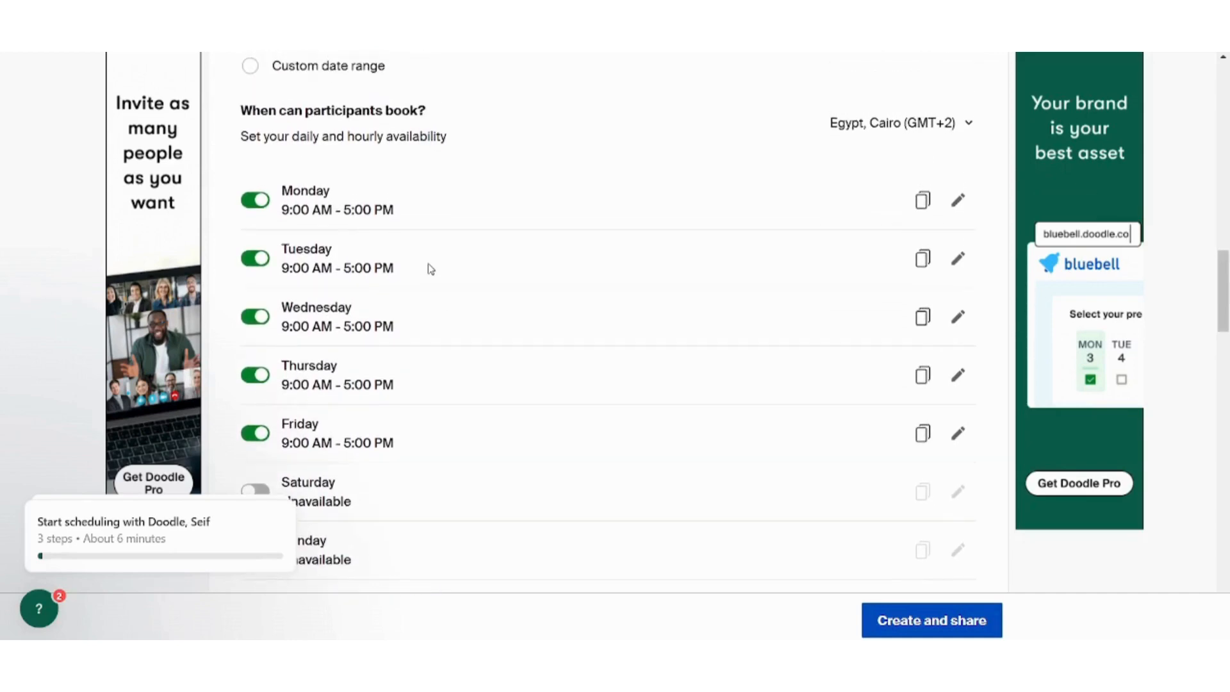
{"action": "scroll", "coordinate": [372, 218], "scroll_direction": "down", "scroll_amount": 1}
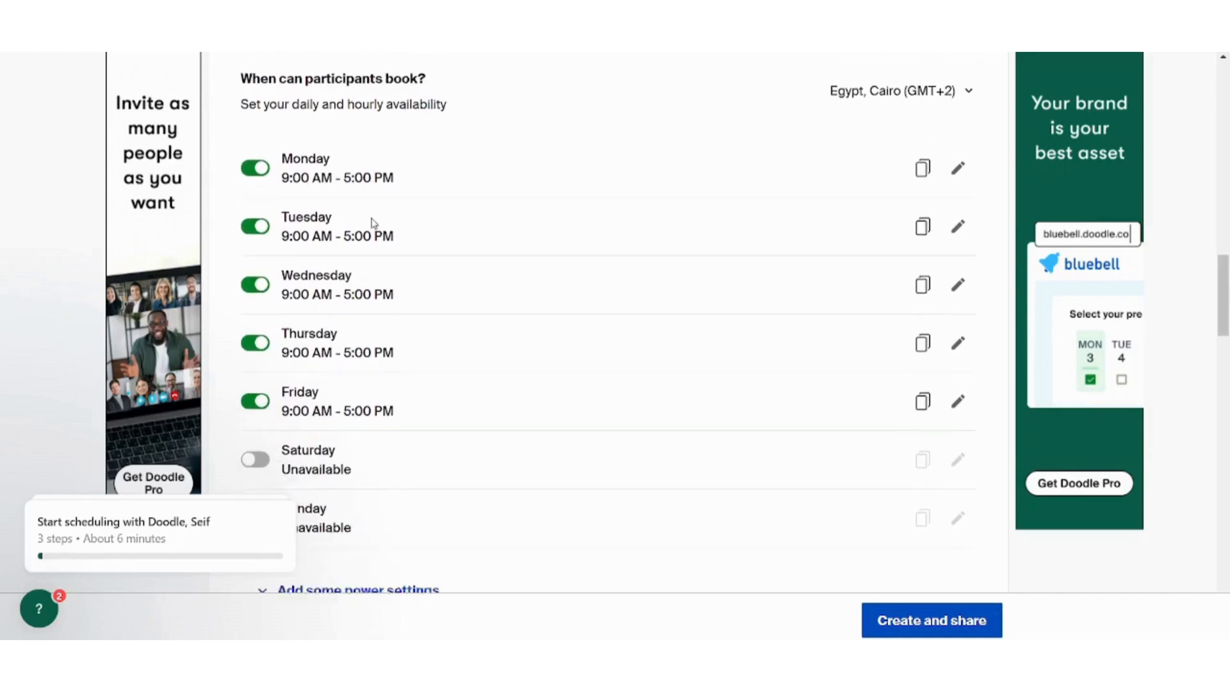
{"action": "scroll", "coordinate": [372, 218], "scroll_direction": "up", "scroll_amount": 1}
{"action": "scroll", "coordinate": [372, 218], "scroll_direction": "down", "scroll_amount": 1}
{"action": "scroll", "coordinate": [346, 198], "scroll_direction": "down", "scroll_amount": 2}
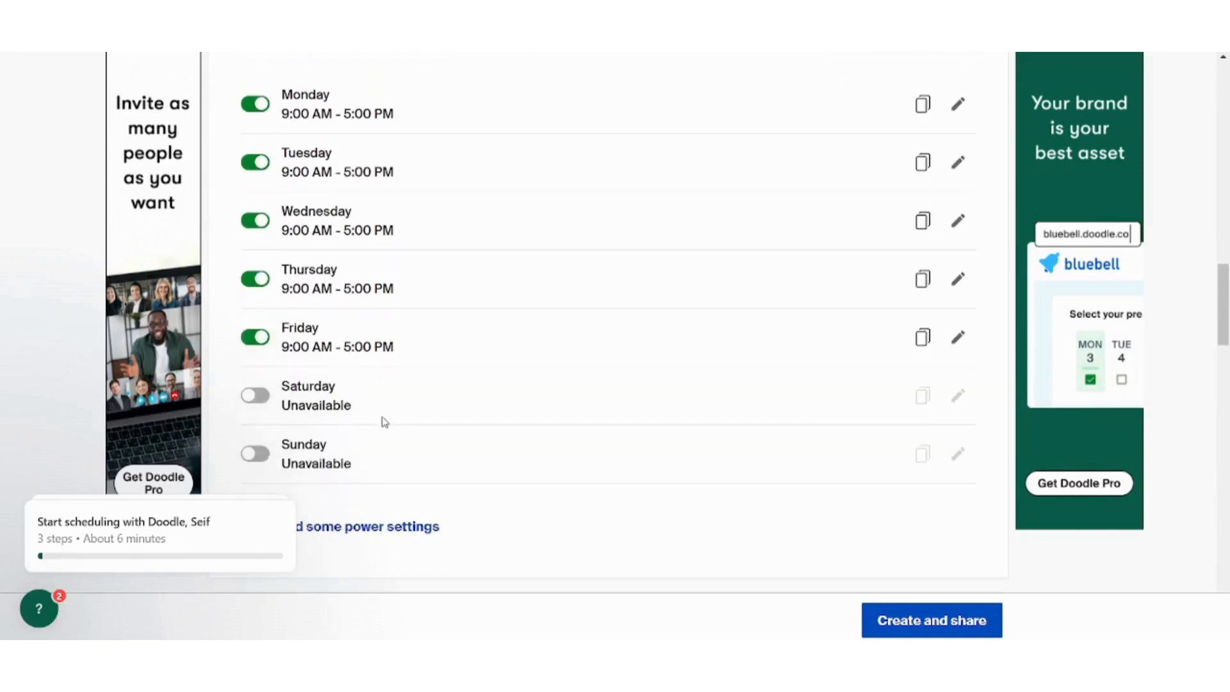
{"action": "scroll", "coordinate": [383, 436], "scroll_direction": "up", "scroll_amount": 3}
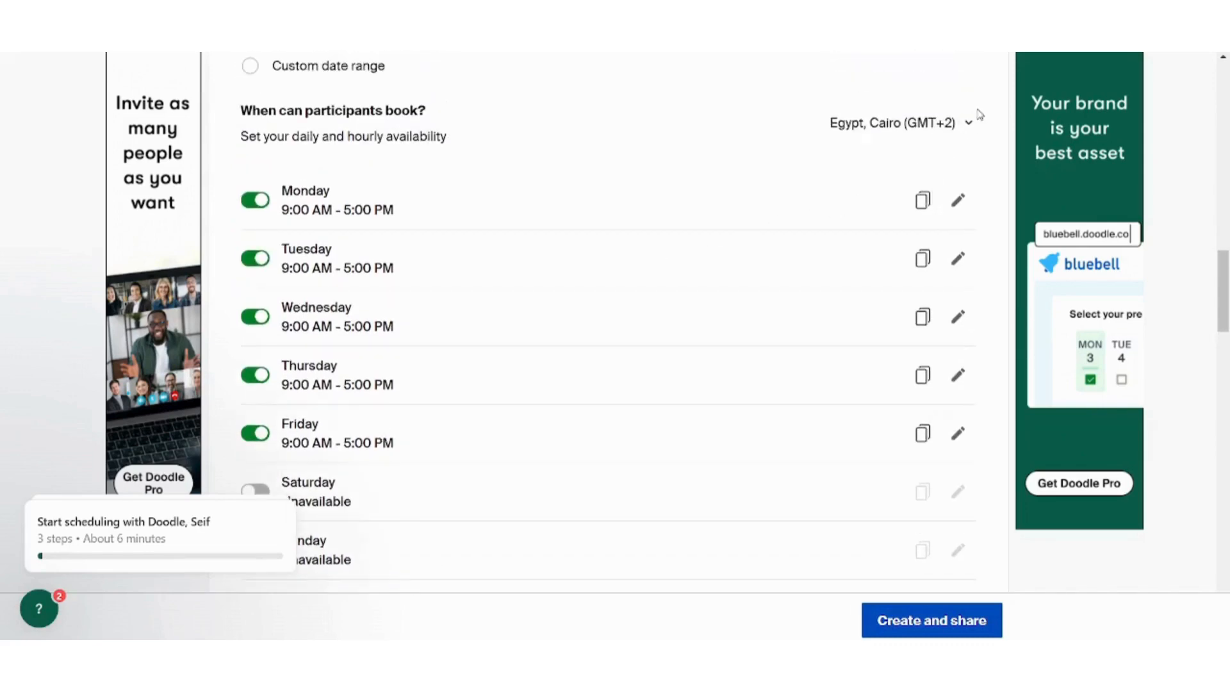
{"action": "left_click", "coordinate": [966, 128]}
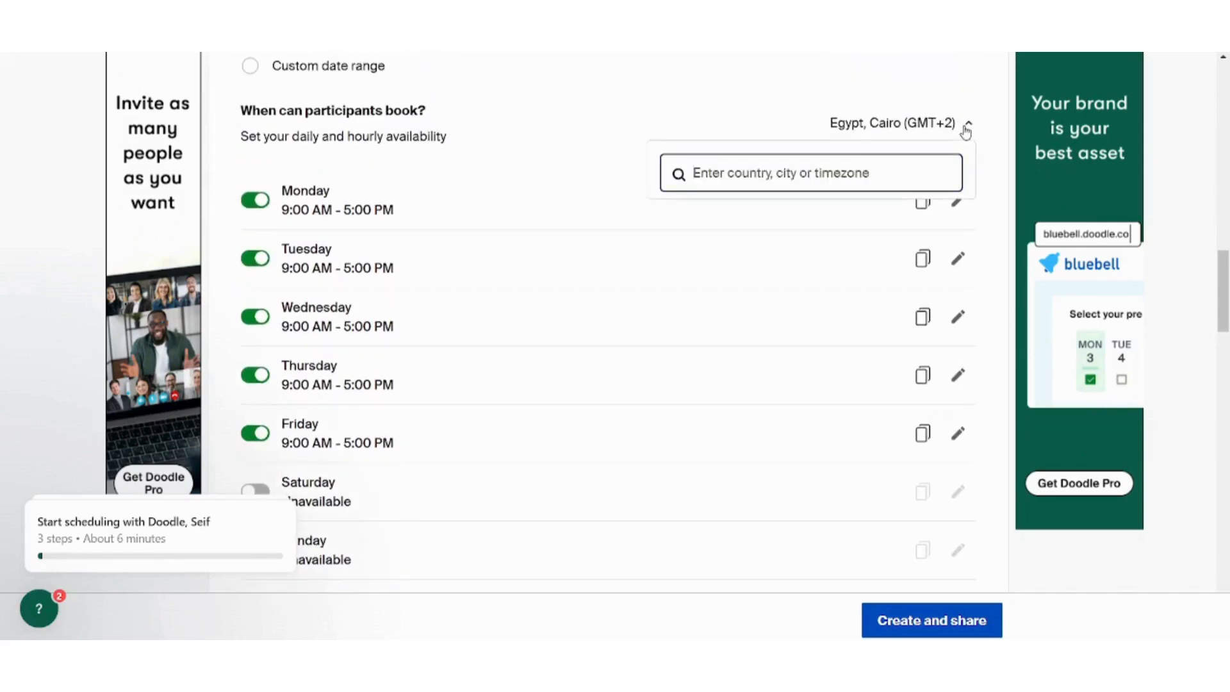
{"action": "left_click", "coordinate": [966, 128]}
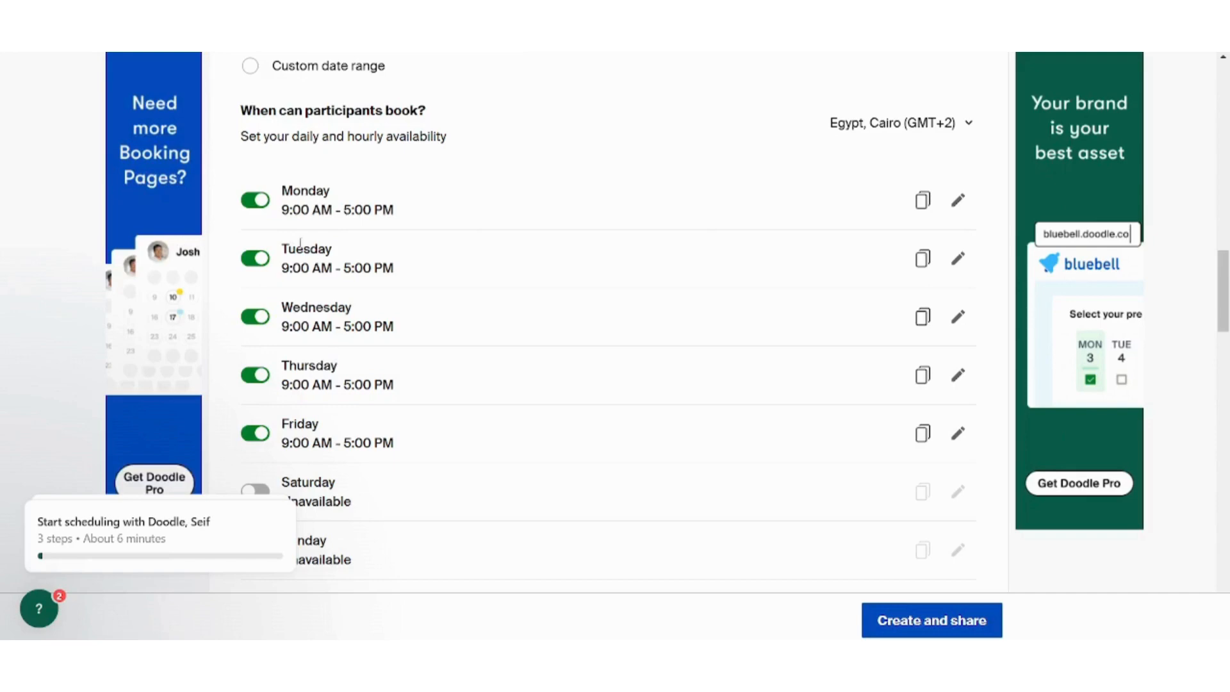
Step: Set Monday's availability to start at 12:00 PM, save it, and make Wednesday unavailable
{"action": "left_click", "coordinate": [258, 201]}
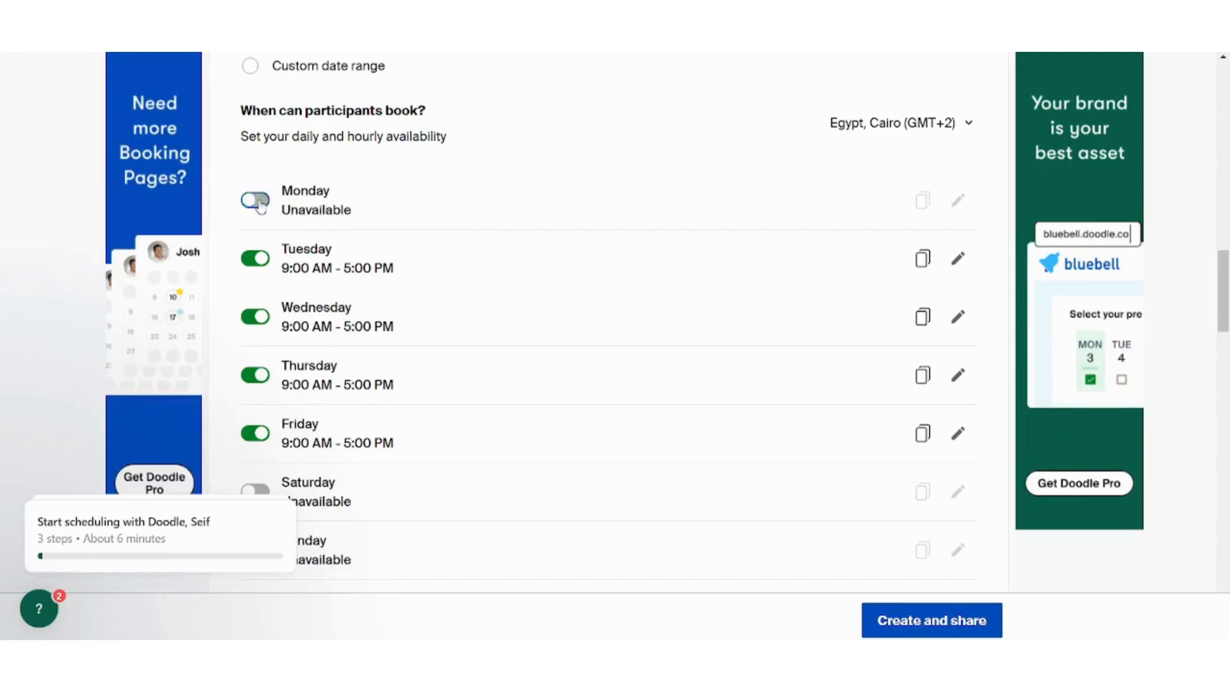
{"action": "left_click", "coordinate": [259, 201]}
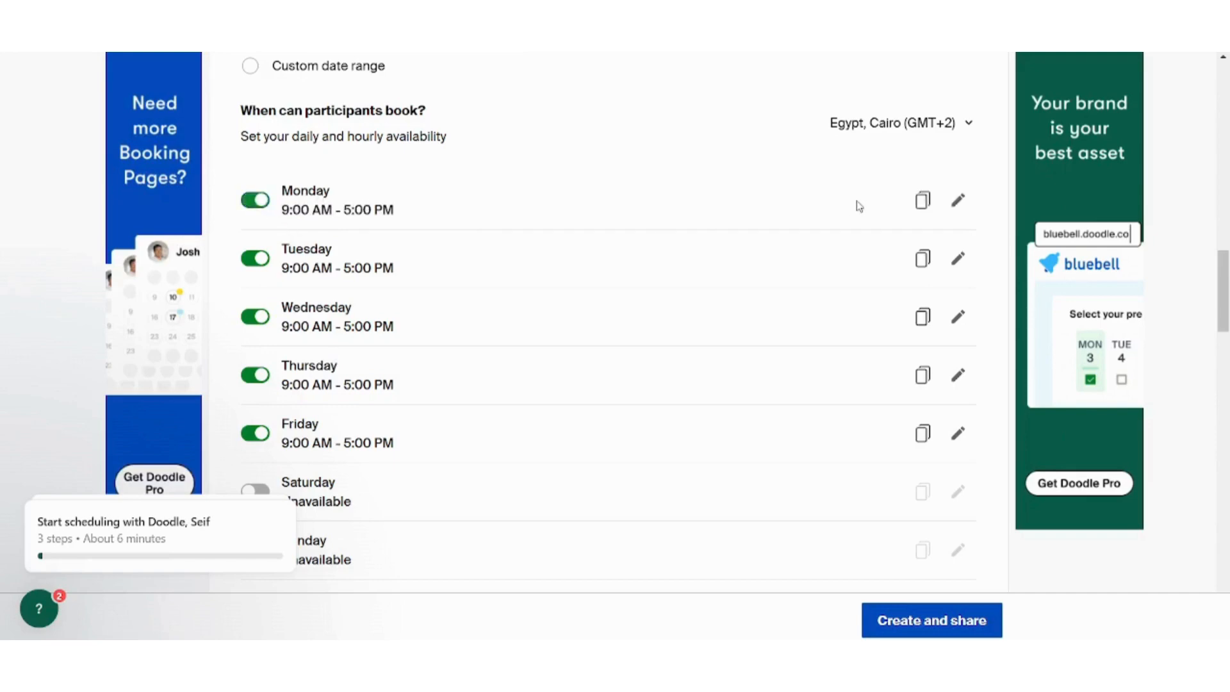
{"action": "left_click", "coordinate": [958, 200]}
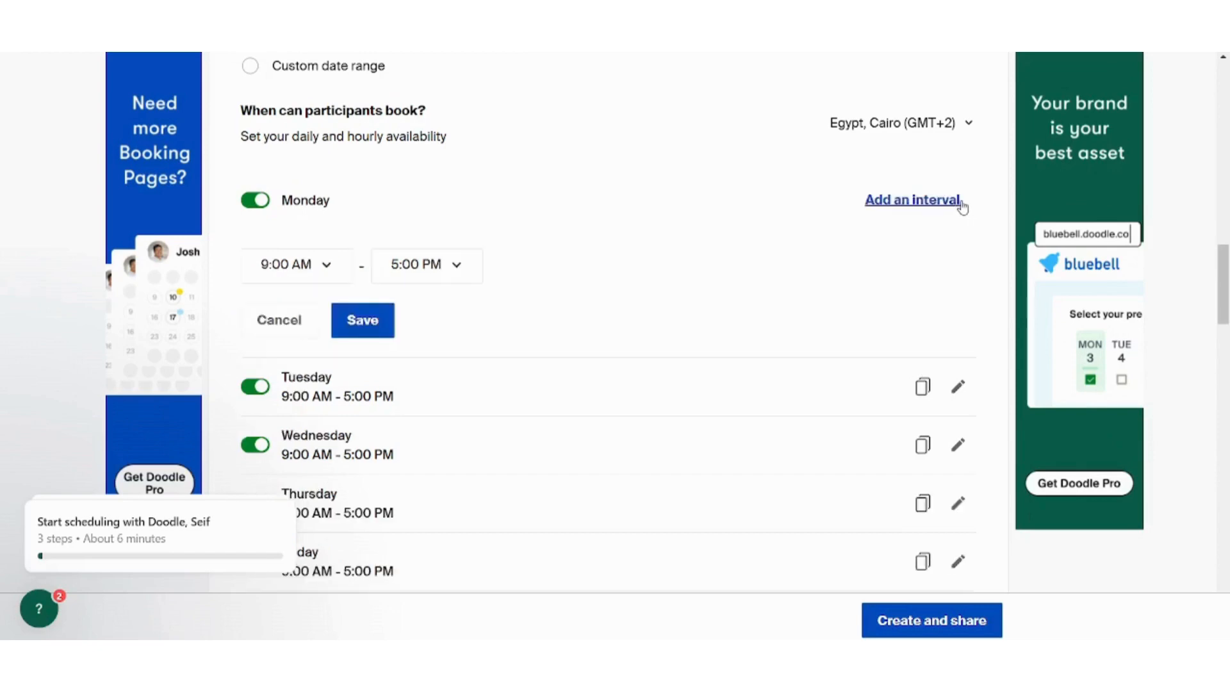
{"action": "left_click", "coordinate": [339, 275]}
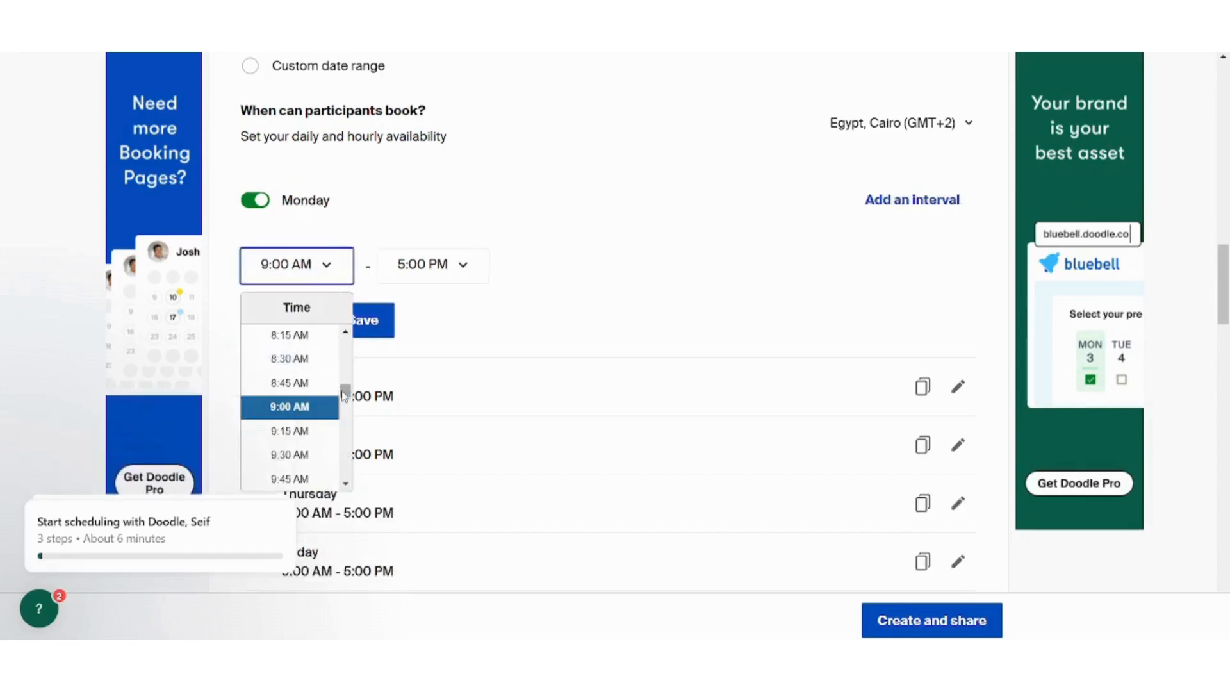
{"action": "left_click_drag", "start_coordinate": [345, 392], "coordinate": [345, 408]}
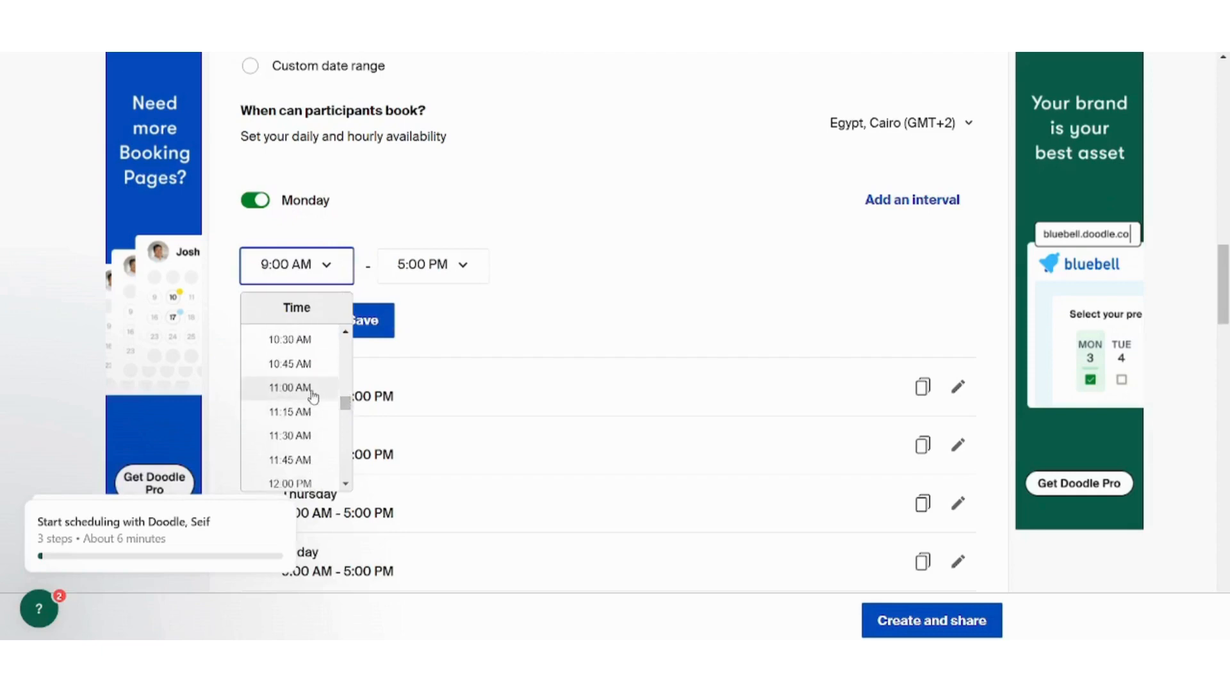
{"action": "left_click", "coordinate": [320, 484]}
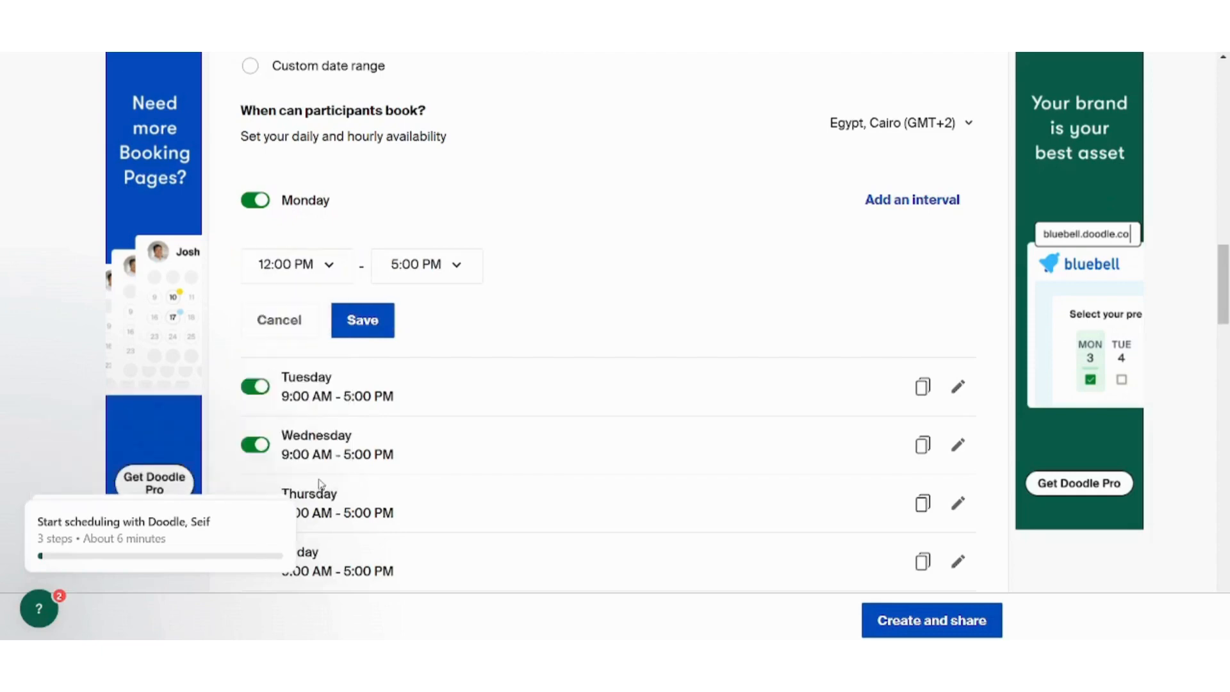
{"action": "left_click", "coordinate": [377, 327]}
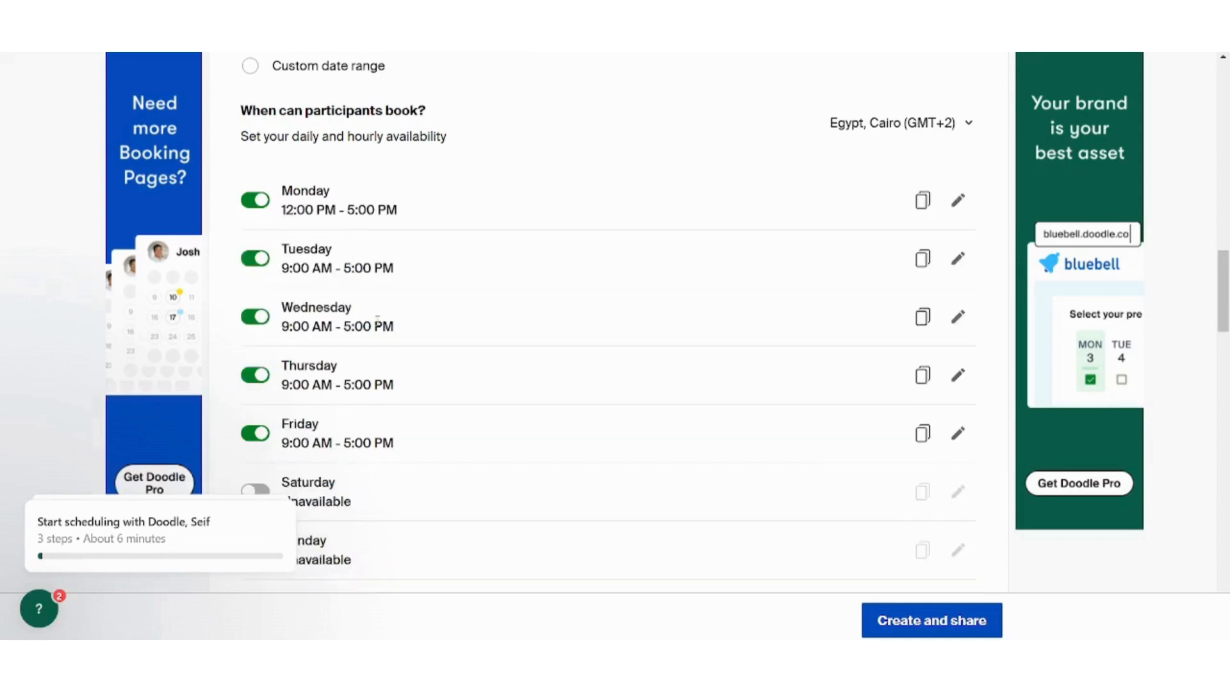
{"action": "left_click", "coordinate": [255, 319]}
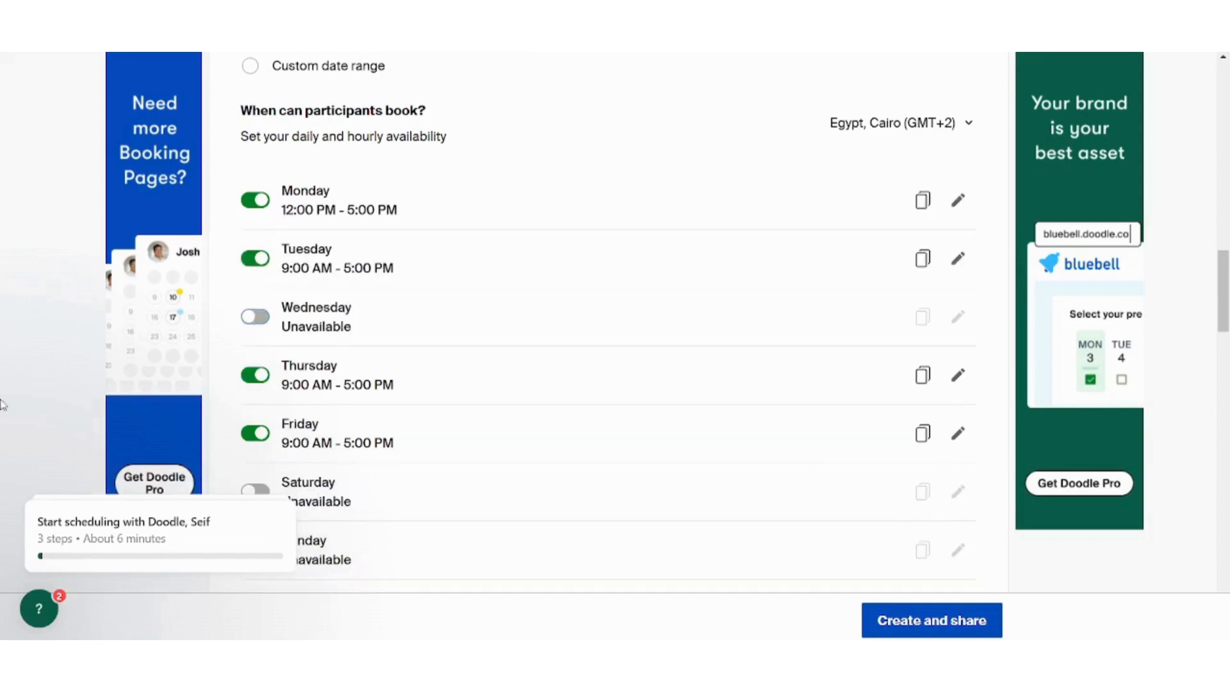
Step: Expand the power settings below the availability schedule and review the booking interval options
{"action": "scroll", "coordinate": [36, 361], "scroll_direction": "down", "scroll_amount": 6}
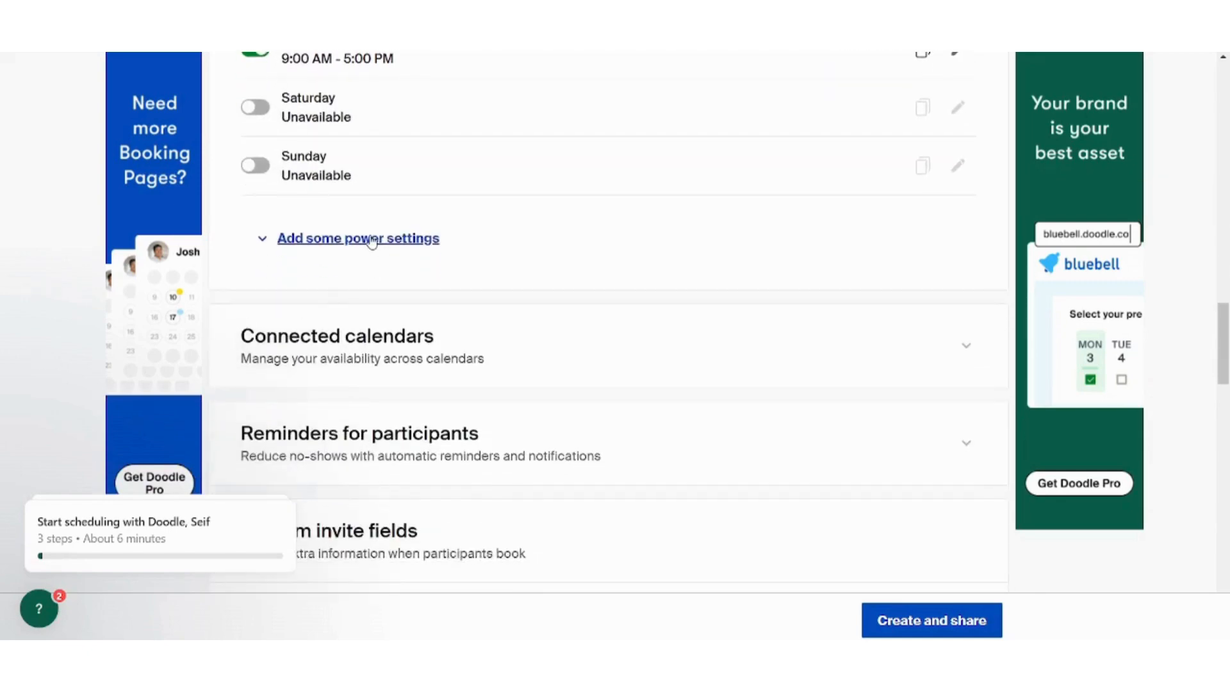
{"action": "left_click", "coordinate": [372, 240]}
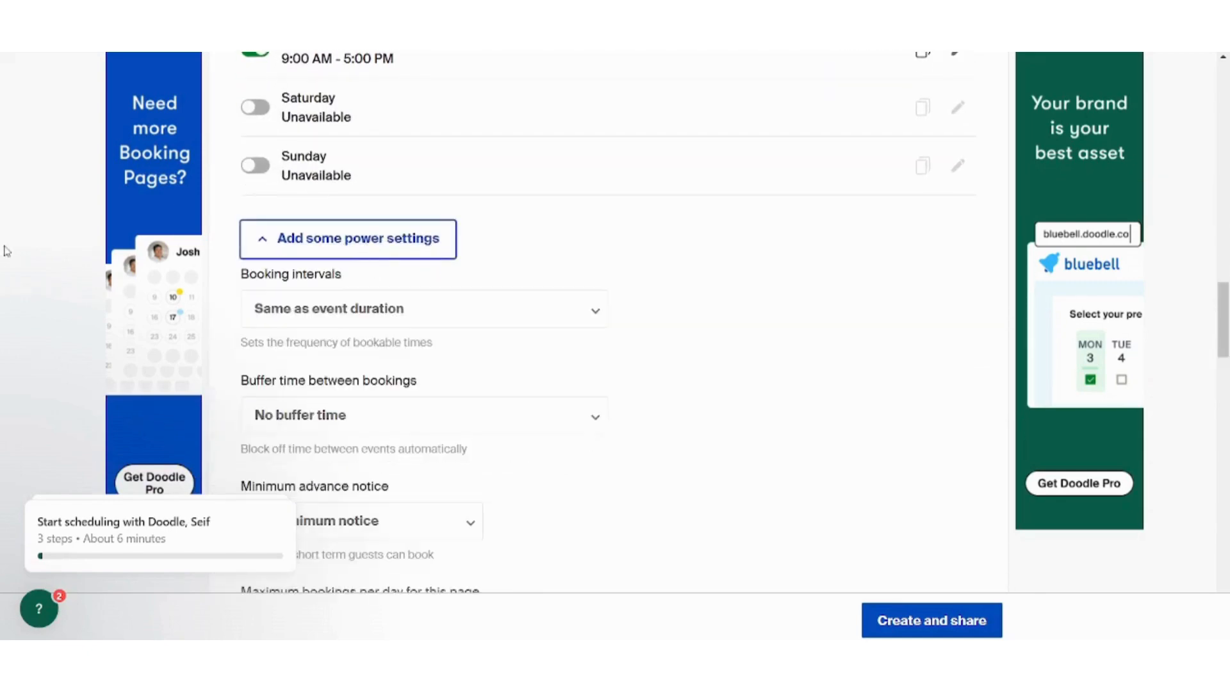
{"action": "scroll", "coordinate": [6, 249], "scroll_direction": "down", "scroll_amount": 3}
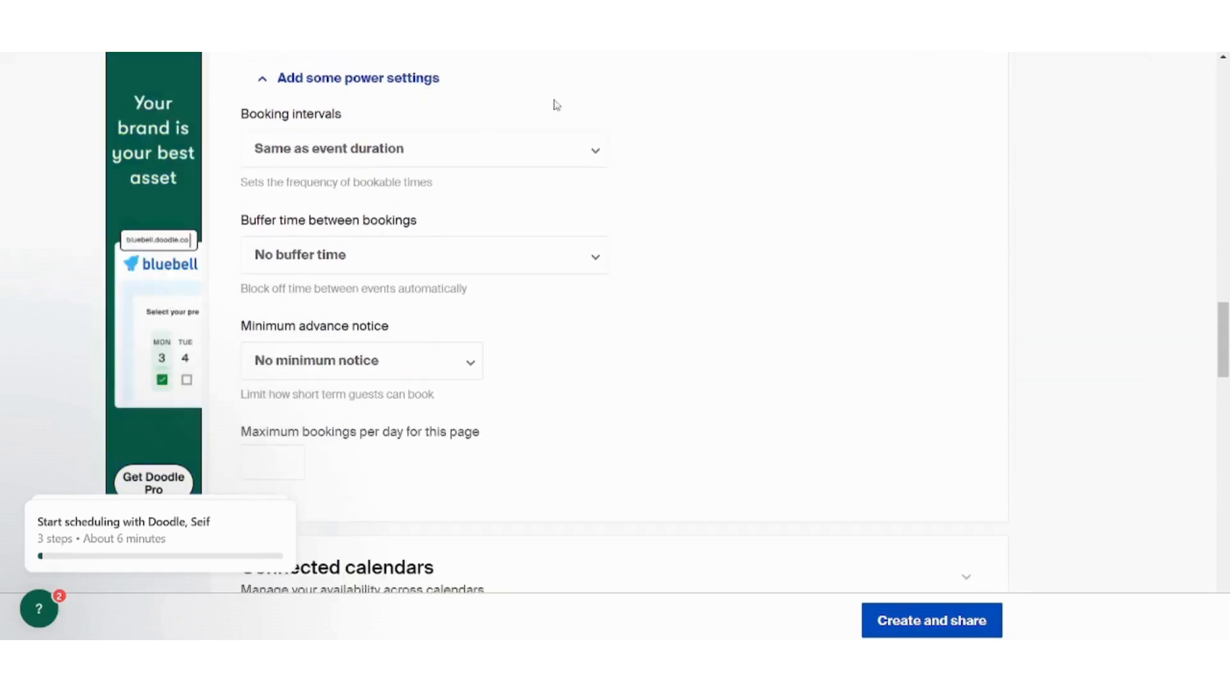
{"action": "left_click", "coordinate": [546, 145]}
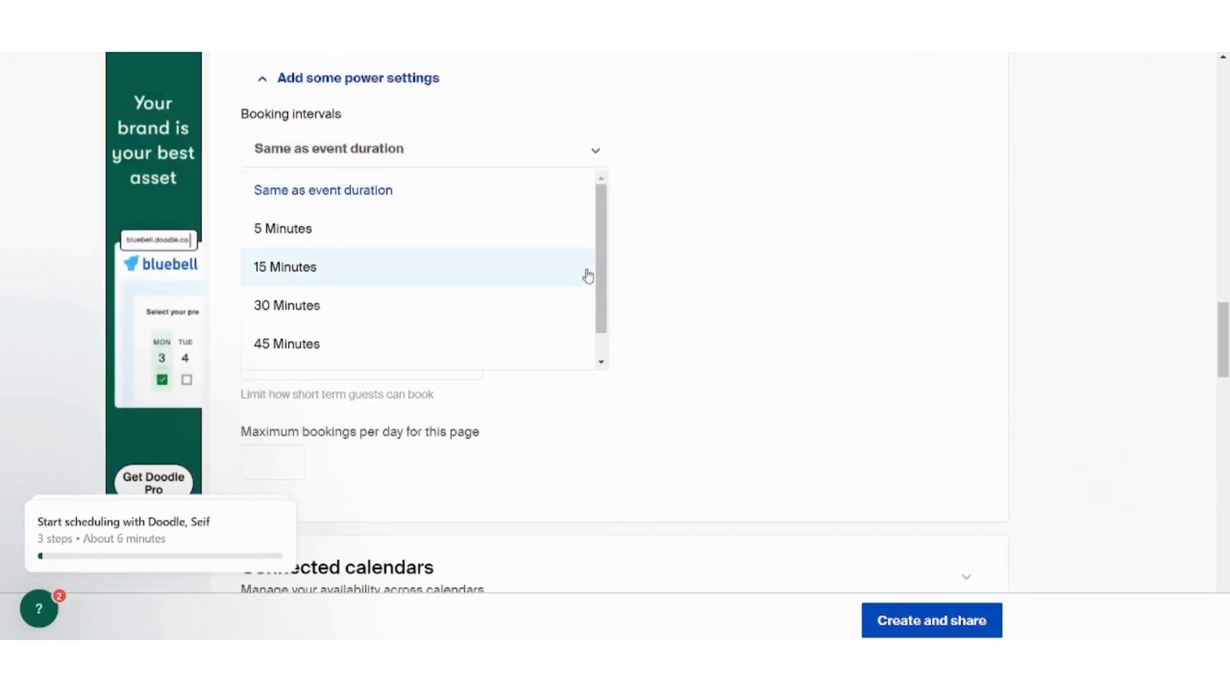
{"action": "left_click", "coordinate": [778, 203]}
{"action": "scroll", "coordinate": [780, 204], "scroll_direction": "down", "scroll_amount": 1}
{"action": "scroll", "coordinate": [777, 202], "scroll_direction": "down", "scroll_amount": 2}
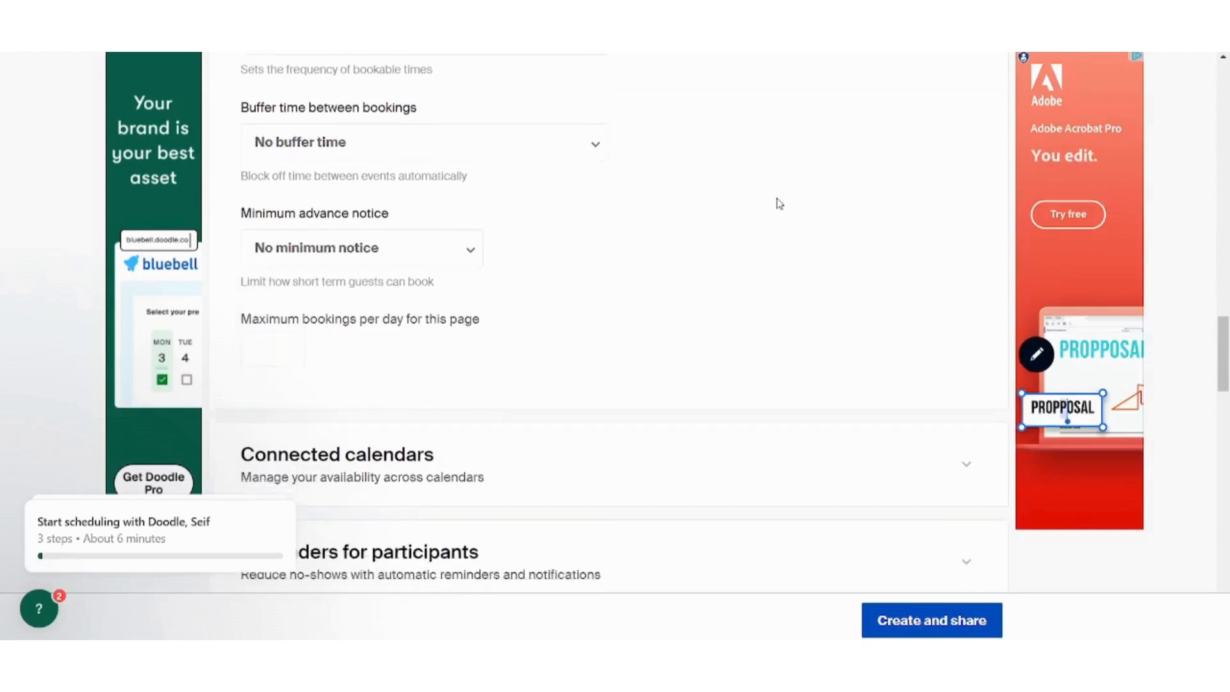
Step: Set the maximum bookings per day for this page to 10
{"action": "scroll", "coordinate": [461, 242], "scroll_direction": "down", "scroll_amount": 3}
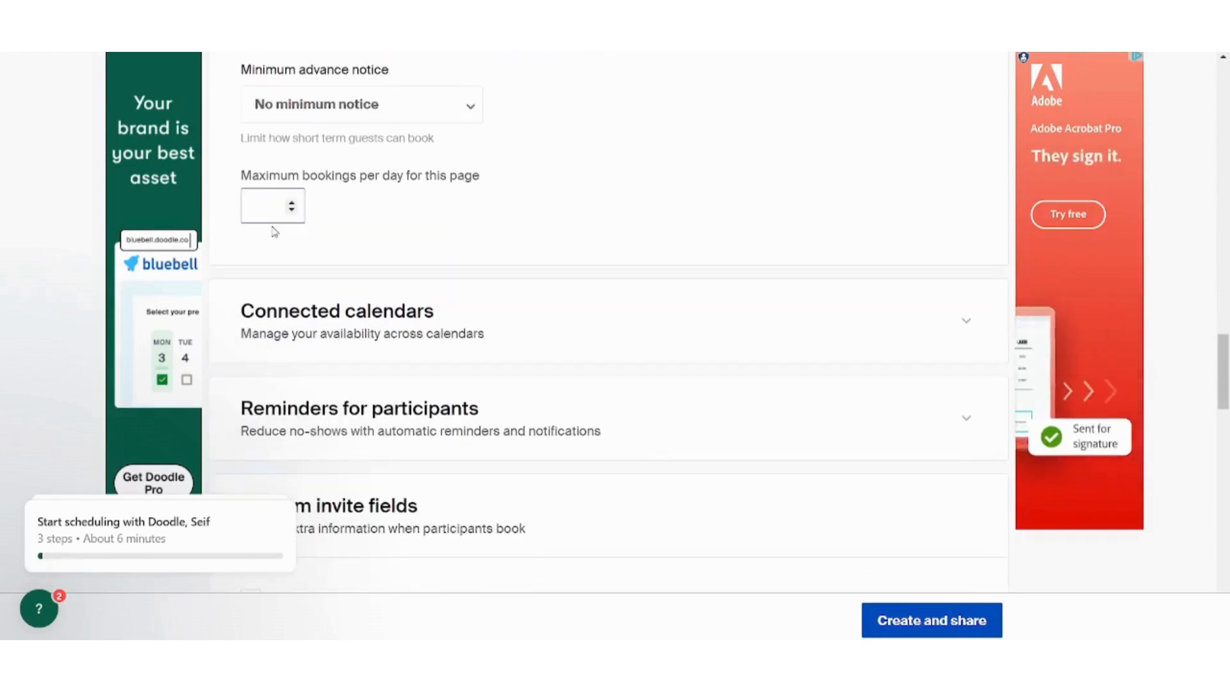
{"action": "left_click", "coordinate": [253, 205]}
{"action": "type", "text": "10"}
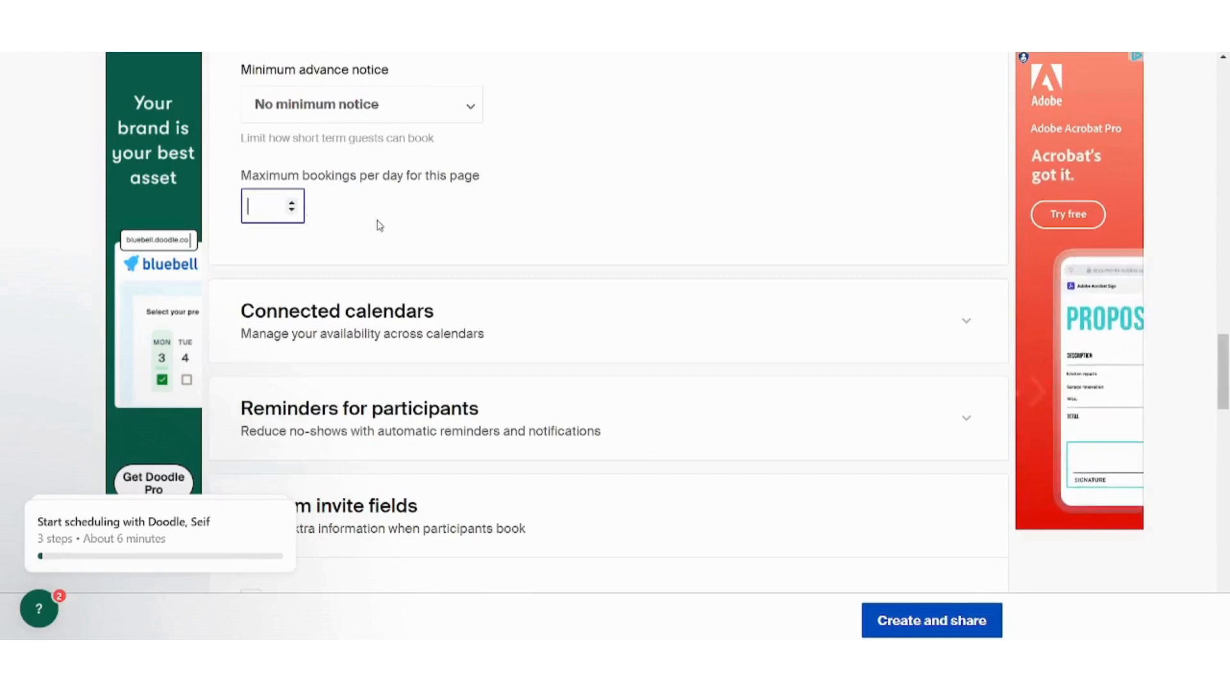
{"action": "left_click", "coordinate": [472, 234]}
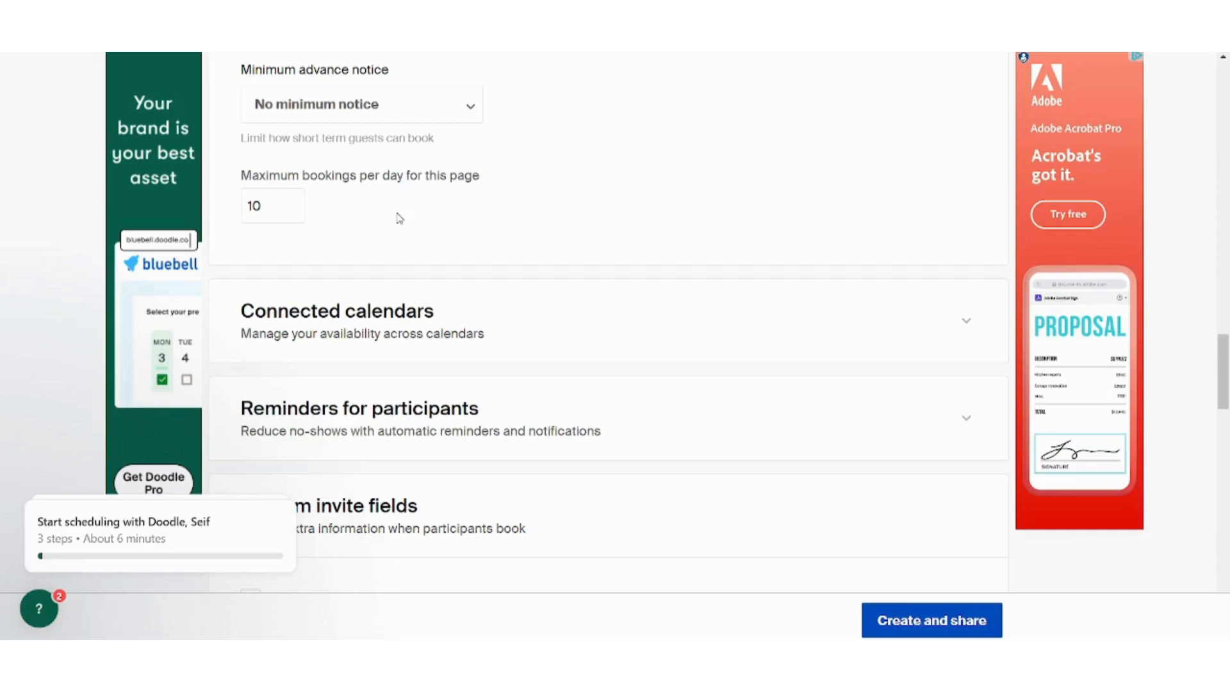
{"action": "double_click", "coordinate": [274, 212]}
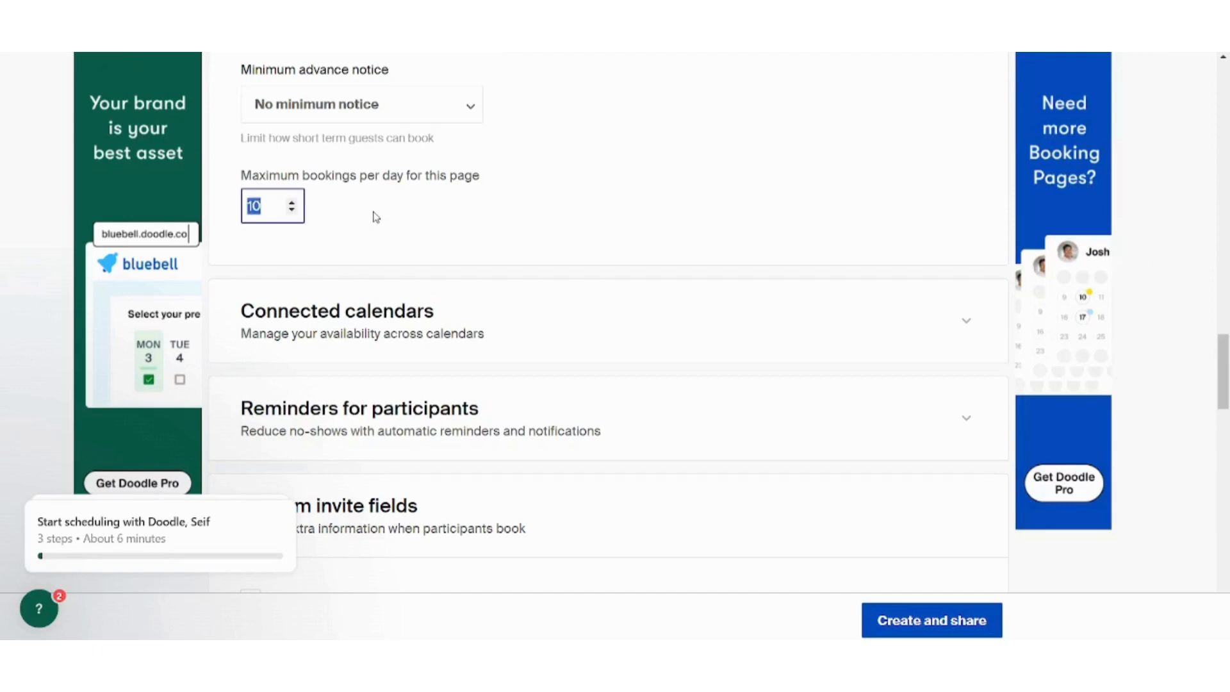
{"action": "left_click", "coordinate": [462, 248]}
Step: Expand the participant reminders settings and enable automatic booking reminders
{"action": "scroll", "coordinate": [462, 248], "scroll_direction": "down", "scroll_amount": 2}
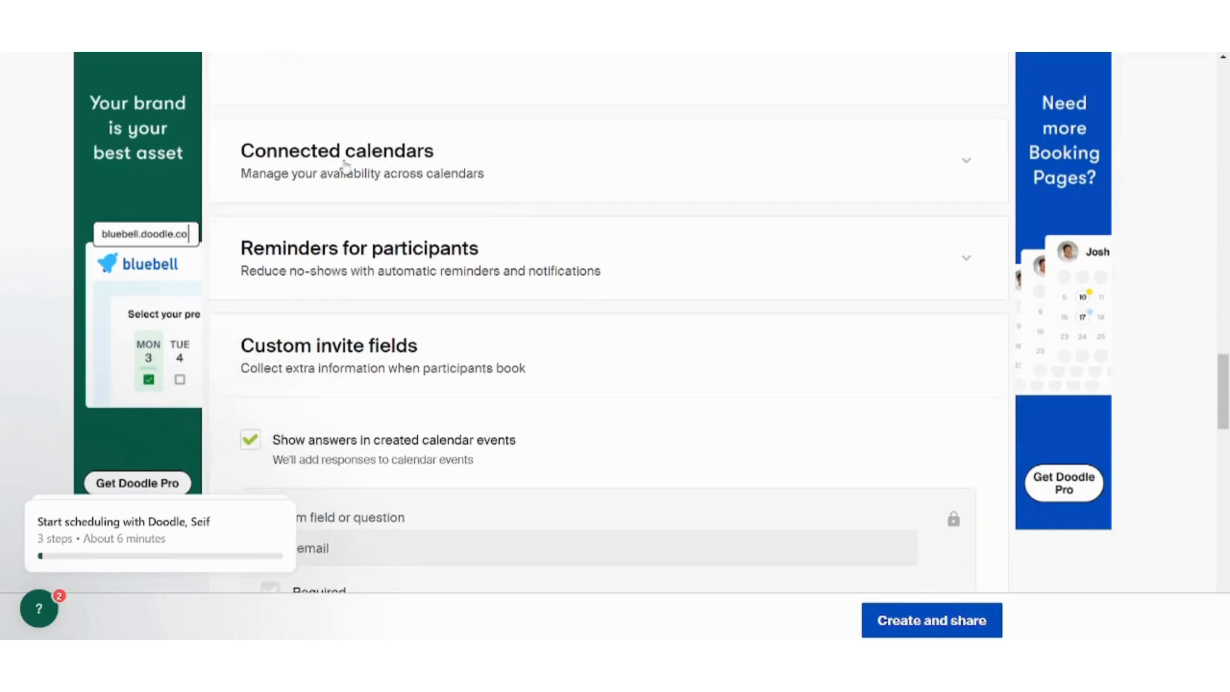
{"action": "scroll", "coordinate": [378, 211], "scroll_direction": "down", "scroll_amount": 2}
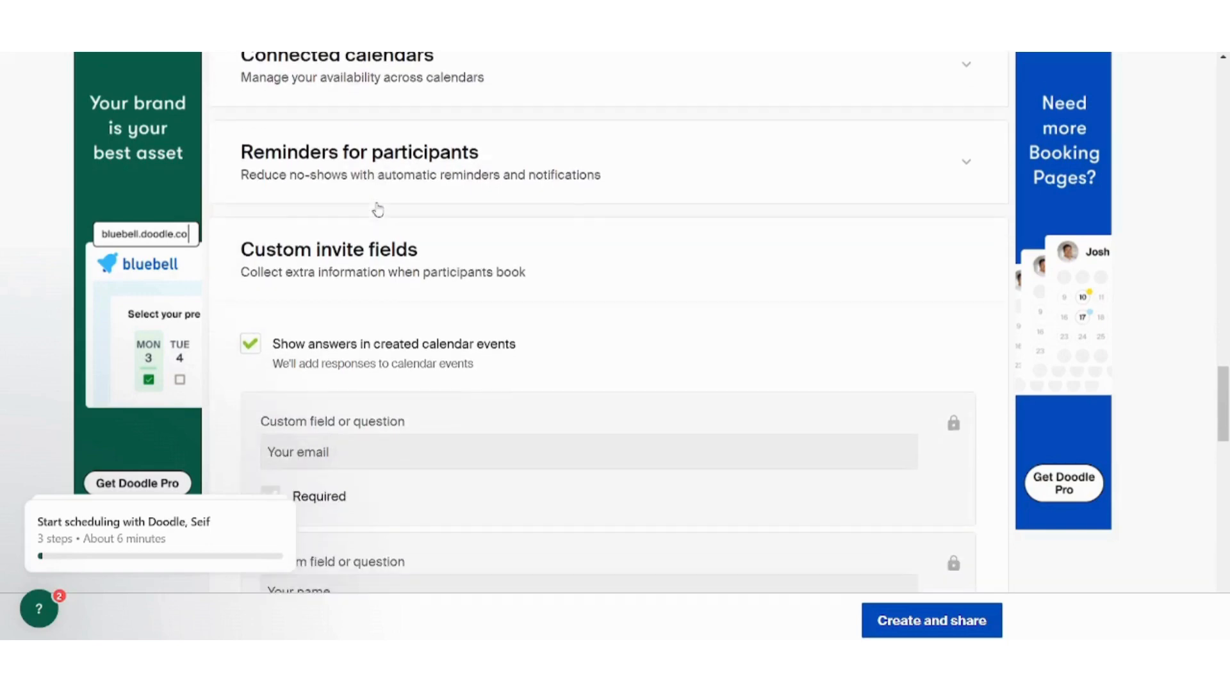
{"action": "left_click", "coordinate": [426, 164]}
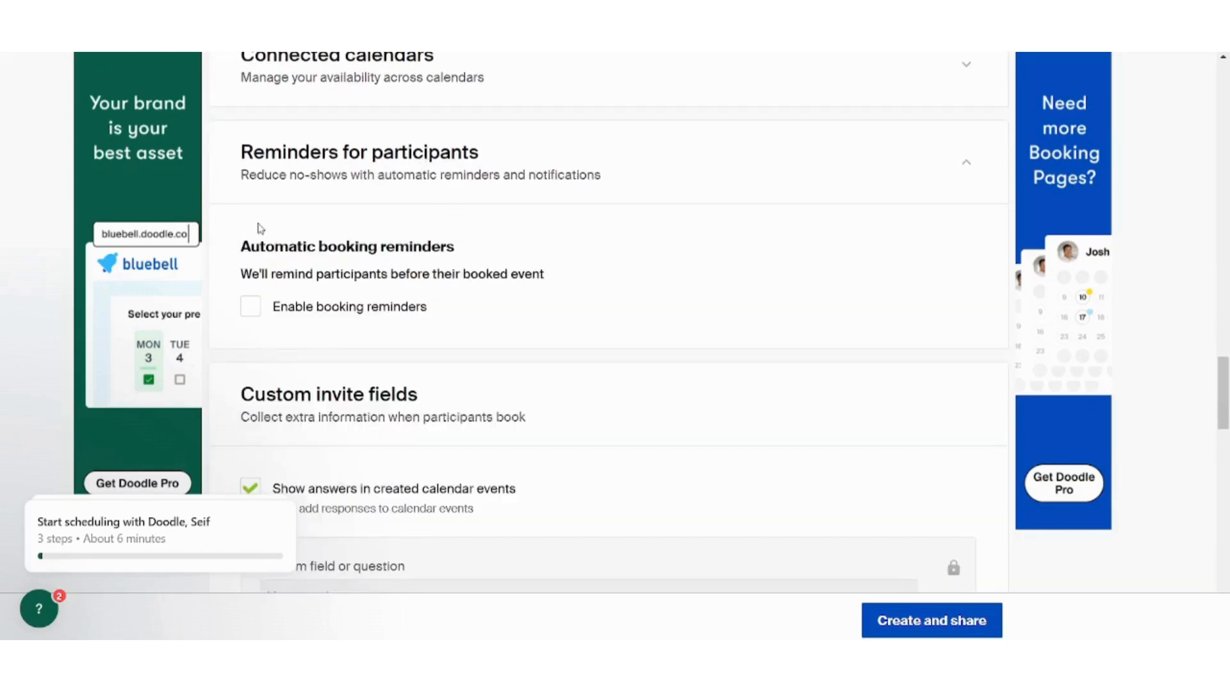
{"action": "scroll", "coordinate": [388, 224], "scroll_direction": "down", "scroll_amount": 1}
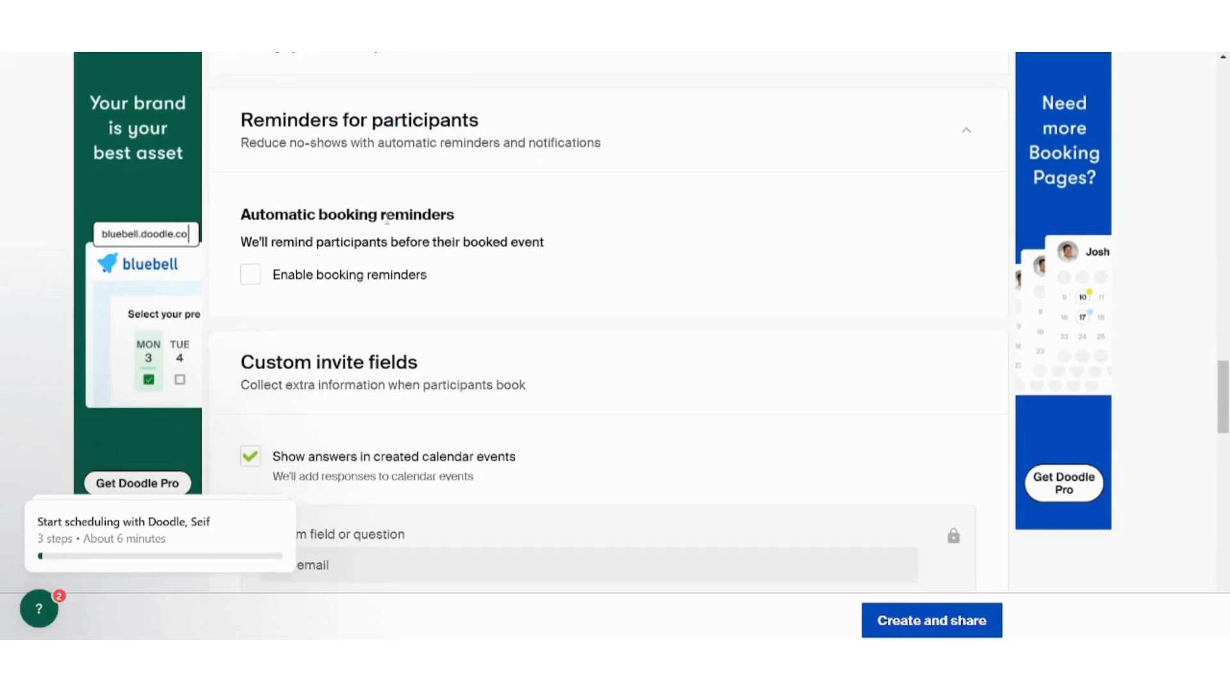
{"action": "scroll", "coordinate": [387, 221], "scroll_direction": "down", "scroll_amount": 2}
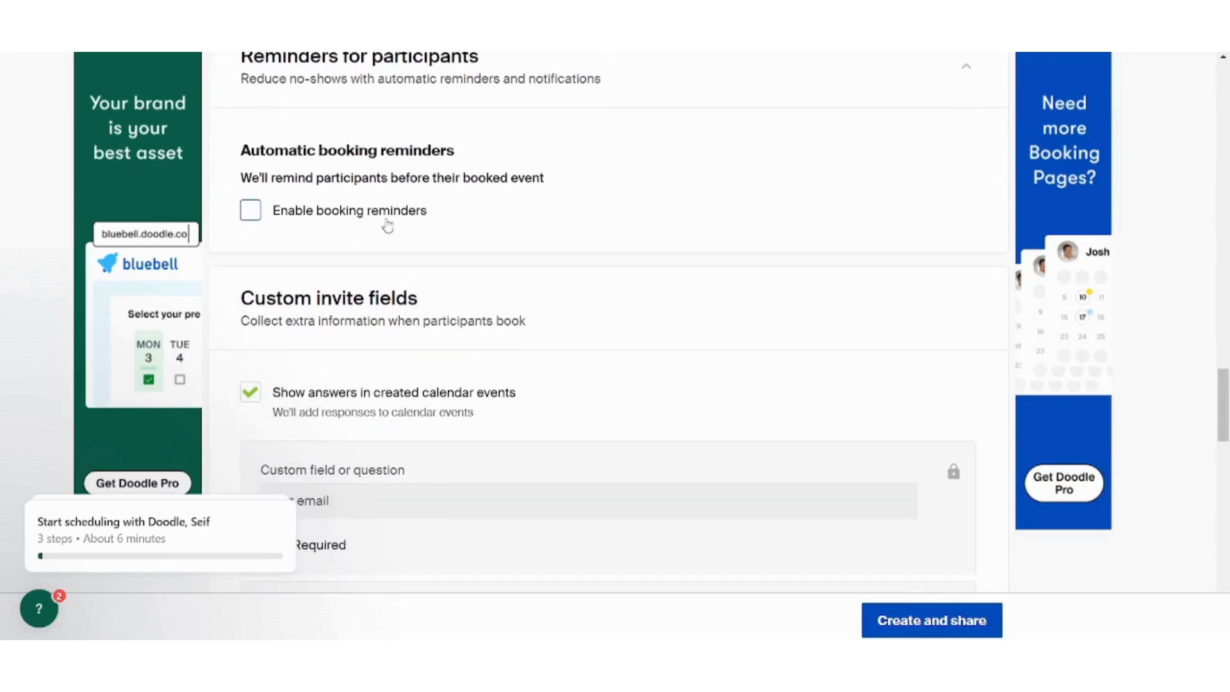
{"action": "scroll", "coordinate": [387, 225], "scroll_direction": "down", "scroll_amount": 1}
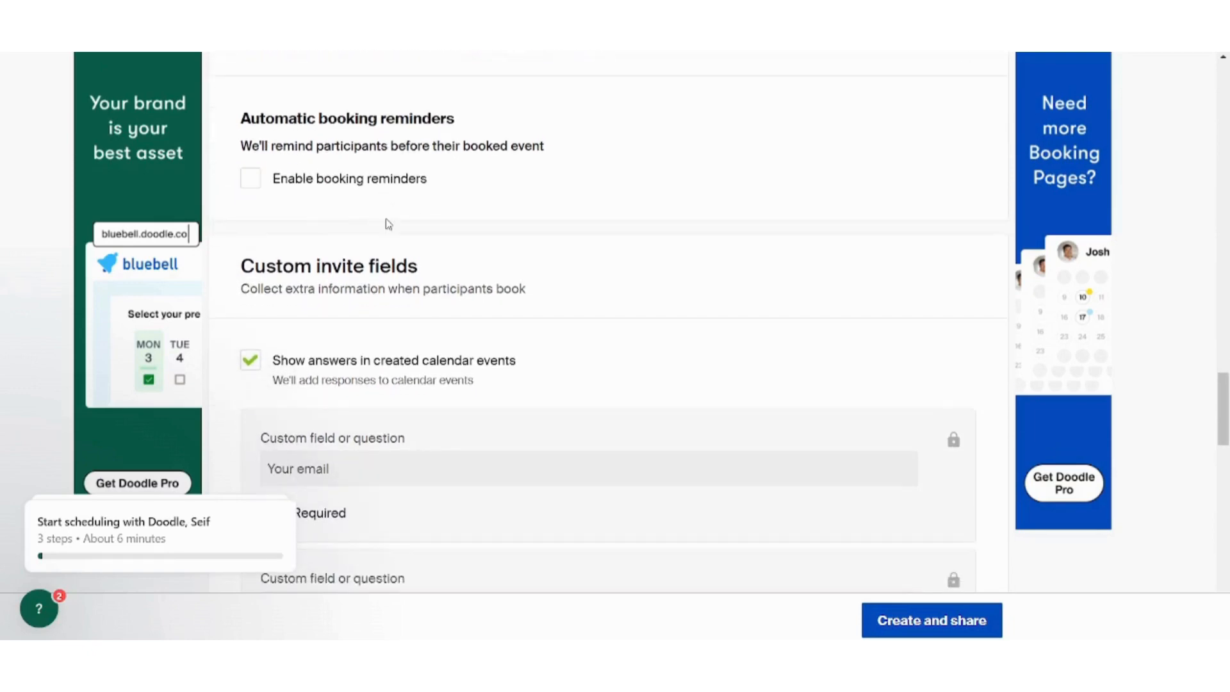
{"action": "left_click", "coordinate": [329, 182]}
Step: Review the custom invite fields participants fill in when booking and the option to show answers in calendar events
{"action": "scroll", "coordinate": [531, 264], "scroll_direction": "down", "scroll_amount": 3}
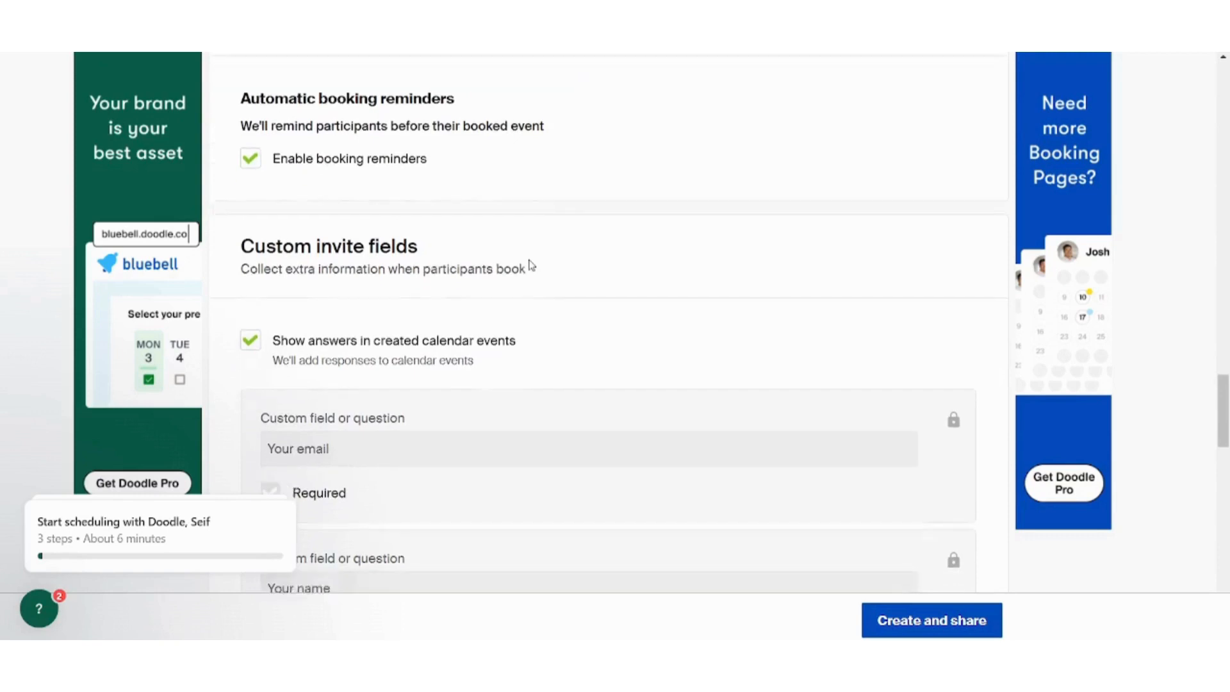
{"action": "scroll", "coordinate": [532, 264], "scroll_direction": "down", "scroll_amount": 4}
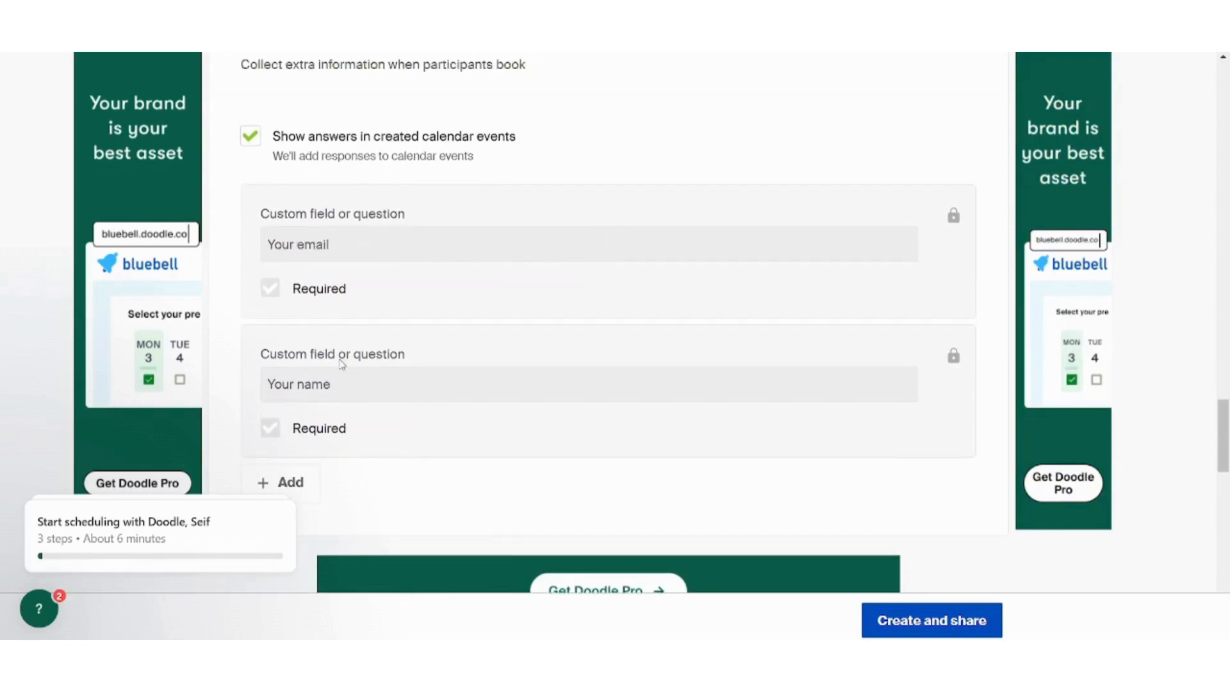
{"action": "scroll", "coordinate": [346, 376], "scroll_direction": "down", "scroll_amount": 2}
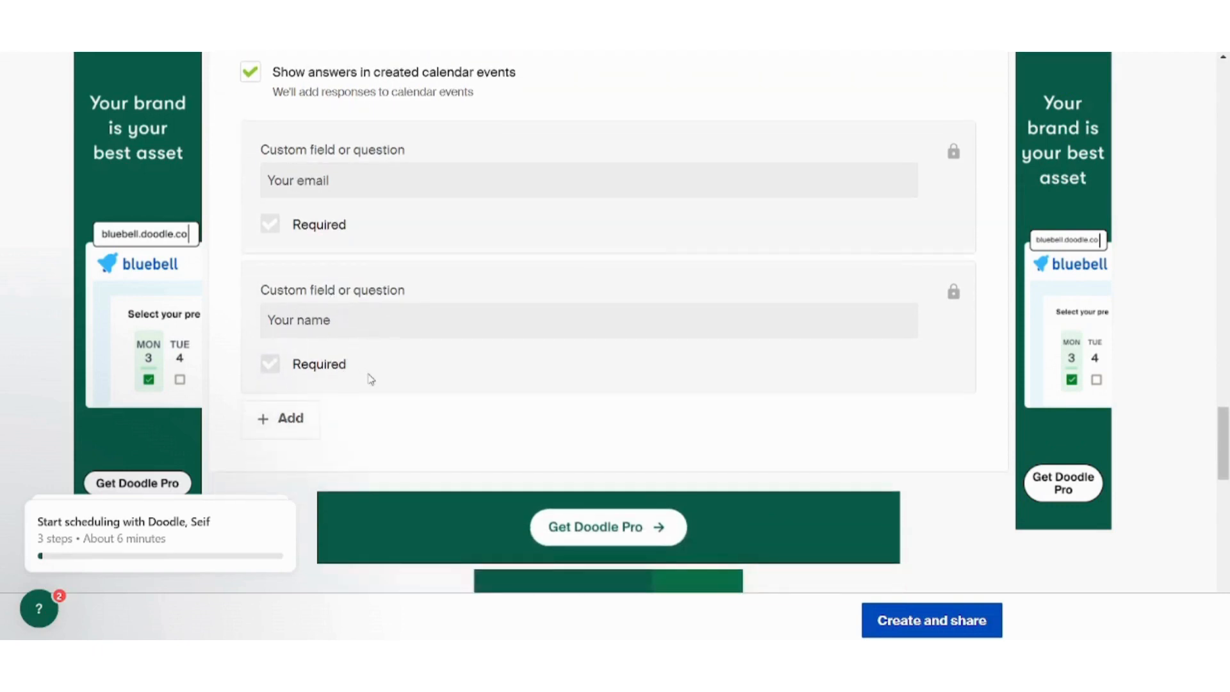
{"action": "scroll", "coordinate": [369, 377], "scroll_direction": "down", "scroll_amount": 2}
{"action": "scroll", "coordinate": [368, 377], "scroll_direction": "up", "scroll_amount": 3}
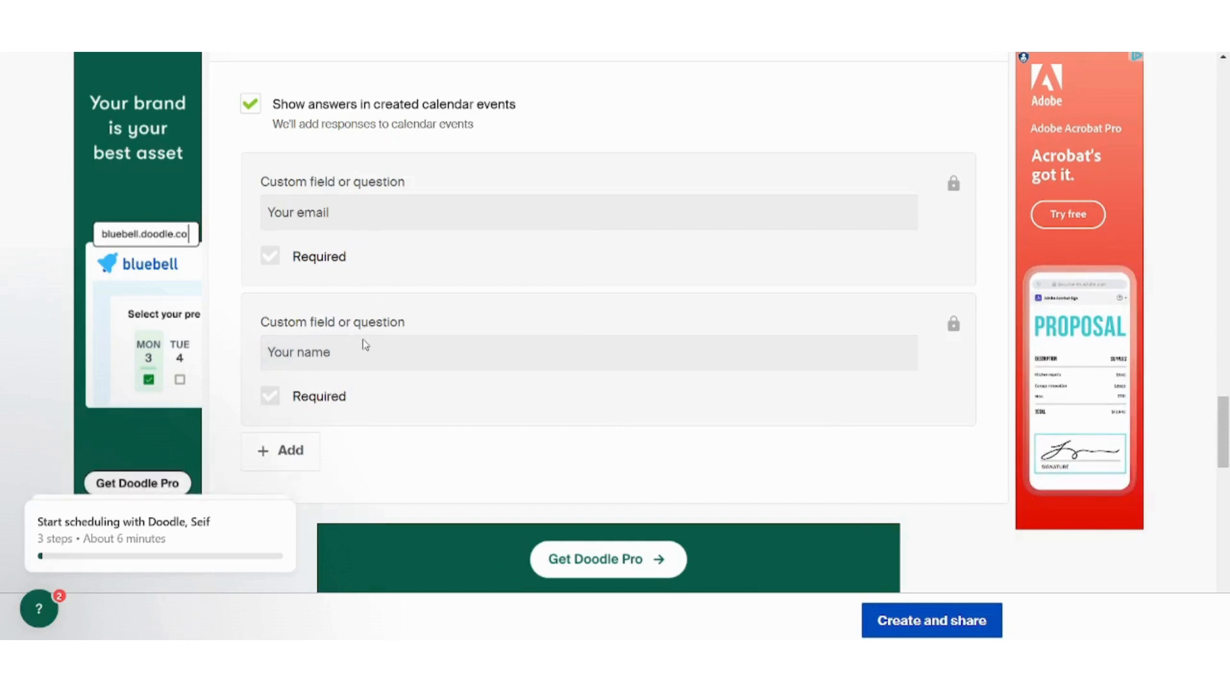
{"action": "scroll", "coordinate": [363, 344], "scroll_direction": "down", "scroll_amount": 1}
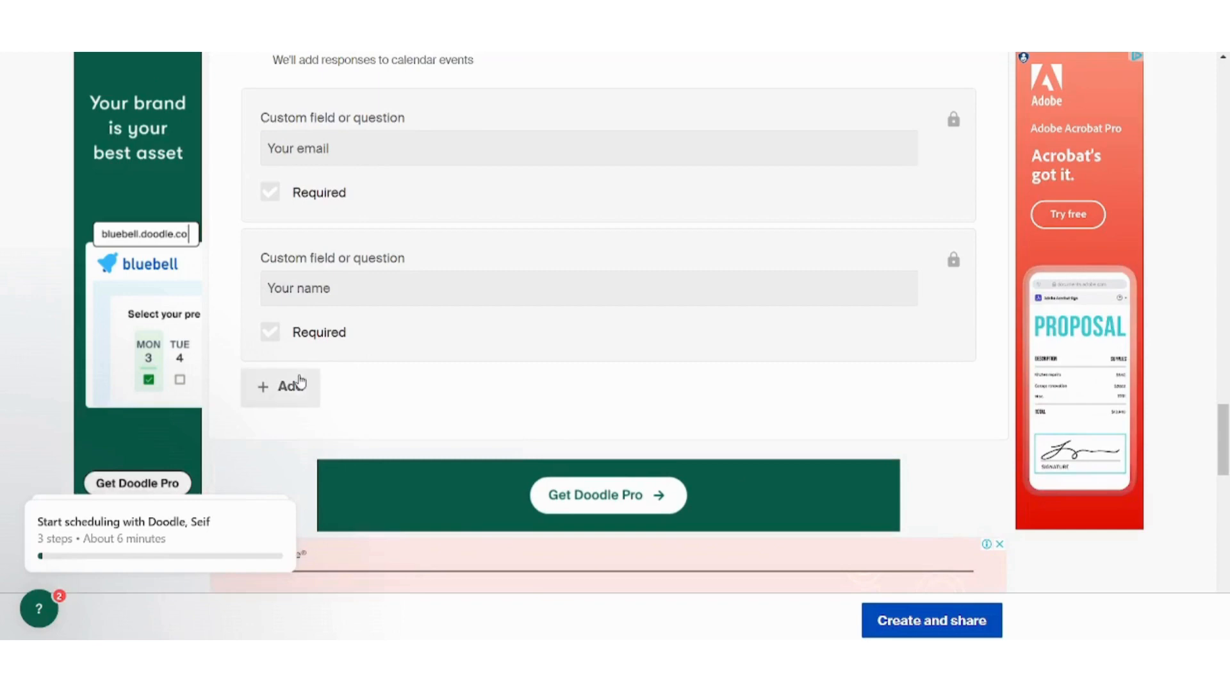
Step: Add an empty custom invite field below the name field and delete it
{"action": "left_click", "coordinate": [300, 383]}
{"action": "left_click", "coordinate": [441, 394]}
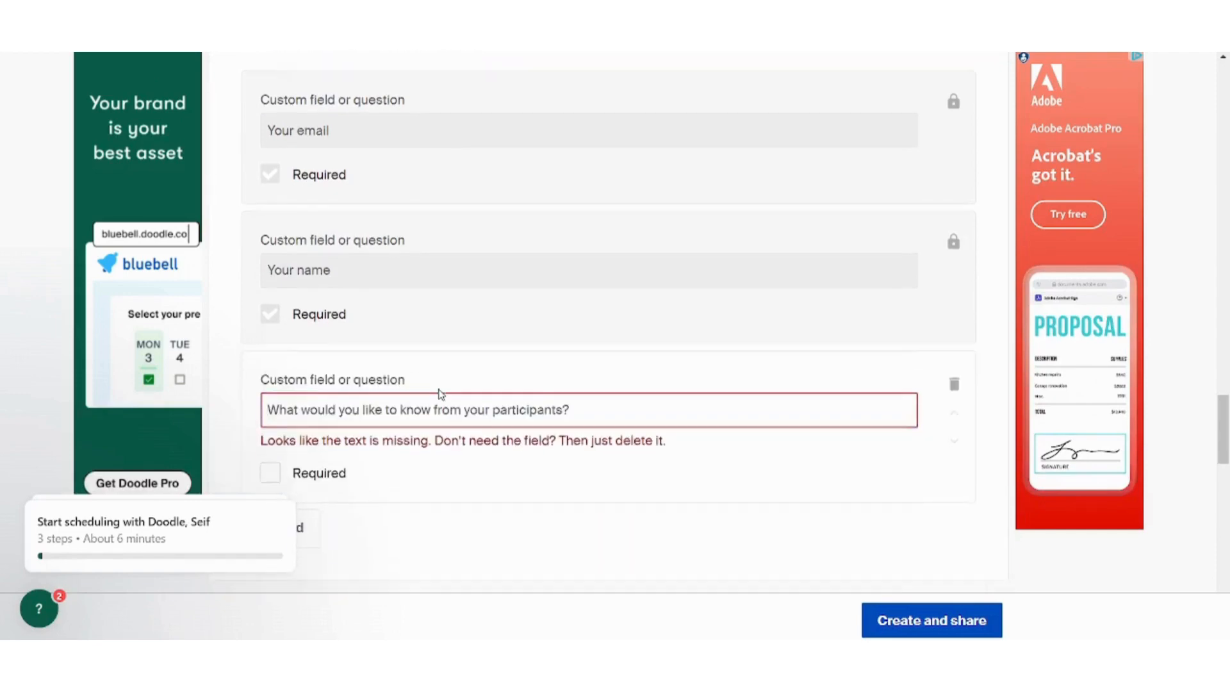
{"action": "scroll", "coordinate": [439, 393], "scroll_direction": "down", "scroll_amount": 1}
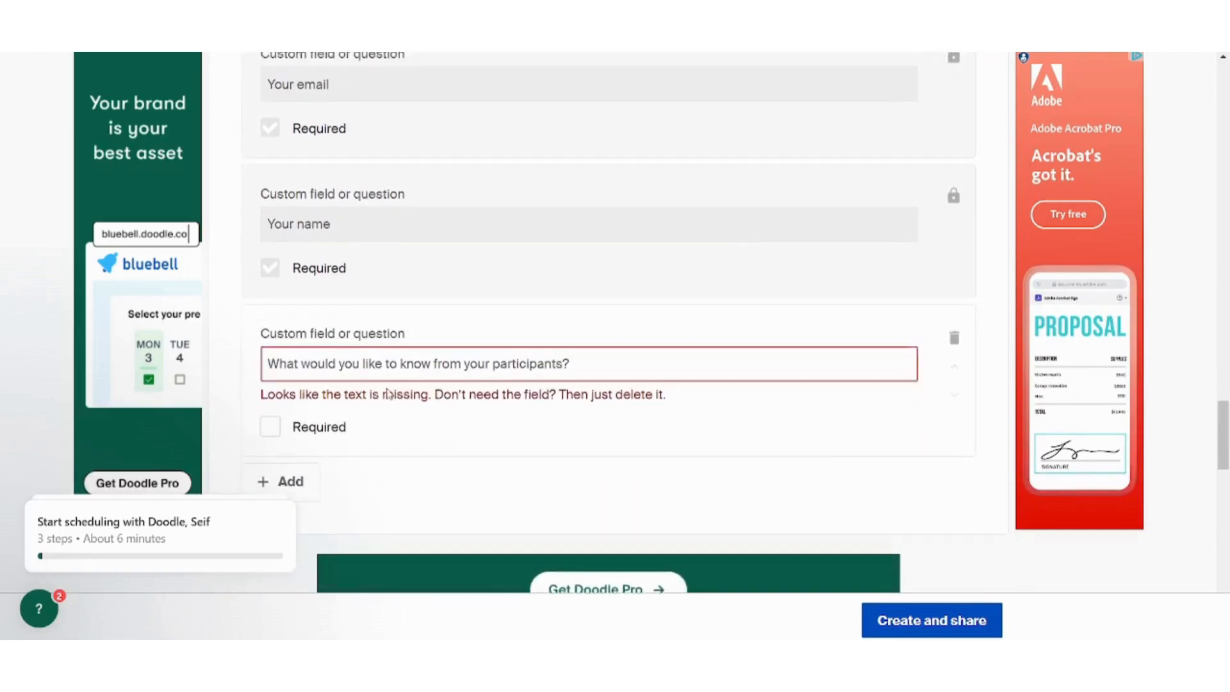
{"action": "mouse_move", "coordinate": [275, 441]}
{"action": "scroll", "coordinate": [275, 439], "scroll_direction": "down", "scroll_amount": 1}
{"action": "scroll", "coordinate": [274, 439], "scroll_direction": "down", "scroll_amount": 1}
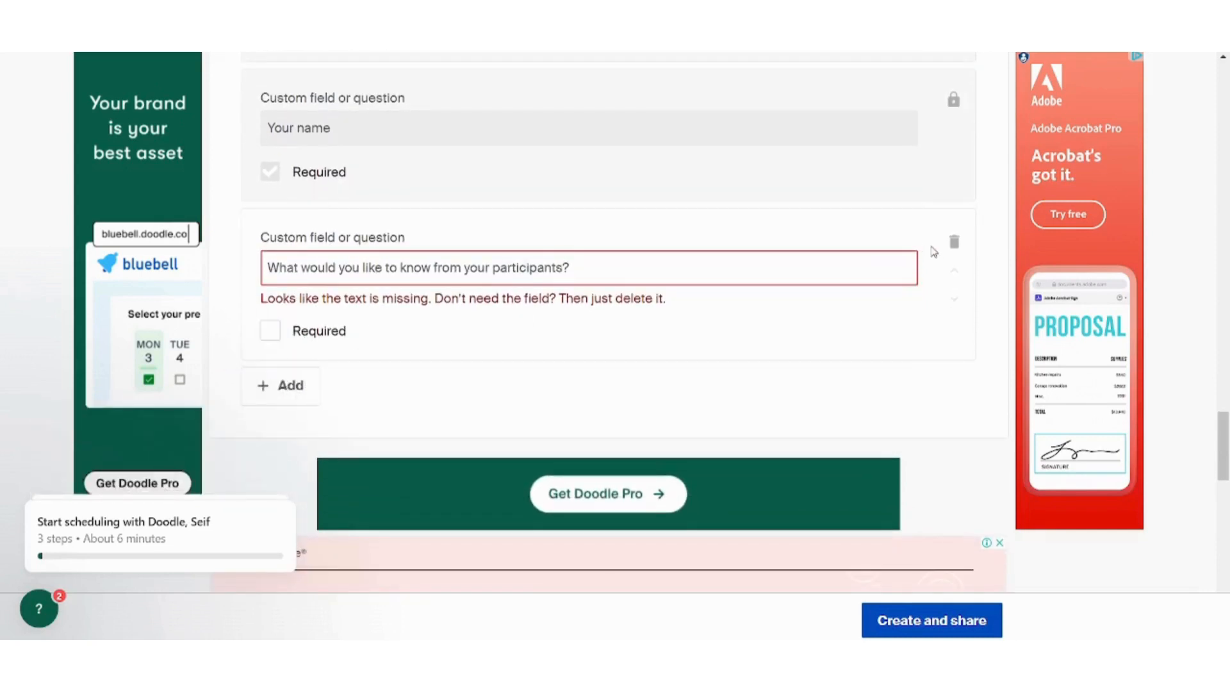
{"action": "left_click", "coordinate": [954, 242]}
Step: Review the remaining invite field settings and create the booking page for sharing
{"action": "scroll", "coordinate": [919, 241], "scroll_direction": "up", "scroll_amount": 3}
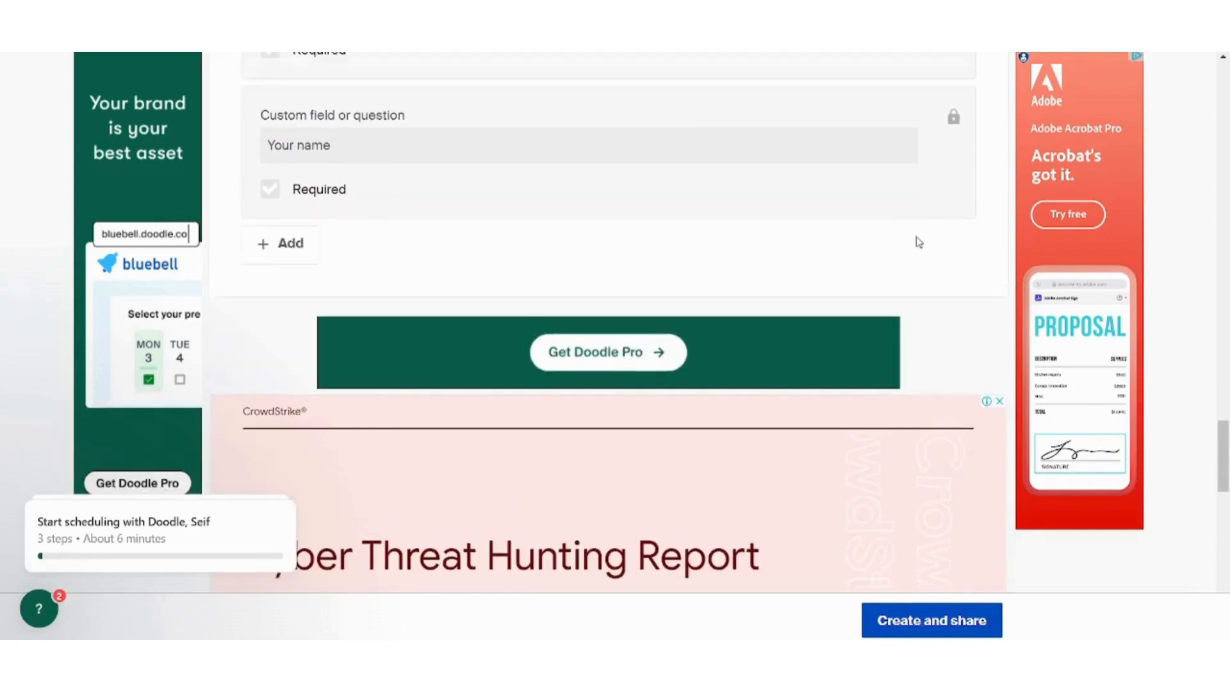
{"action": "scroll", "coordinate": [919, 242], "scroll_direction": "up", "scroll_amount": 1}
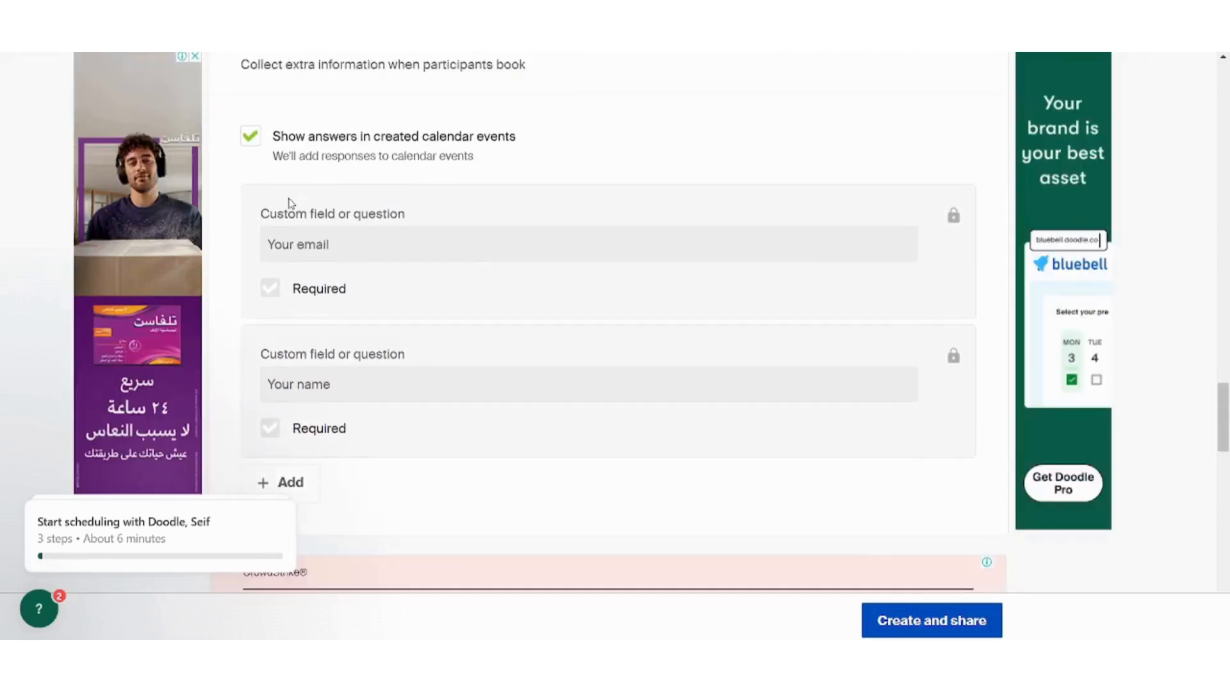
{"action": "left_click_drag", "start_coordinate": [485, 155], "coordinate": [432, 155]}
{"action": "scroll", "coordinate": [431, 156], "scroll_direction": "down", "scroll_amount": 1}
{"action": "scroll", "coordinate": [434, 159], "scroll_direction": "down", "scroll_amount": 5}
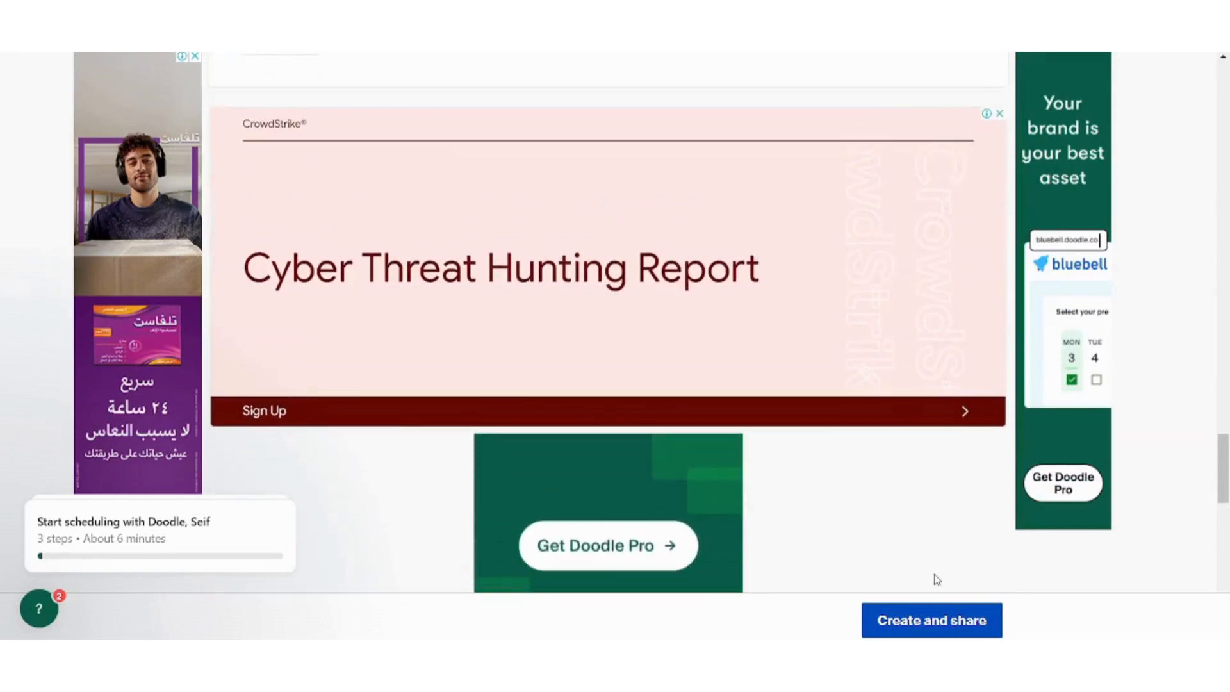
{"action": "left_click", "coordinate": [947, 620]}
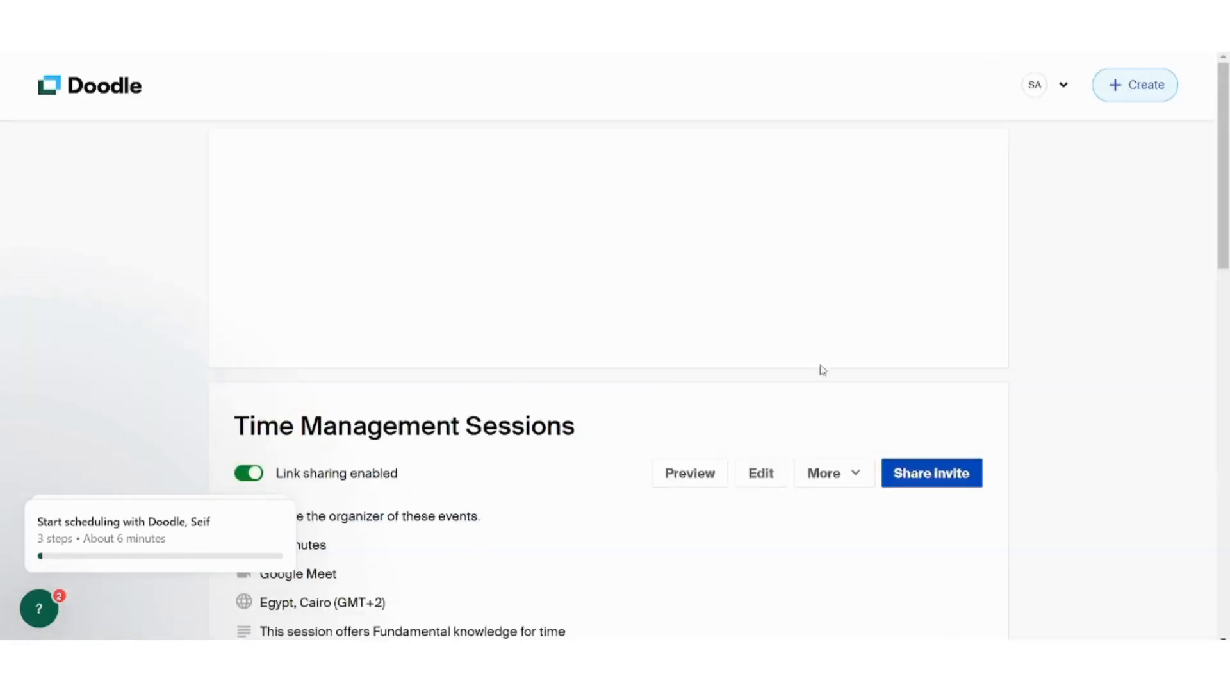
Step: Look over the created Time Management Sessions page and open its preview
{"action": "scroll", "coordinate": [1227, 333], "scroll_direction": "down", "scroll_amount": 10}
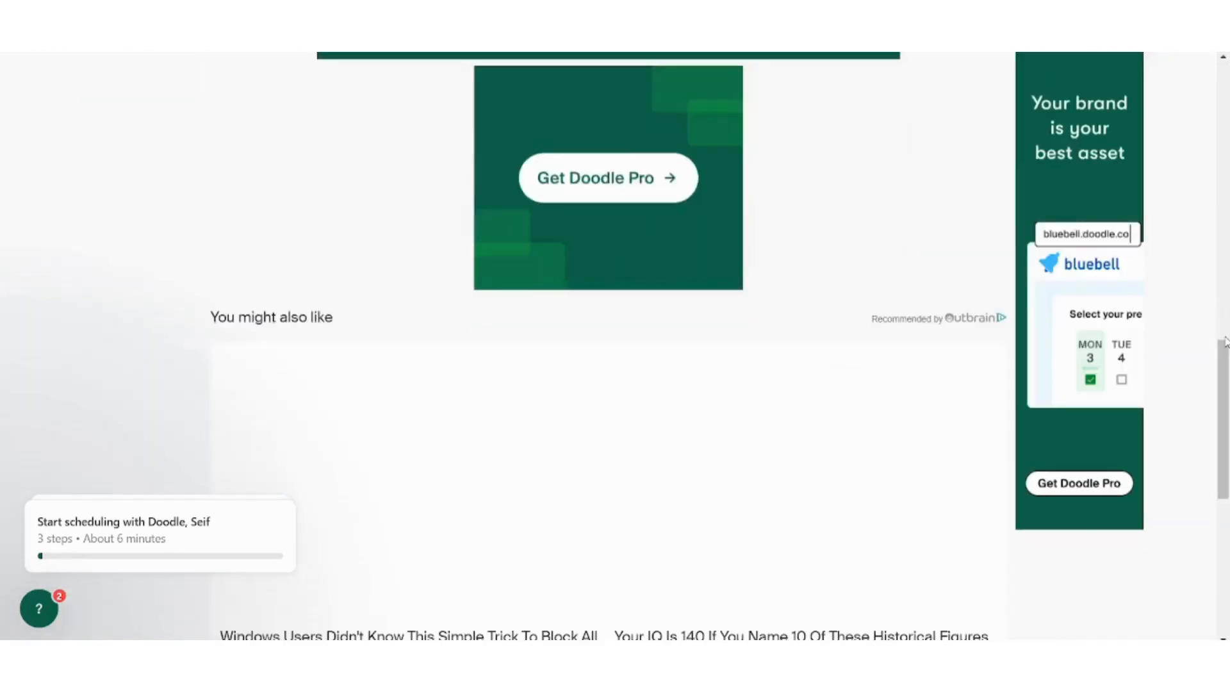
{"action": "scroll", "coordinate": [1226, 343], "scroll_direction": "up", "scroll_amount": 9}
{"action": "scroll", "coordinate": [1226, 343], "scroll_direction": "down", "scroll_amount": 3}
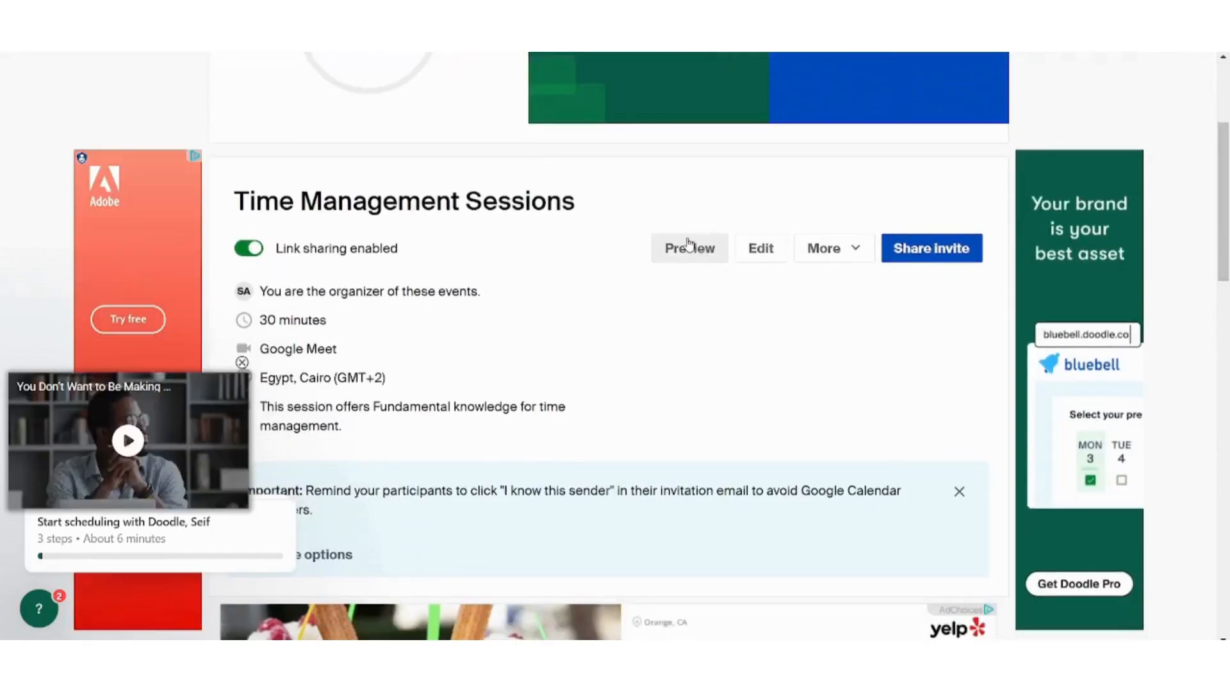
{"action": "left_click", "coordinate": [689, 246]}
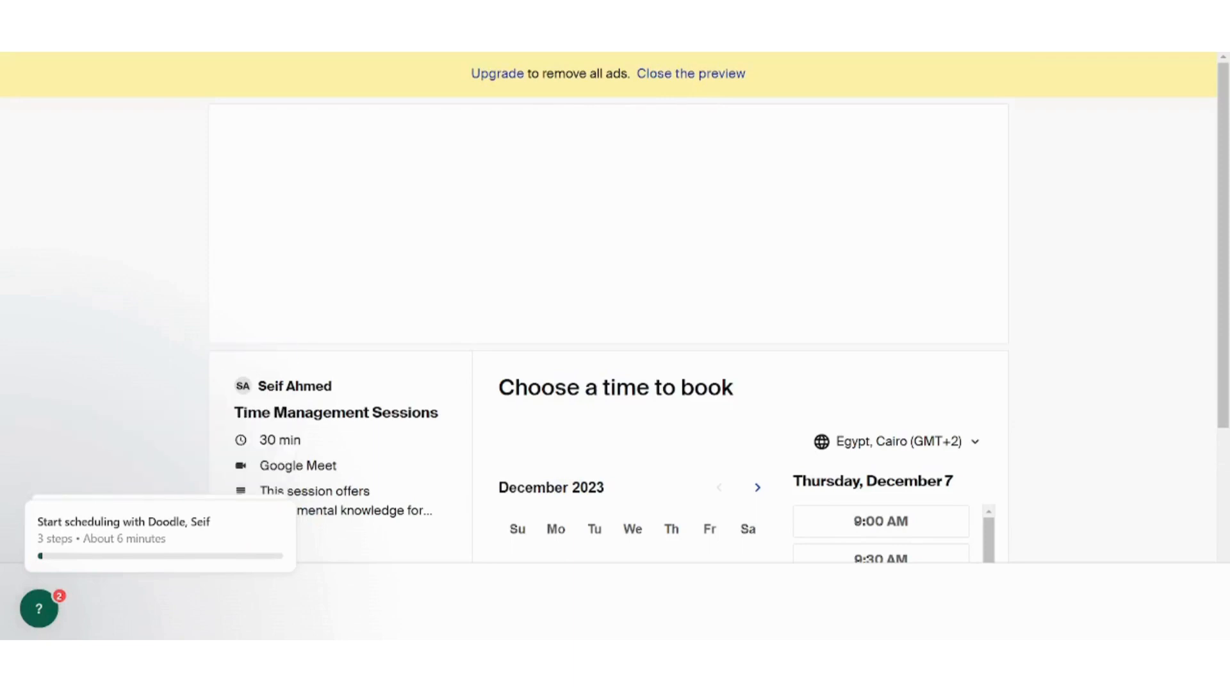
Step: Examine the December 2023 bookable dates and time slots in the preview, and return to the booking page overview
{"action": "scroll", "coordinate": [125, 299], "scroll_direction": "down", "scroll_amount": 1}
{"action": "scroll", "coordinate": [125, 300], "scroll_direction": "down", "scroll_amount": 5}
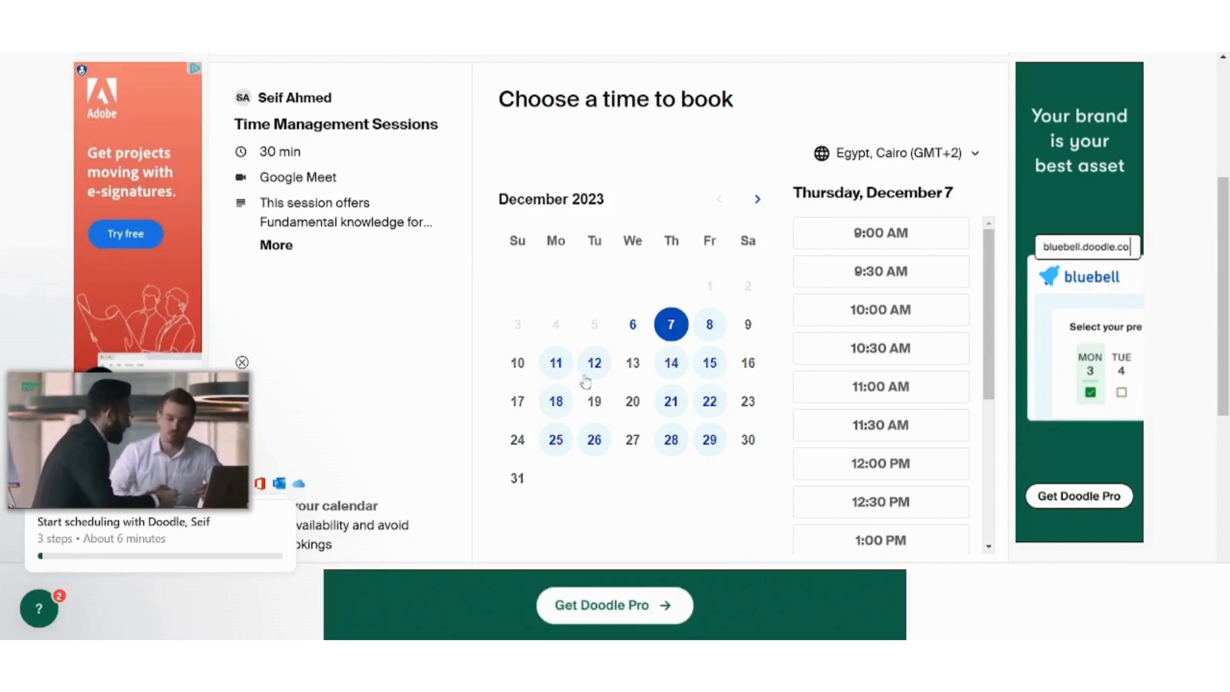
{"action": "scroll", "coordinate": [748, 395], "scroll_direction": "down", "scroll_amount": 1}
{"action": "scroll", "coordinate": [747, 395], "scroll_direction": "down", "scroll_amount": 2}
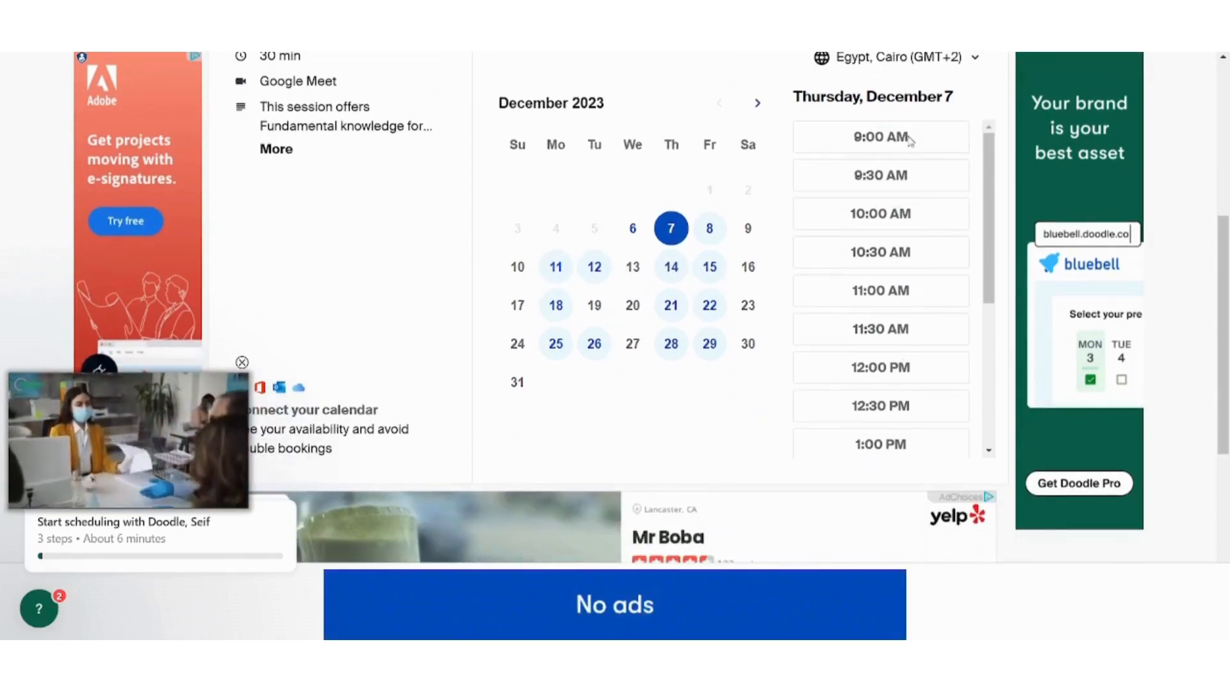
{"action": "scroll", "coordinate": [649, 337], "scroll_direction": "down", "scroll_amount": 1}
{"action": "scroll", "coordinate": [650, 338], "scroll_direction": "down", "scroll_amount": 5}
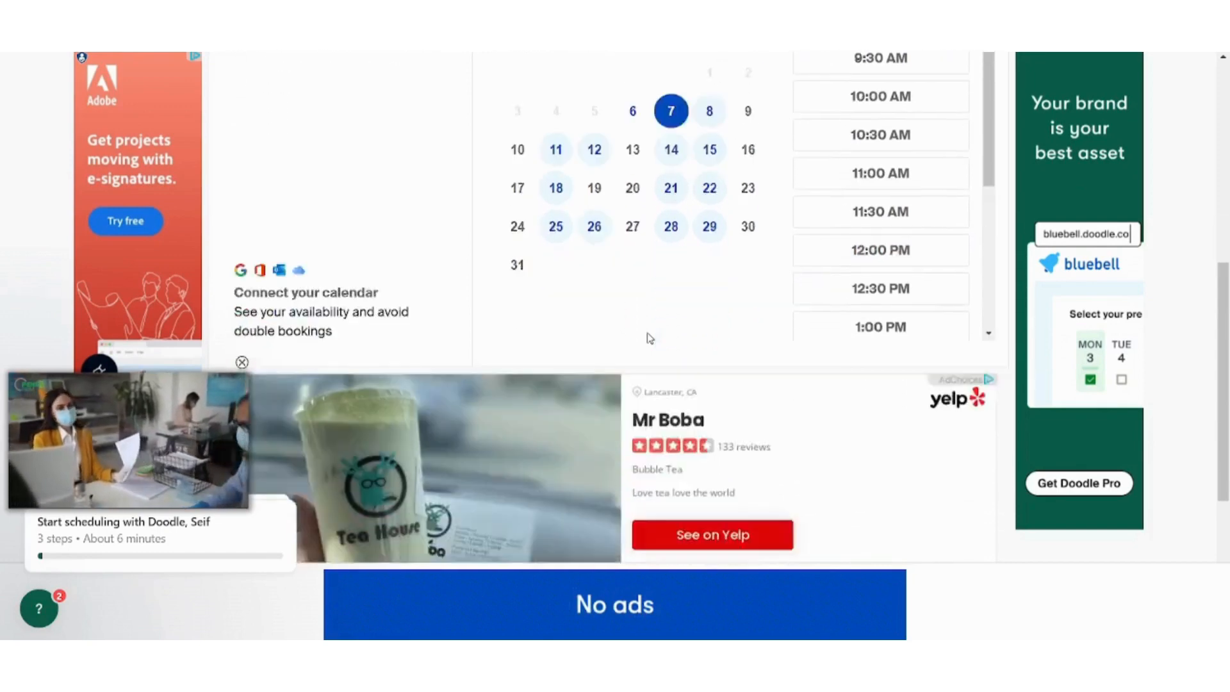
{"action": "left_click", "coordinate": [242, 362]}
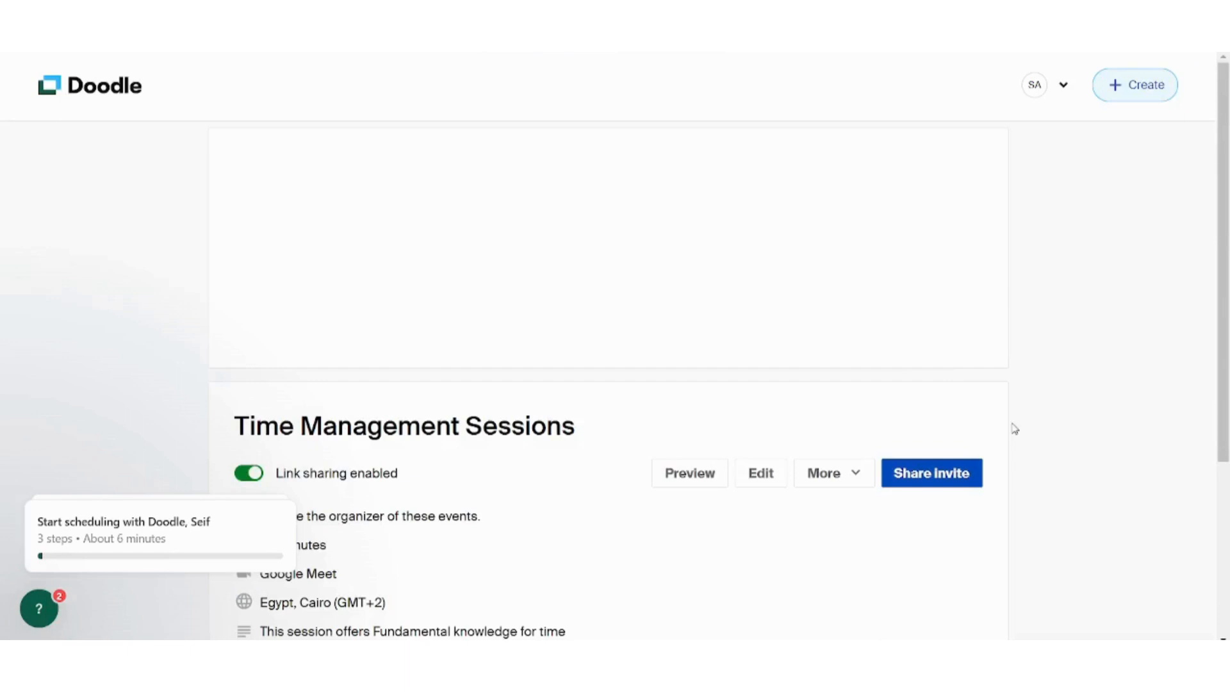
Step: Copy the invite link of the Time Management Sessions booking page for sharing and look over its details
{"action": "scroll", "coordinate": [1015, 428], "scroll_direction": "down", "scroll_amount": 2}
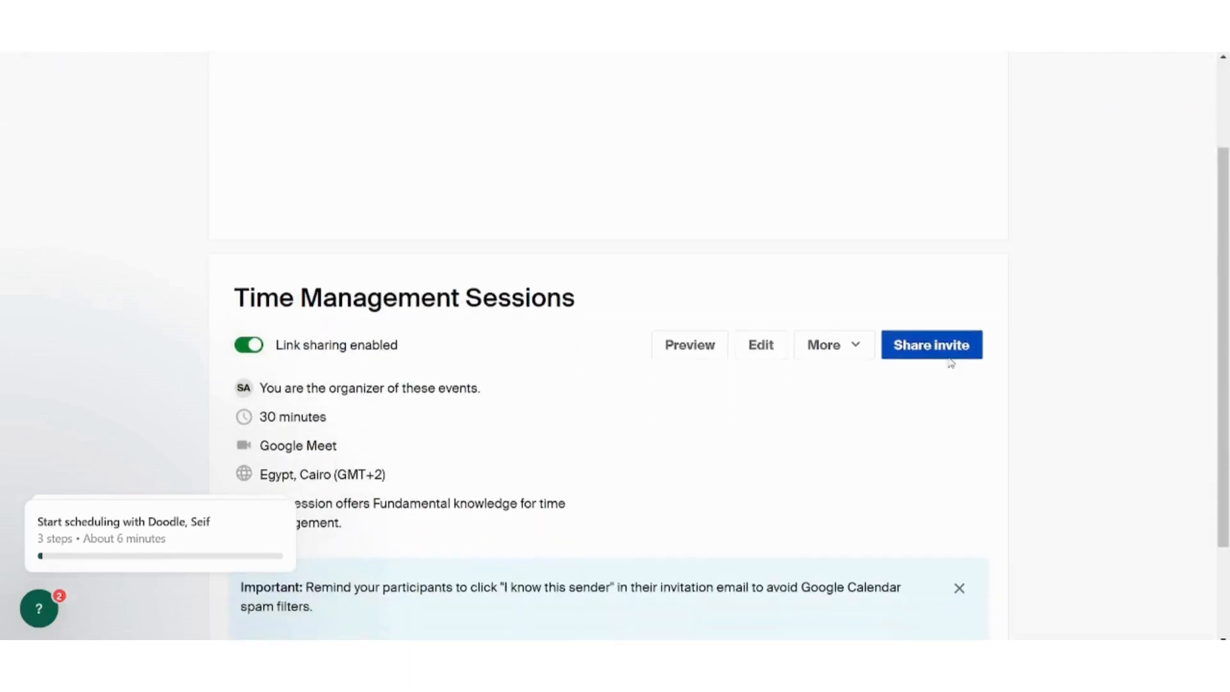
{"action": "scroll", "coordinate": [772, 345], "scroll_direction": "down", "scroll_amount": 2}
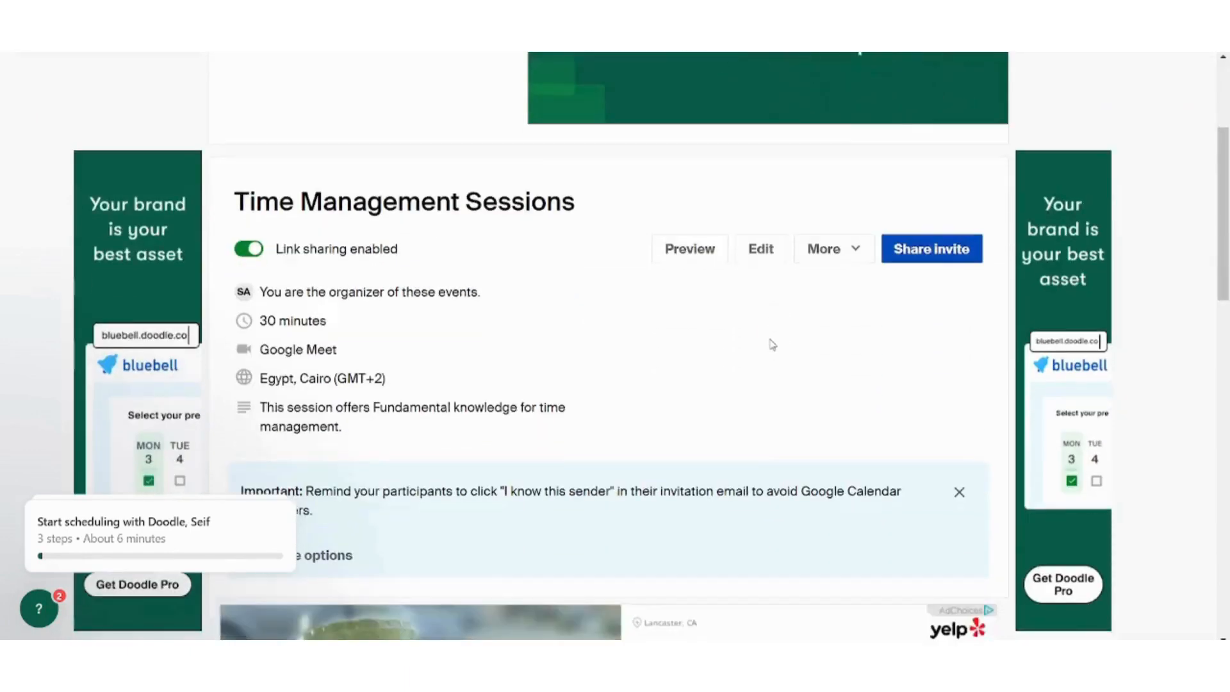
{"action": "scroll", "coordinate": [772, 345], "scroll_direction": "down", "scroll_amount": 1}
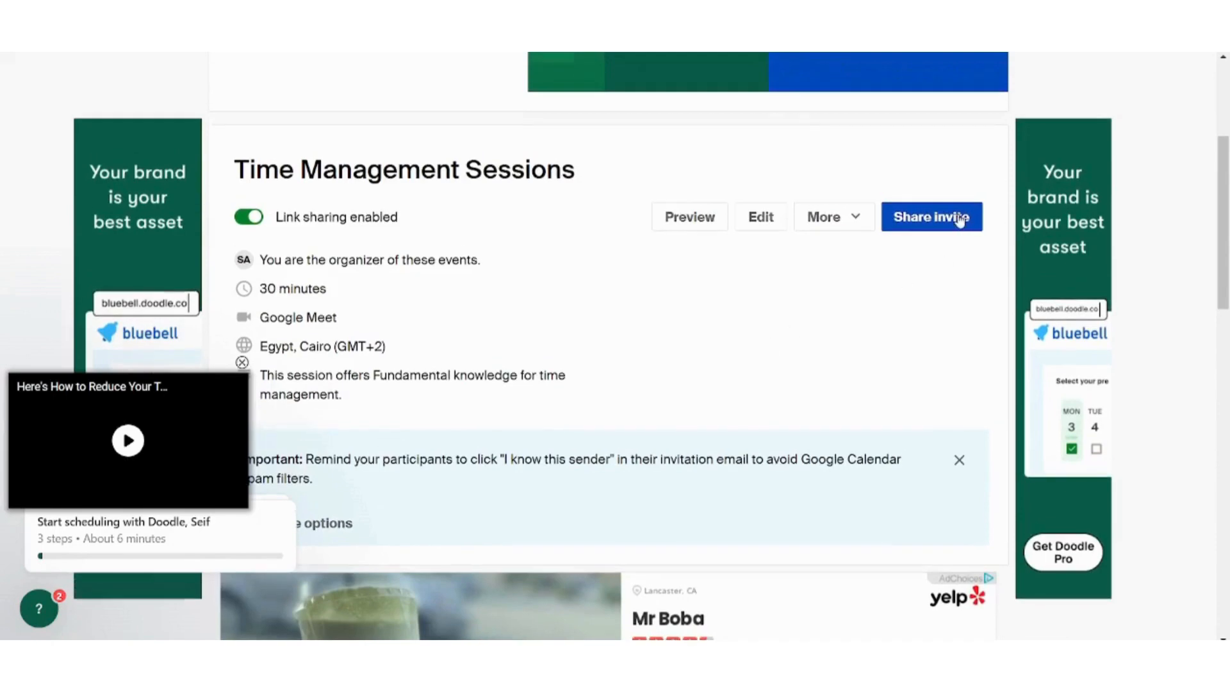
{"action": "left_click", "coordinate": [959, 218]}
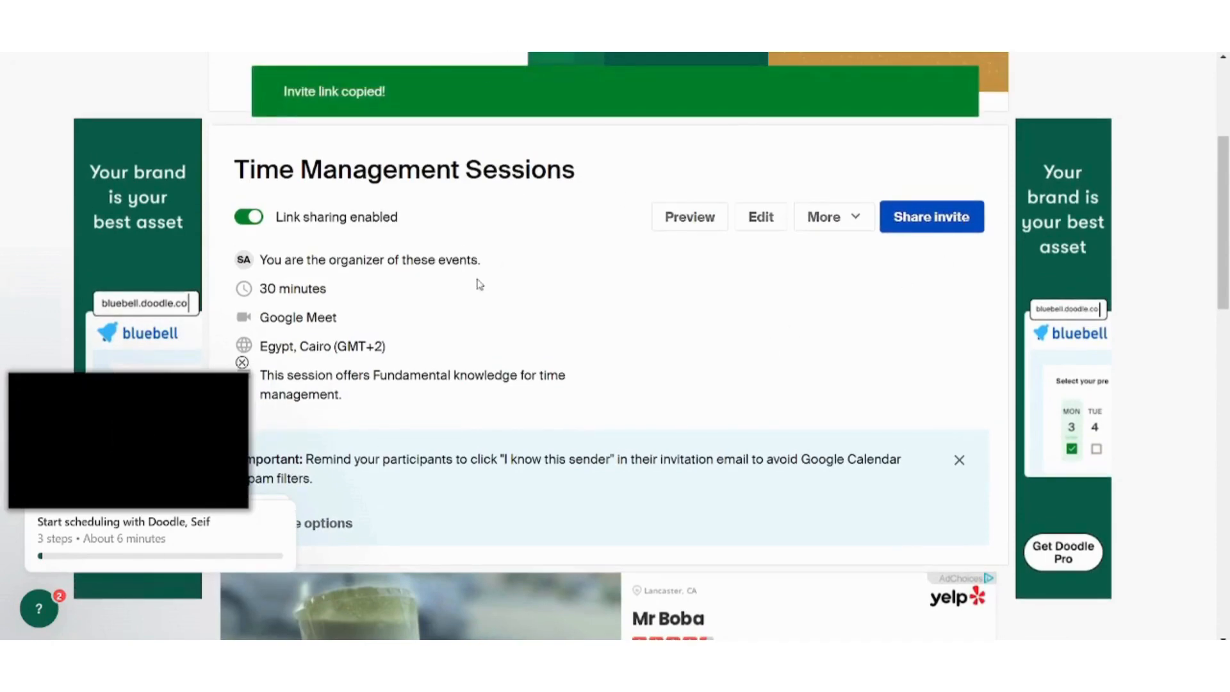
{"action": "scroll", "coordinate": [479, 284], "scroll_direction": "down", "scroll_amount": 5}
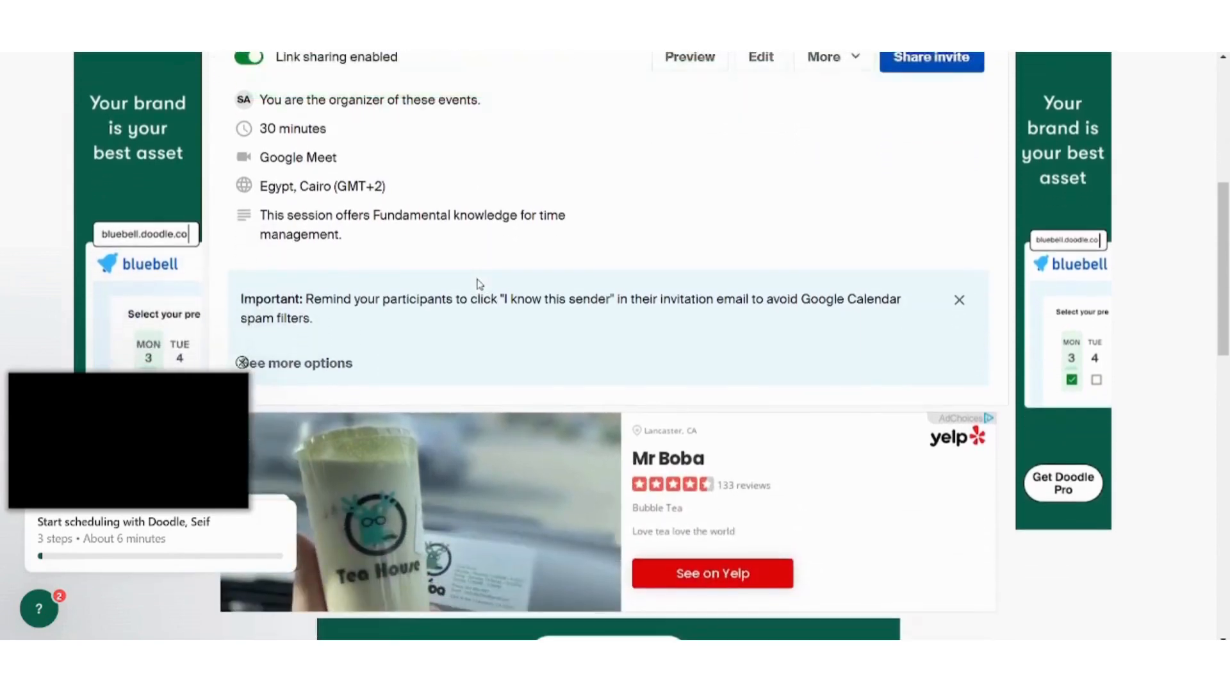
{"action": "scroll", "coordinate": [480, 284], "scroll_direction": "down", "scroll_amount": 2}
{"action": "scroll", "coordinate": [479, 284], "scroll_direction": "up", "scroll_amount": 3}
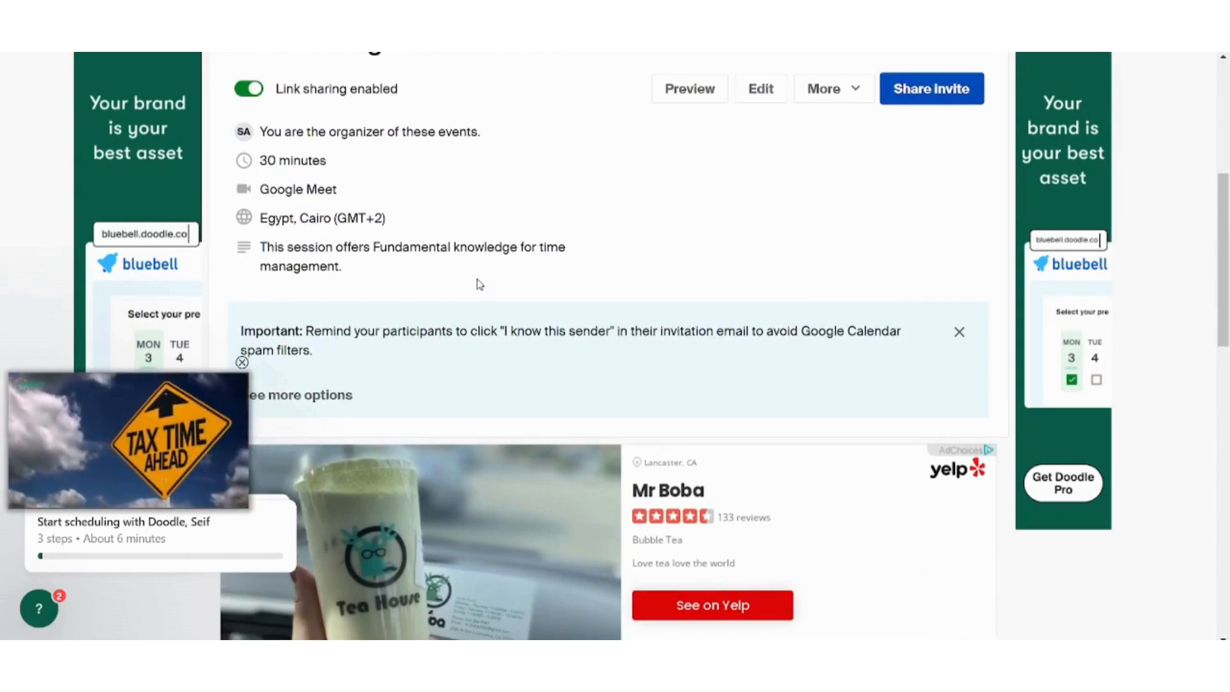
{"action": "scroll", "coordinate": [479, 284], "scroll_direction": "up", "scroll_amount": 5}
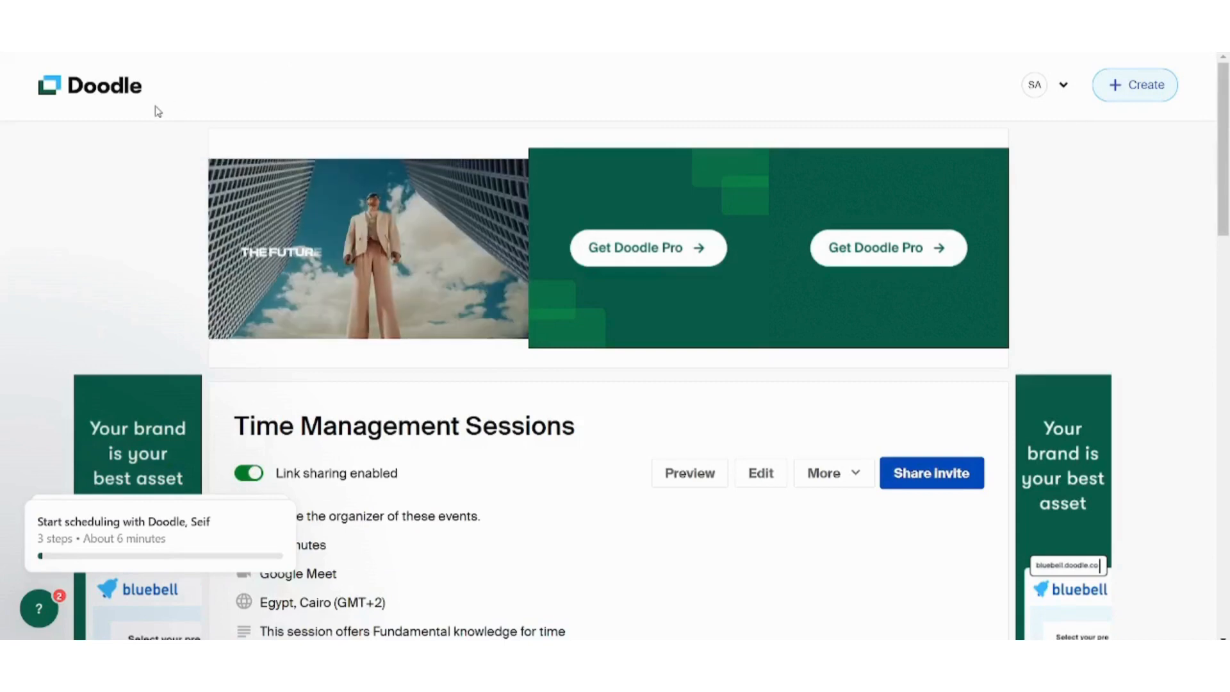
Step: Return to the Doodle dashboard and start creating a new group poll
{"action": "left_click", "coordinate": [114, 96]}
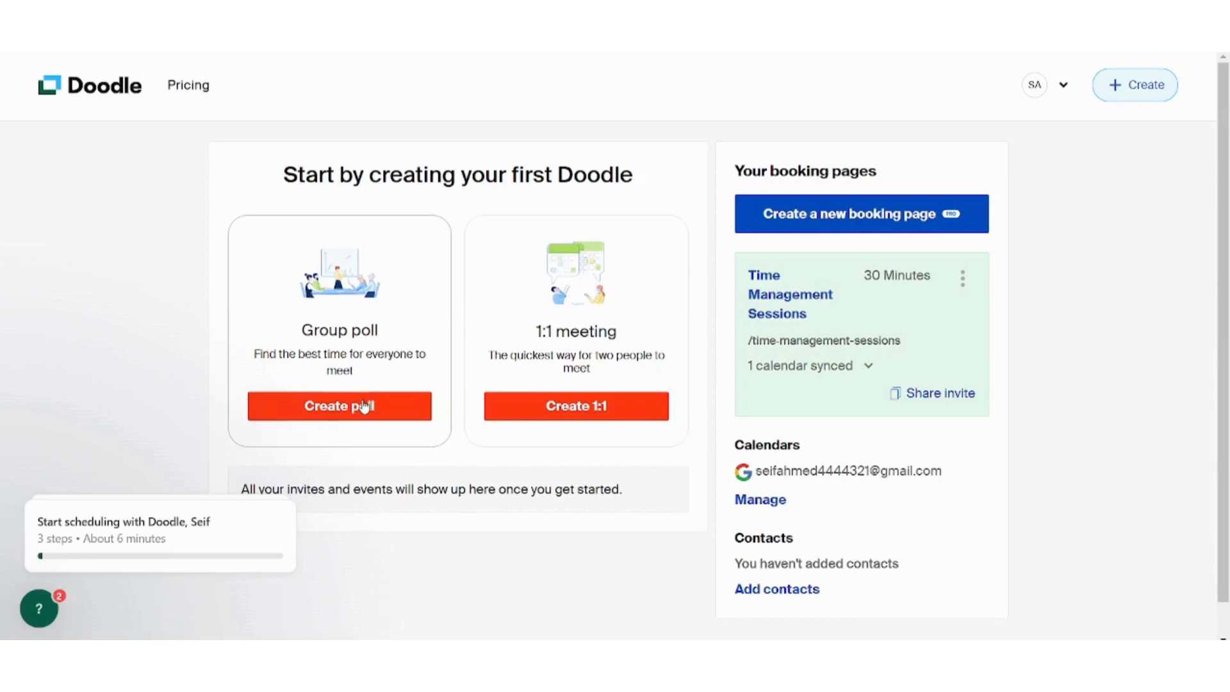
{"action": "left_click", "coordinate": [364, 407]}
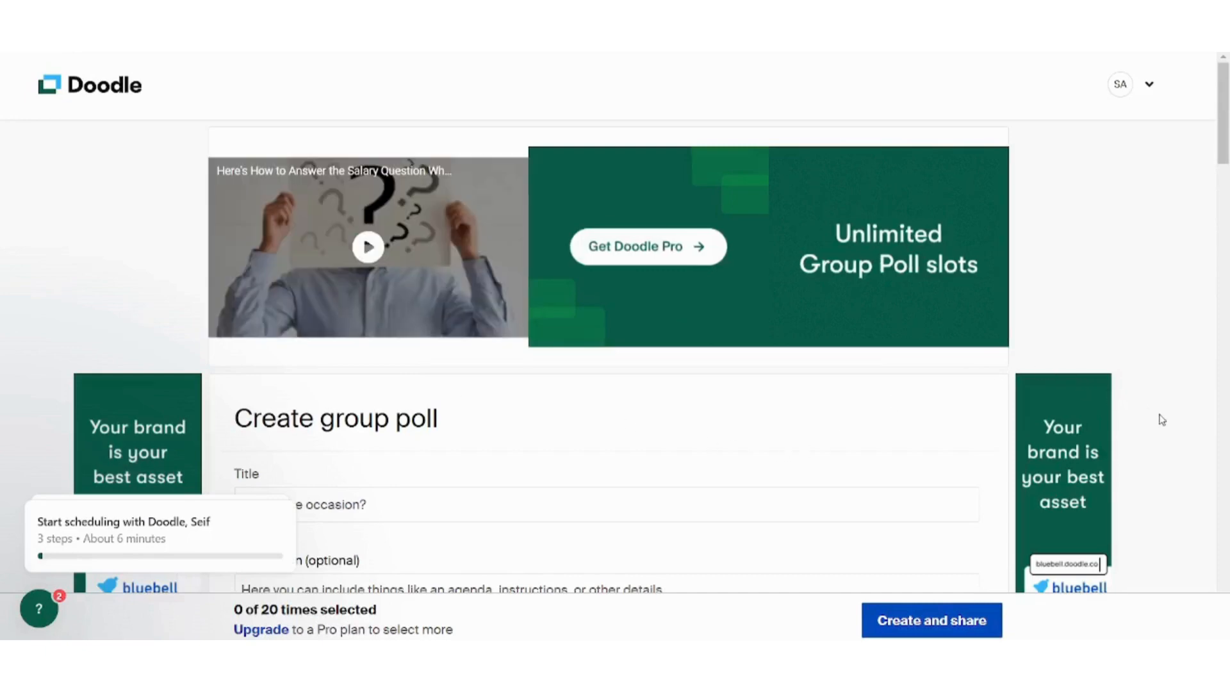
{"action": "scroll", "coordinate": [1163, 419], "scroll_direction": "down", "scroll_amount": 1}
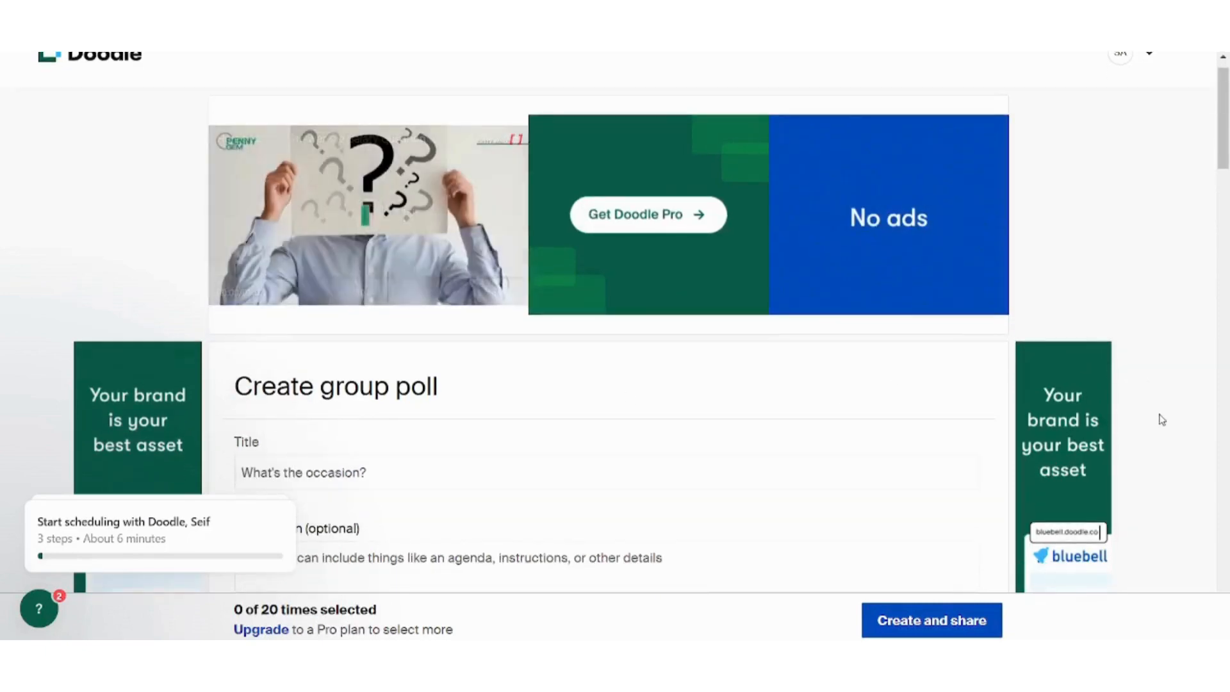
Step: Dismiss the overlaid video ad and title the group poll "Time Management Sessions"
{"action": "scroll", "coordinate": [1162, 420], "scroll_direction": "down", "scroll_amount": 1}
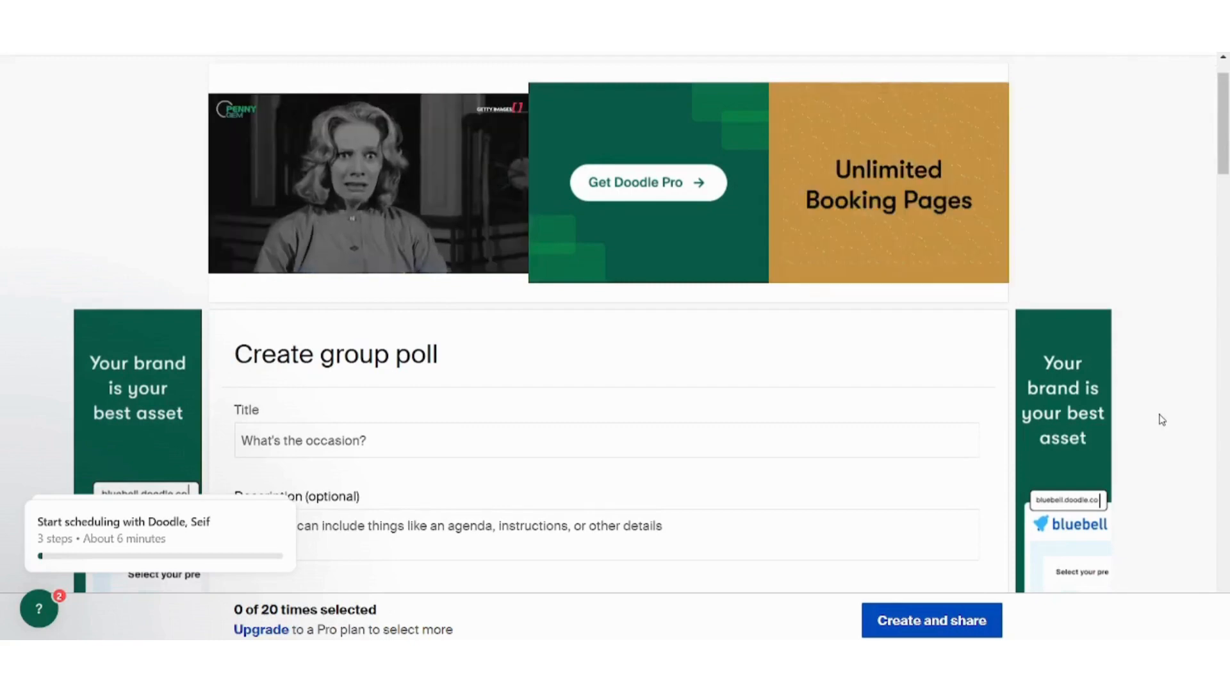
{"action": "scroll", "coordinate": [1163, 420], "scroll_direction": "down", "scroll_amount": 2}
{"action": "scroll", "coordinate": [1162, 420], "scroll_direction": "down", "scroll_amount": 4}
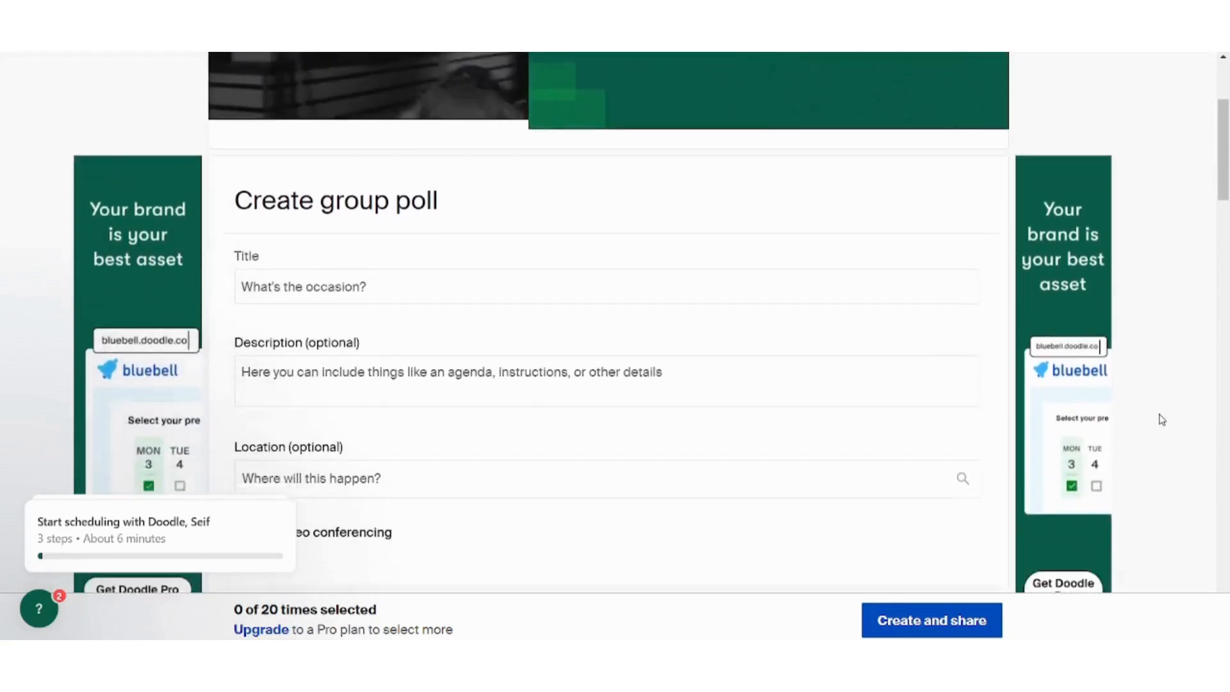
{"action": "scroll", "coordinate": [1162, 420], "scroll_direction": "down", "scroll_amount": 1}
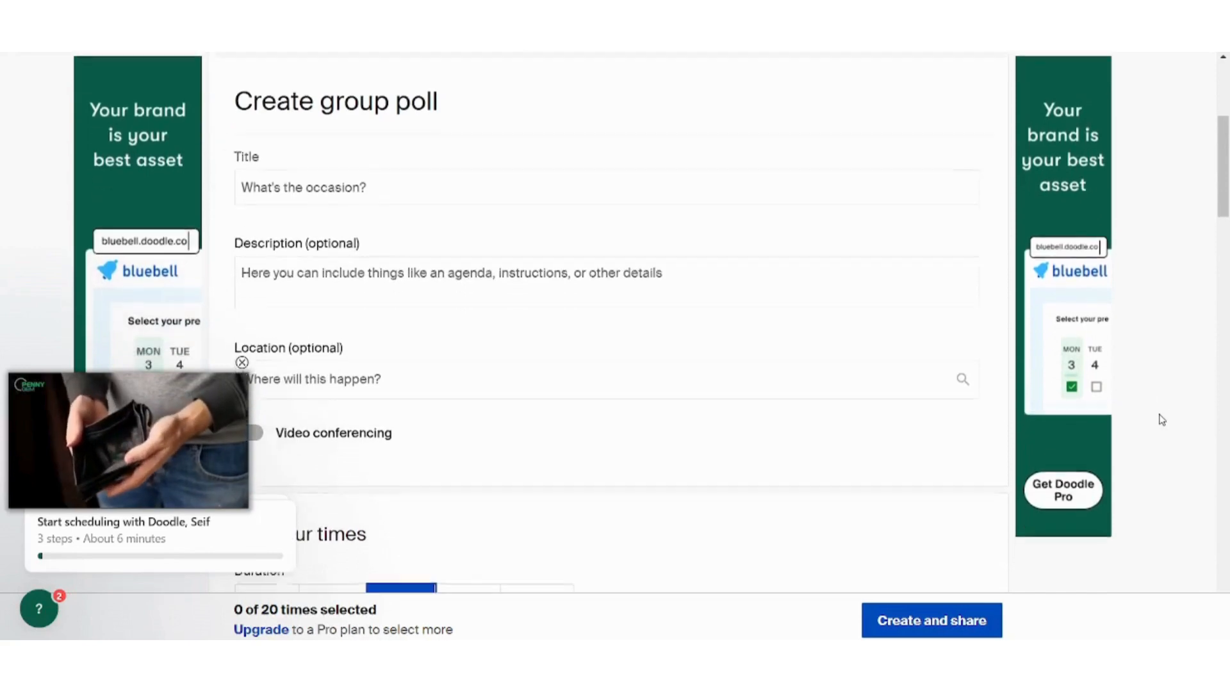
{"action": "left_click", "coordinate": [241, 362]}
{"action": "left_click", "coordinate": [322, 172]}
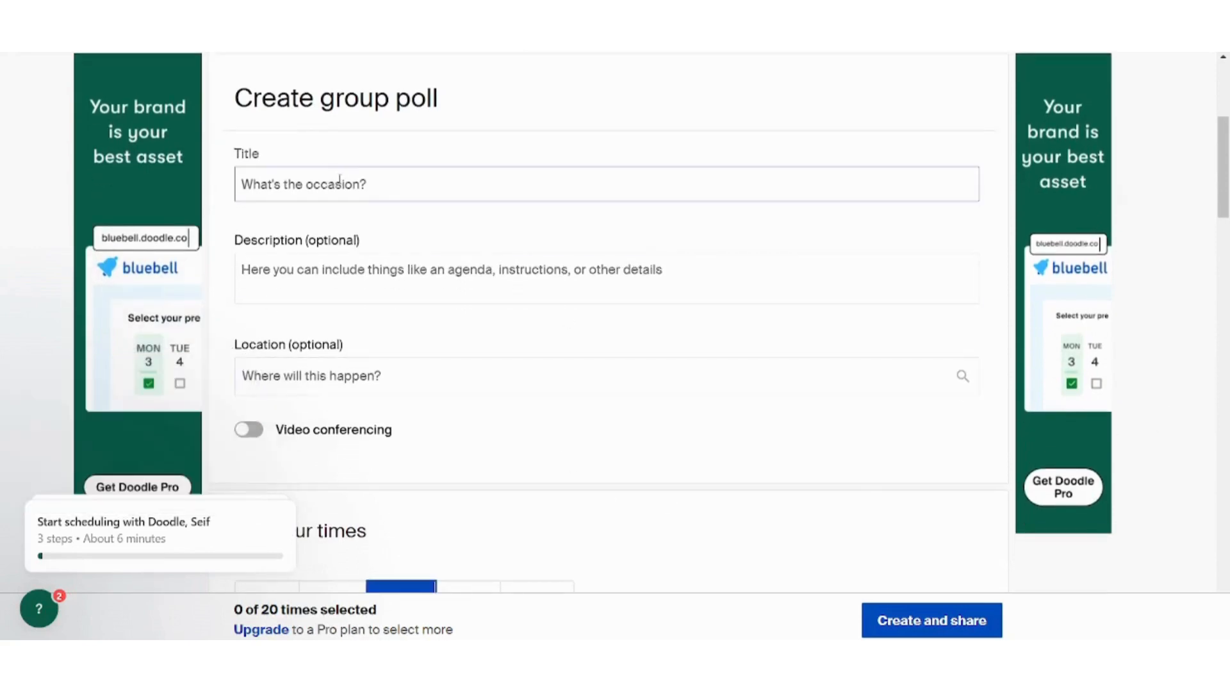
{"action": "left_click", "coordinate": [340, 180]}
{"action": "type", "text": "Tu"}
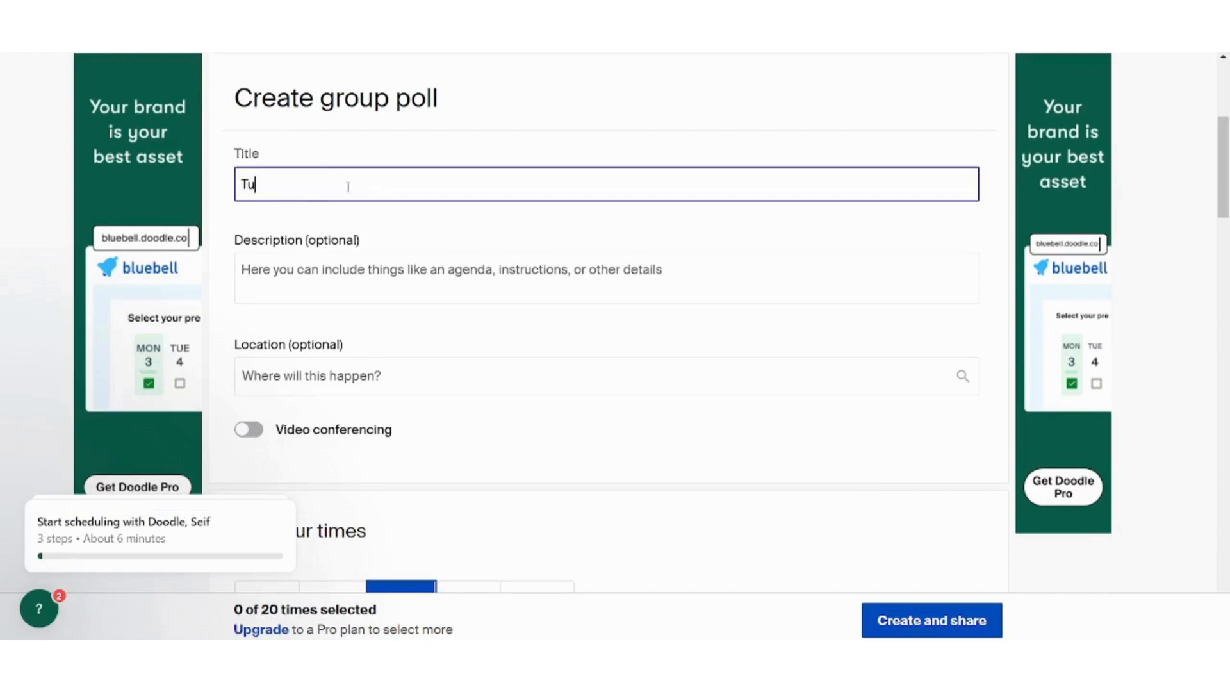
{"action": "type", "text": "me Mnaanagement Sessions"}
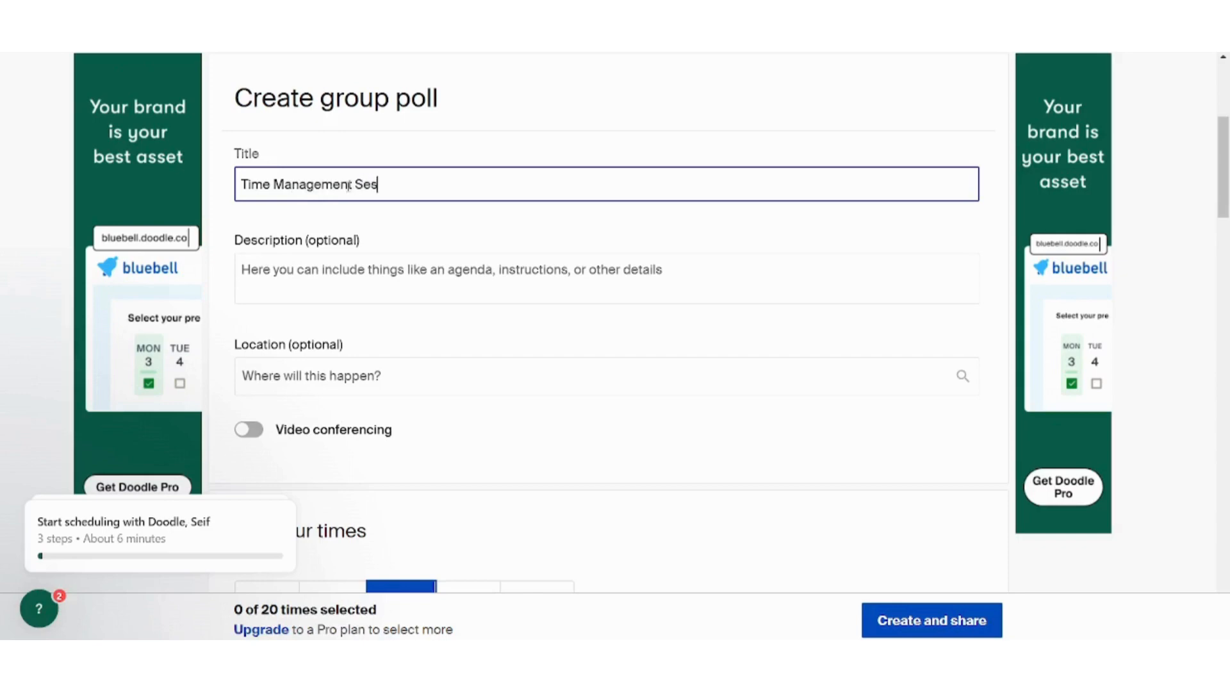
{"action": "left_click", "coordinate": [407, 250]}
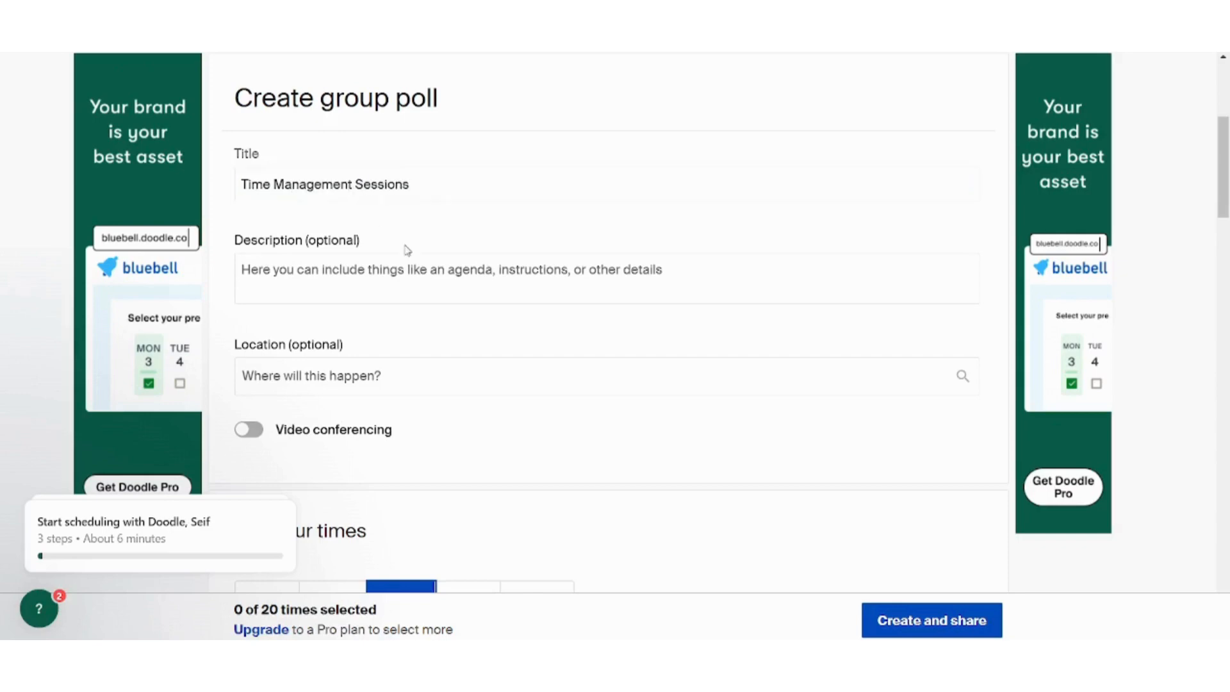
Step: Add poll times on December 7 10-11 AM, December 8 12-1 PM and 2:30-3:30 PM, and December 9 1-2 PM and 4-5 PM
{"action": "scroll", "coordinate": [406, 250], "scroll_direction": "down", "scroll_amount": 4}
{"action": "scroll", "coordinate": [407, 250], "scroll_direction": "down", "scroll_amount": 4}
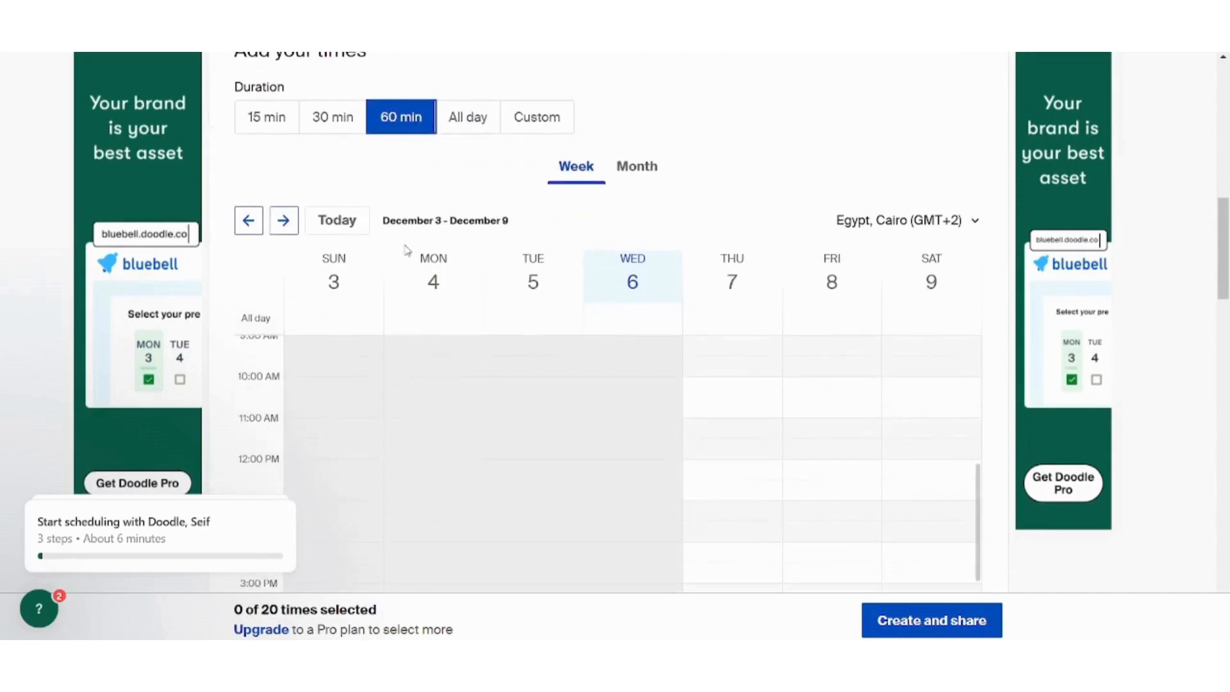
{"action": "scroll", "coordinate": [407, 250], "scroll_direction": "down", "scroll_amount": 3}
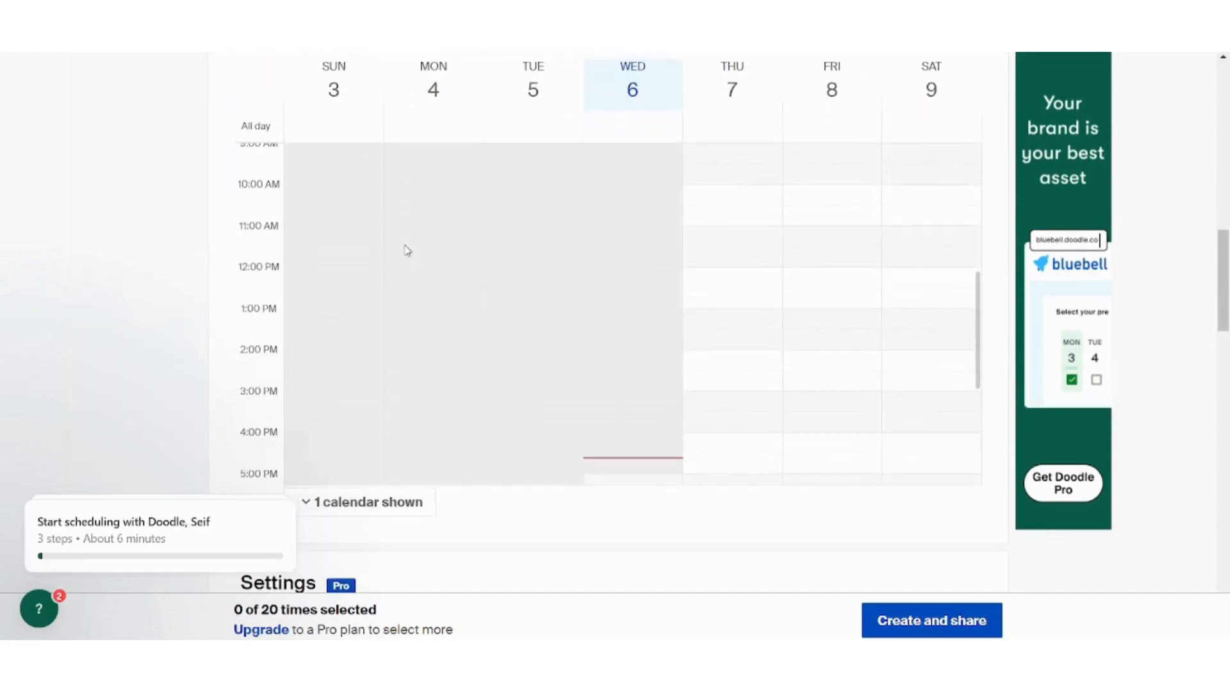
{"action": "left_click", "coordinate": [730, 200]}
{"action": "scroll", "coordinate": [729, 200], "scroll_direction": "up", "scroll_amount": 1}
{"action": "left_click", "coordinate": [840, 305]}
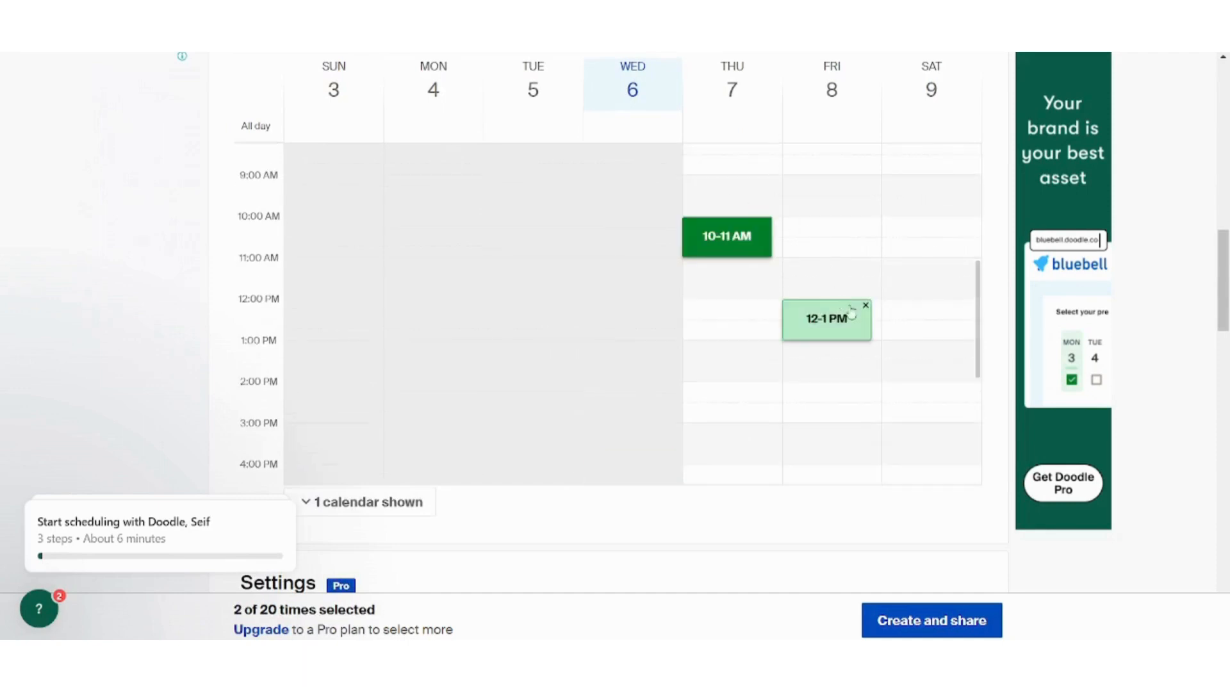
{"action": "left_click", "coordinate": [914, 355]}
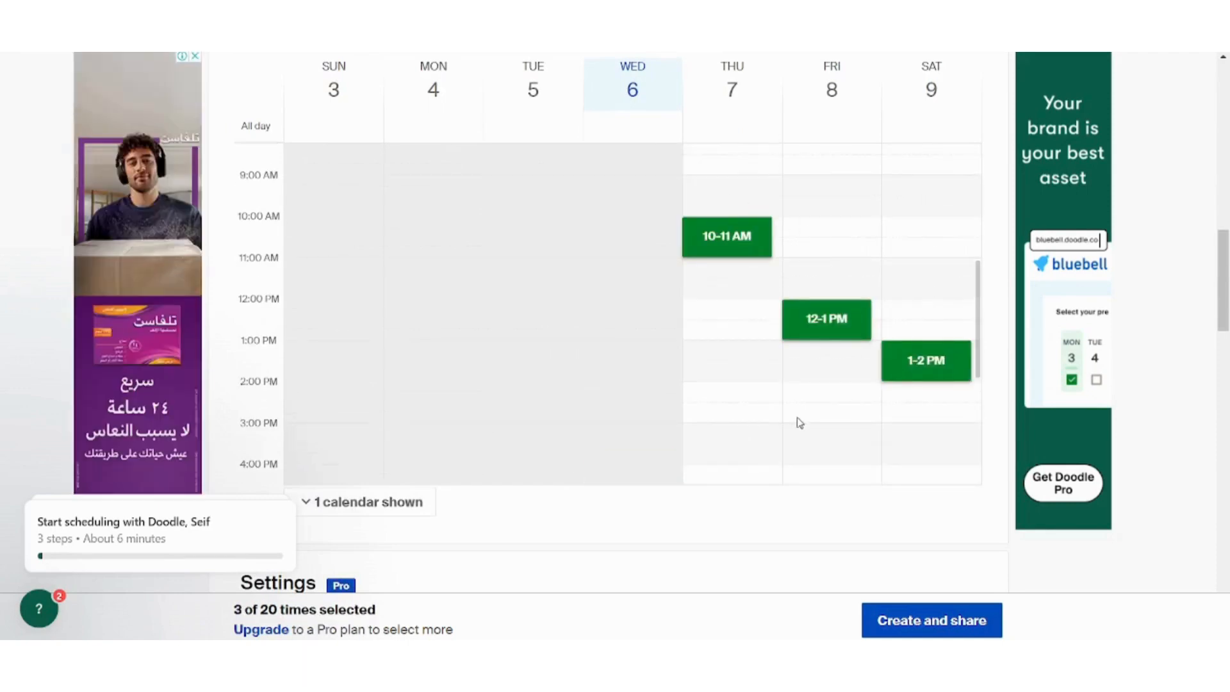
{"action": "left_click", "coordinate": [797, 421]}
{"action": "left_click", "coordinate": [914, 479]}
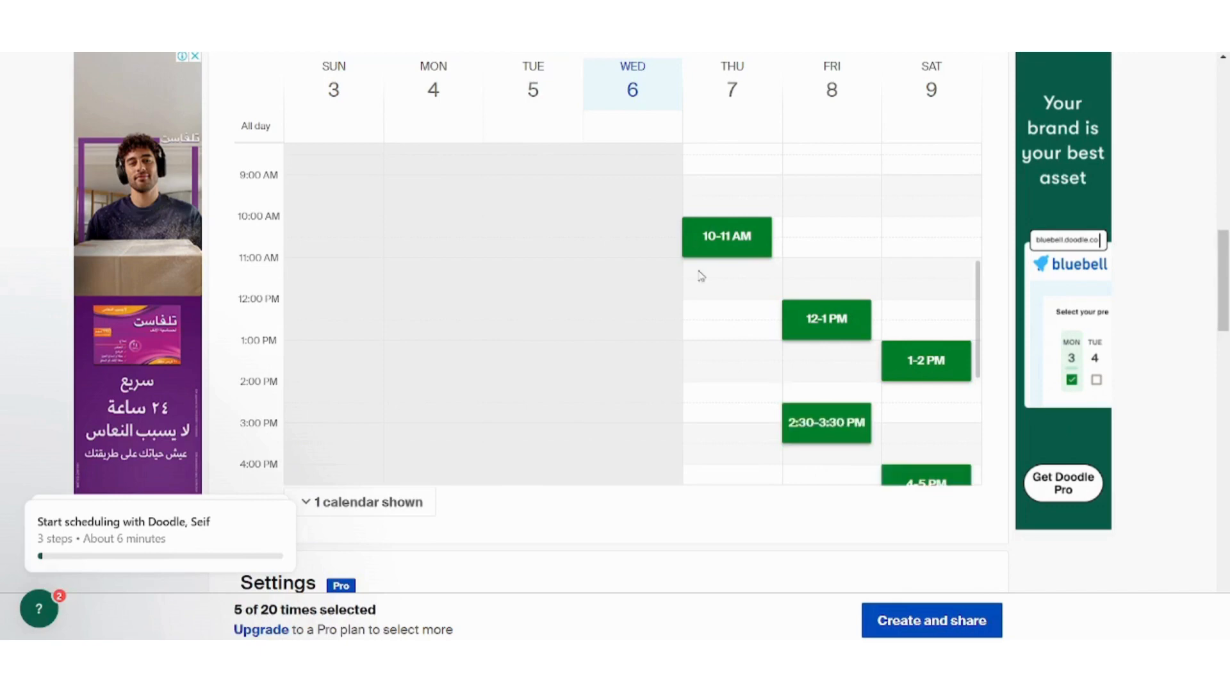
Step: Look over the Pro settings for the group poll, leave them unselected, and create the poll for sharing
{"action": "scroll", "coordinate": [615, 320], "scroll_direction": "down", "scroll_amount": 5}
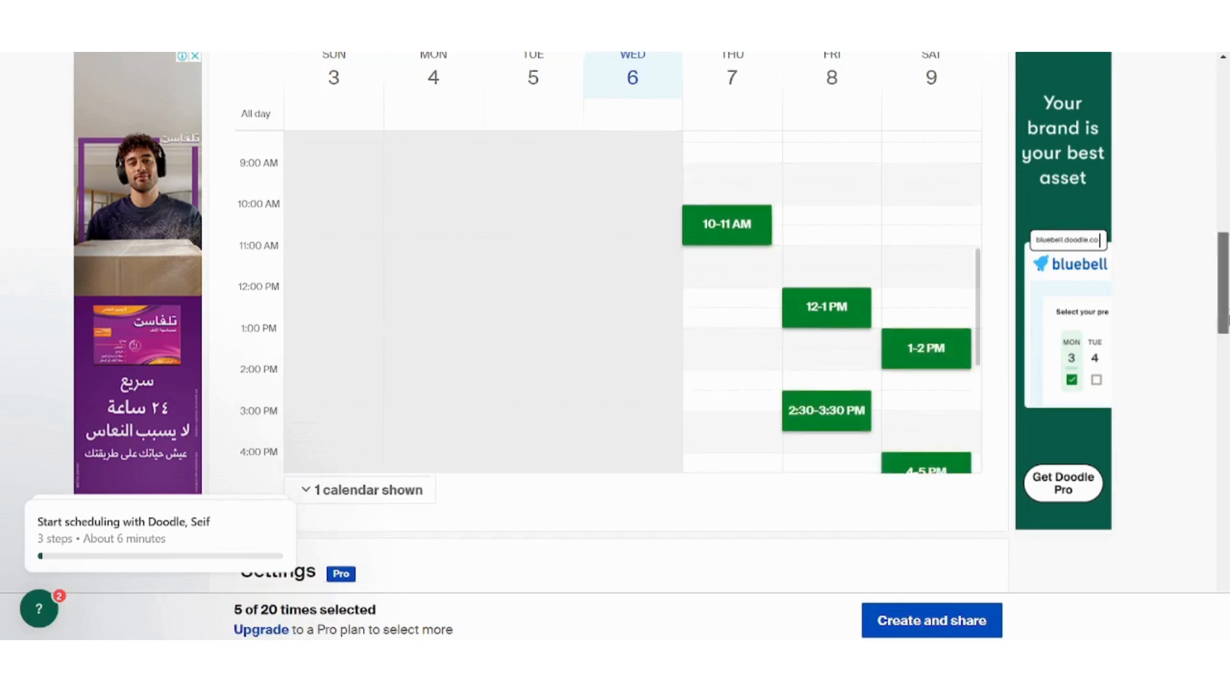
{"action": "scroll", "coordinate": [1070, 365], "scroll_direction": "down", "scroll_amount": 3}
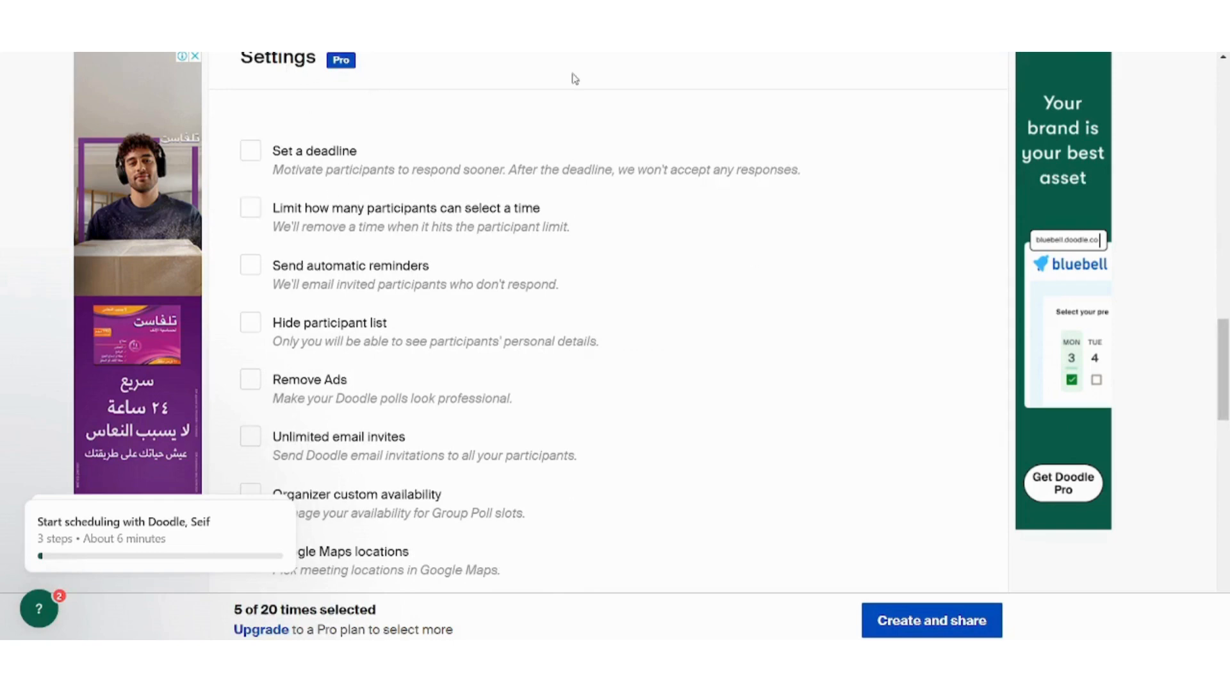
{"action": "left_click_drag", "start_coordinate": [1228, 370], "coordinate": [1228, 551]}
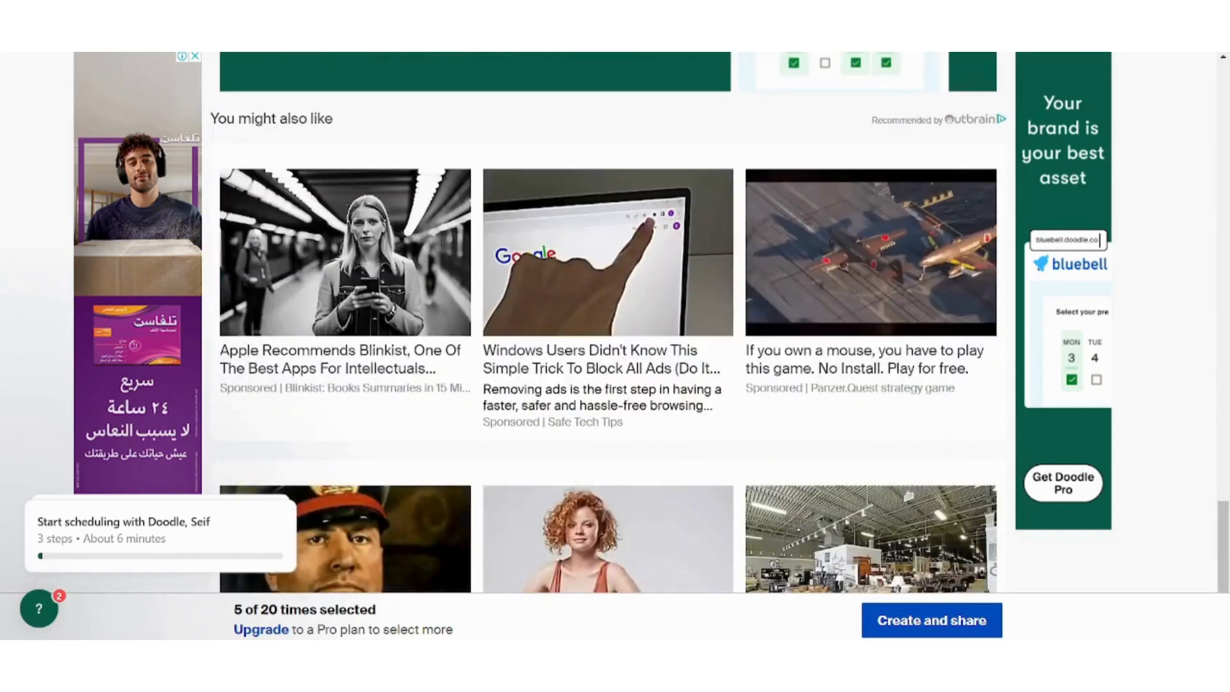
{"action": "scroll", "coordinate": [612, 321], "scroll_direction": "up", "scroll_amount": 20}
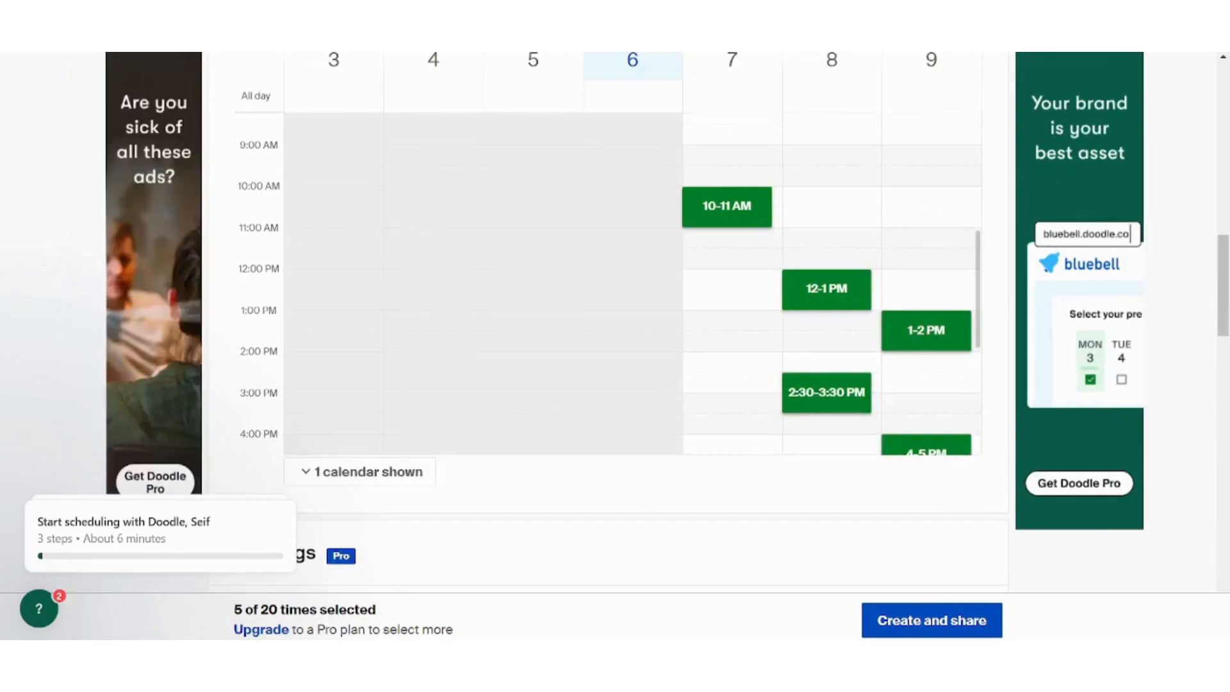
{"action": "left_click", "coordinate": [931, 621]}
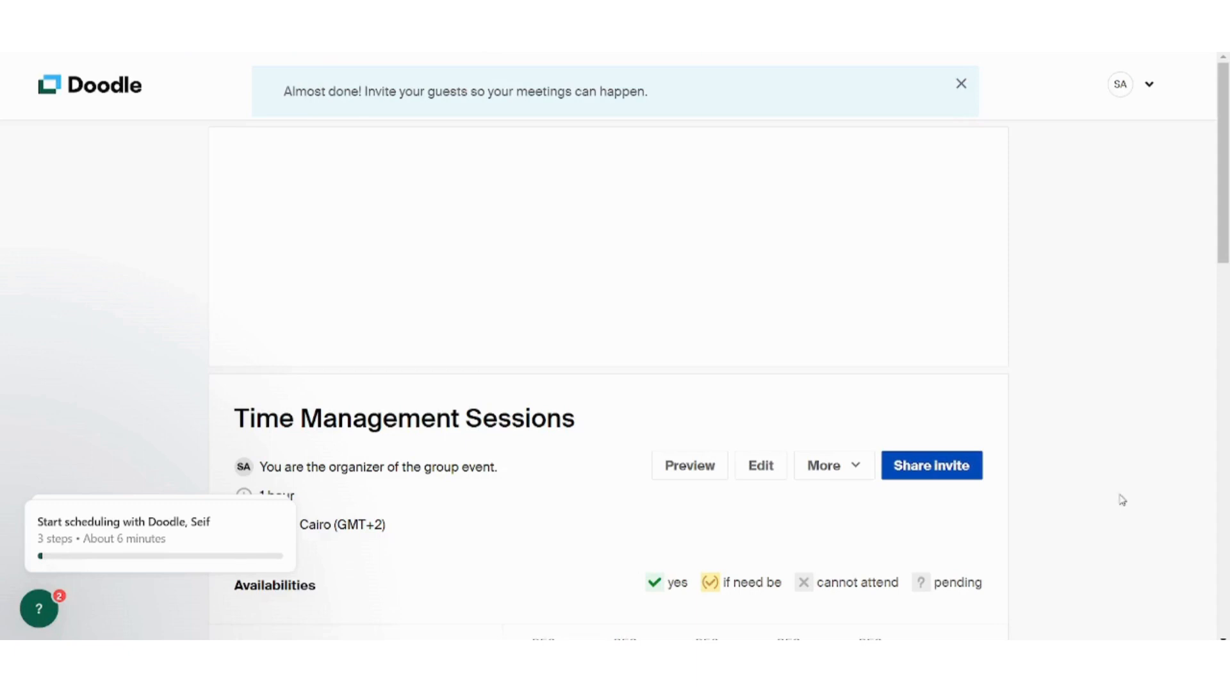
Step: Review the availabilities table of the Time Management Sessions group poll and copy its invite link for sharing
{"action": "scroll", "coordinate": [1123, 500], "scroll_direction": "down", "scroll_amount": 4}
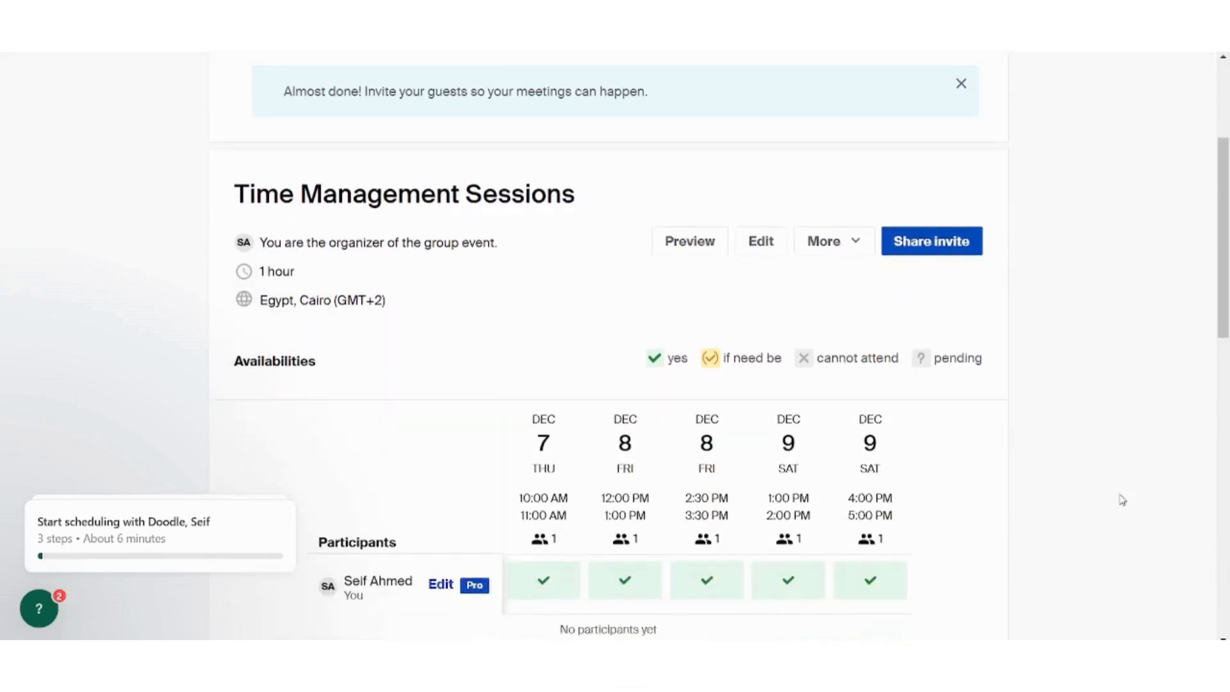
{"action": "scroll", "coordinate": [1122, 500], "scroll_direction": "down", "scroll_amount": 1}
{"action": "scroll", "coordinate": [1123, 500], "scroll_direction": "up", "scroll_amount": 1}
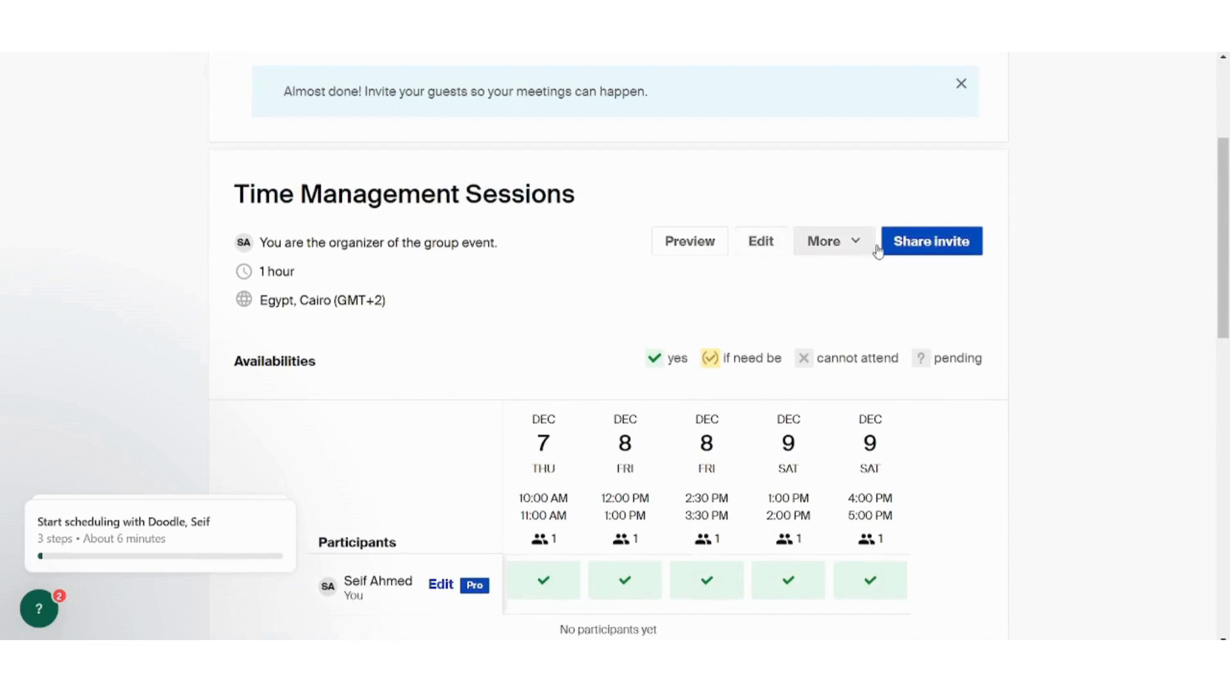
{"action": "scroll", "coordinate": [1224, 237], "scroll_direction": "down", "scroll_amount": 1}
{"action": "left_click_drag", "start_coordinate": [1225, 228], "coordinate": [1227, 276]}
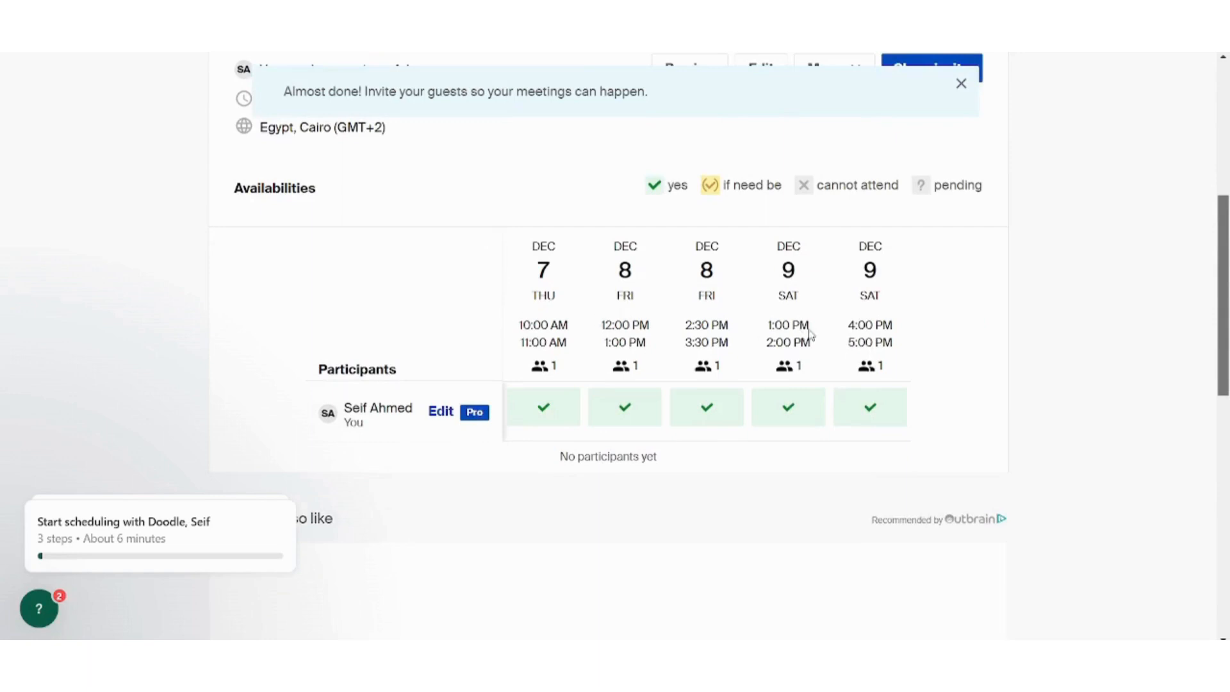
{"action": "left_click_drag", "start_coordinate": [1228, 302], "coordinate": [1197, 206]}
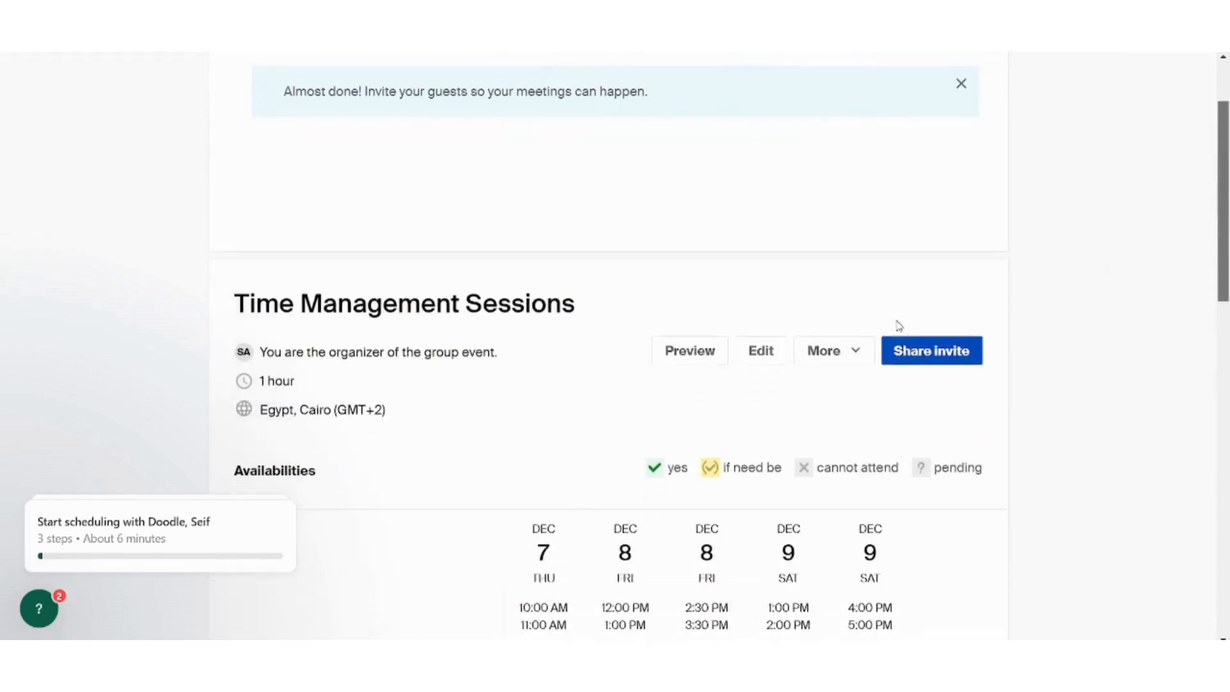
{"action": "left_click", "coordinate": [917, 346]}
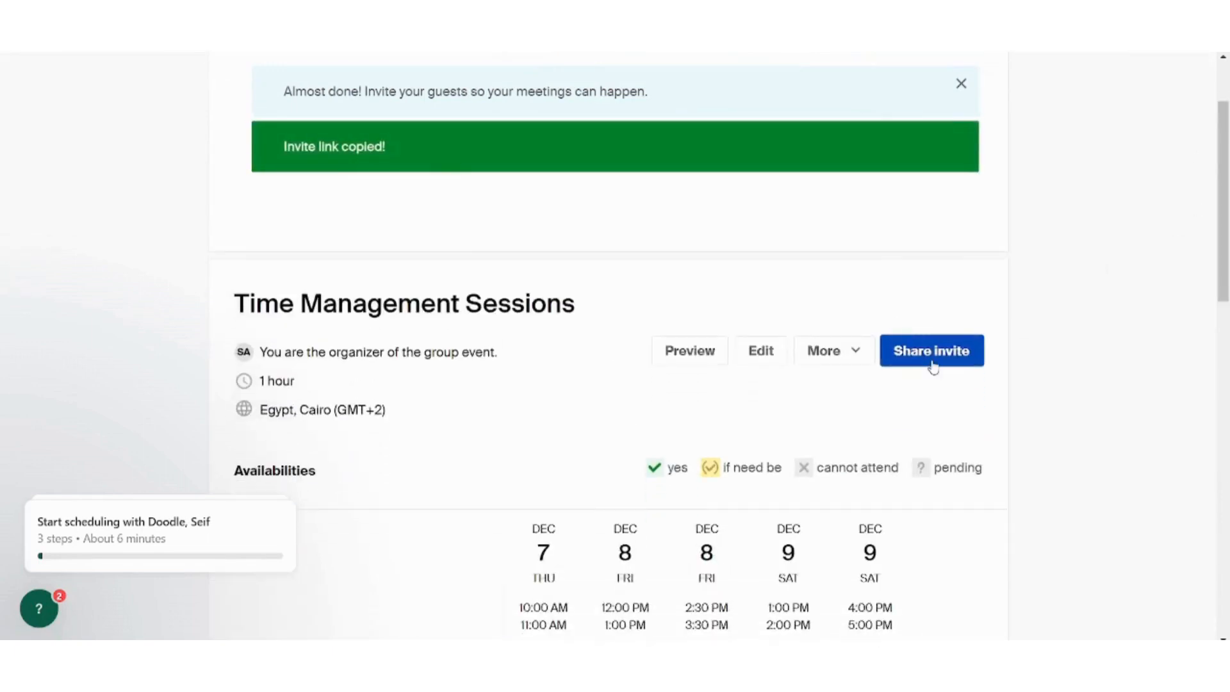